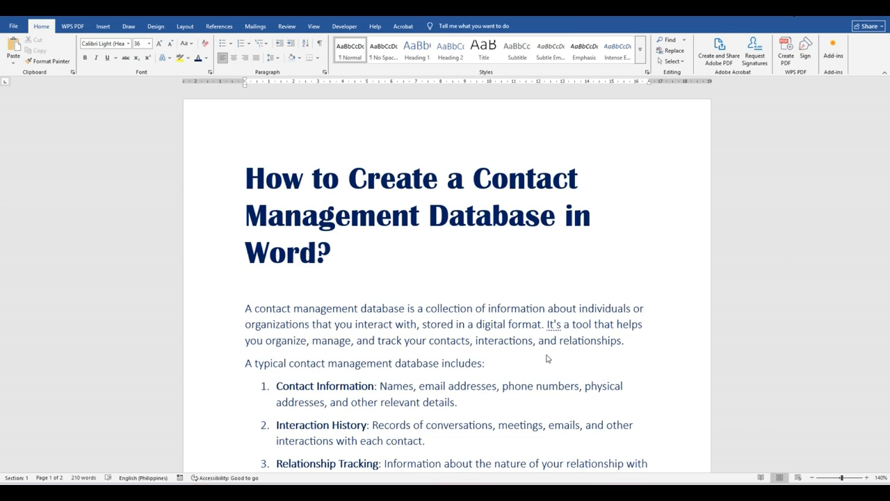
Read through the introduction on what a contact management database includes, its benefits and its uses.
{"action": "scroll", "coordinate": [546, 358], "scroll_direction": "down", "scroll_amount": 3}
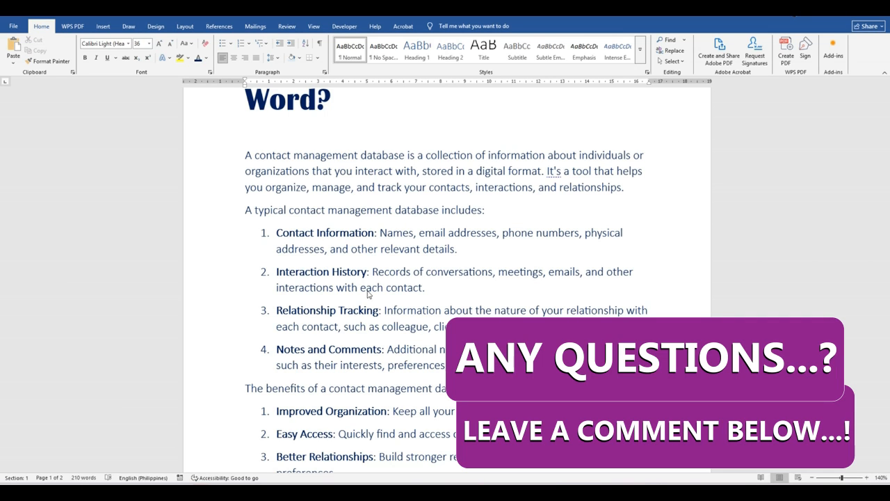
{"action": "scroll", "coordinate": [443, 299], "scroll_direction": "down", "scroll_amount": 1}
{"action": "scroll", "coordinate": [443, 299], "scroll_direction": "down", "scroll_amount": 1}
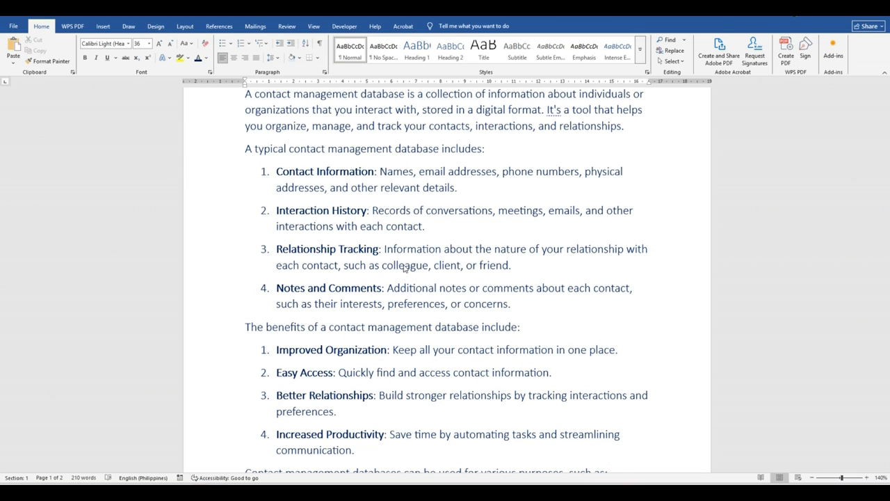
{"action": "scroll", "coordinate": [549, 303], "scroll_direction": "down", "scroll_amount": 1}
{"action": "scroll", "coordinate": [549, 303], "scroll_direction": "down", "scroll_amount": 1}
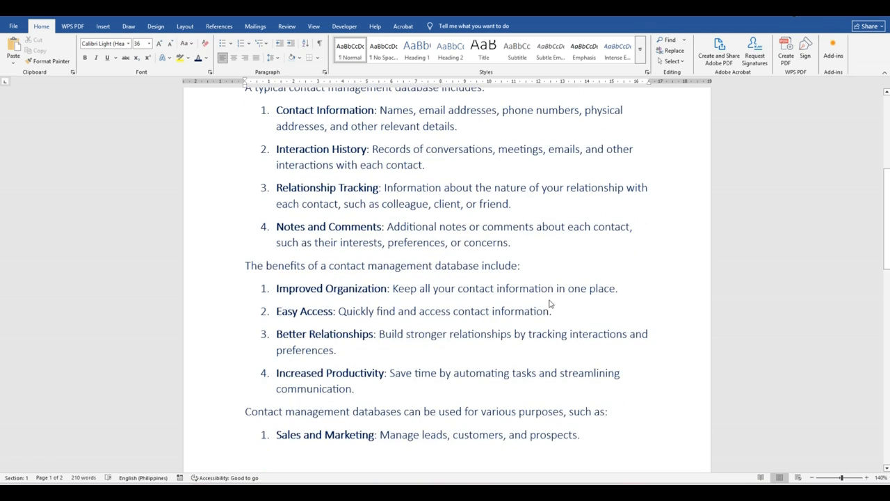
{"action": "scroll", "coordinate": [550, 303], "scroll_direction": "down", "scroll_amount": 1}
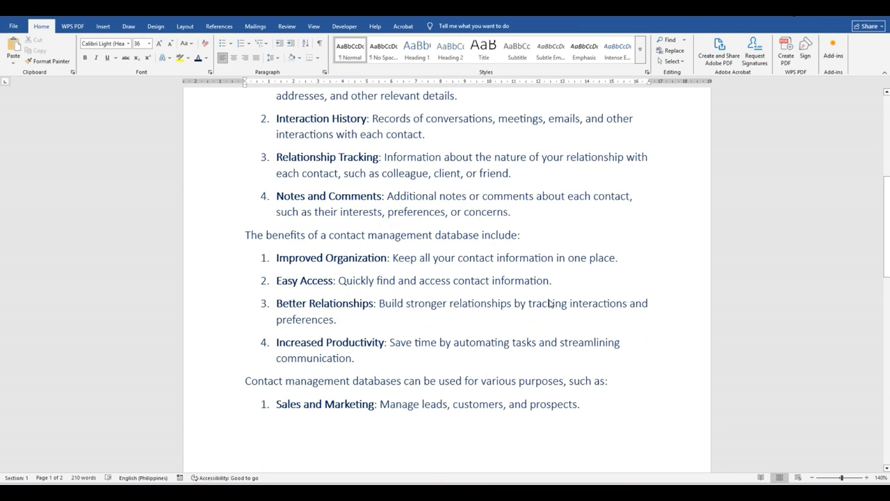
{"action": "scroll", "coordinate": [549, 303], "scroll_direction": "down", "scroll_amount": 2}
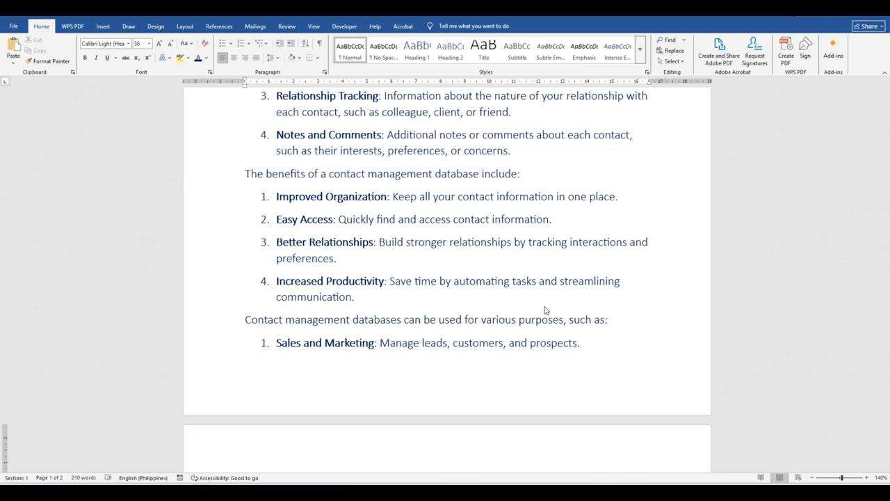
{"action": "scroll", "coordinate": [545, 310], "scroll_direction": "down", "scroll_amount": 4}
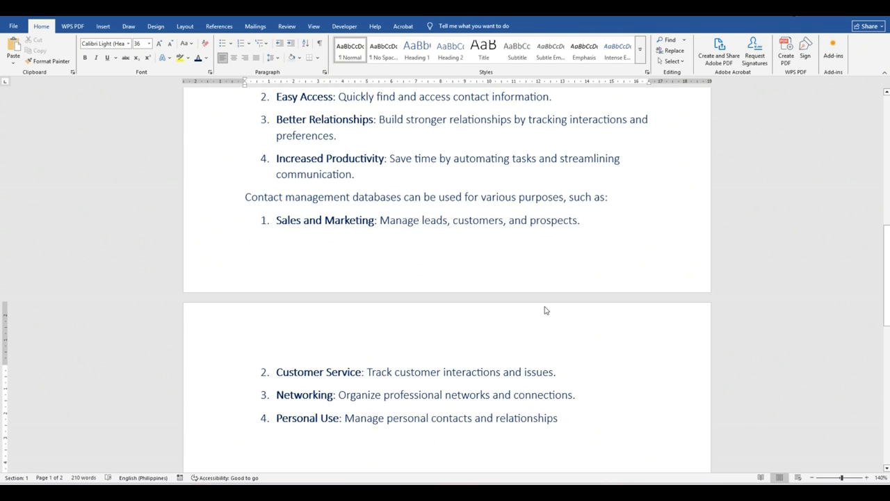
{"action": "scroll", "coordinate": [545, 311], "scroll_direction": "down", "scroll_amount": 1}
{"action": "scroll", "coordinate": [545, 310], "scroll_direction": "down", "scroll_amount": 2}
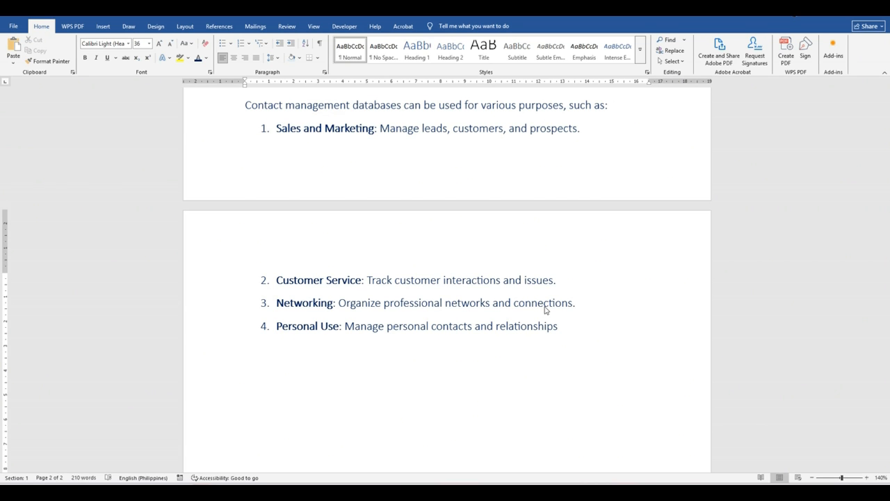
{"action": "scroll", "coordinate": [546, 309], "scroll_direction": "up", "scroll_amount": 5}
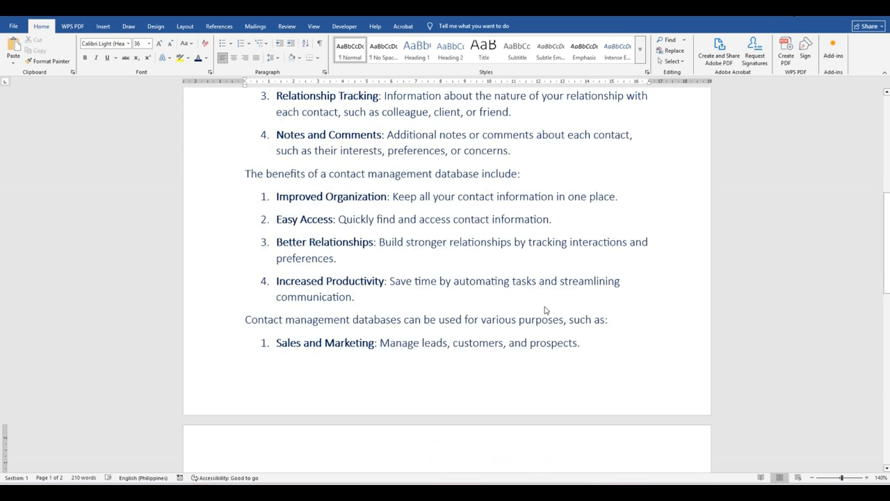
{"action": "scroll", "coordinate": [546, 309], "scroll_direction": "up", "scroll_amount": 9}
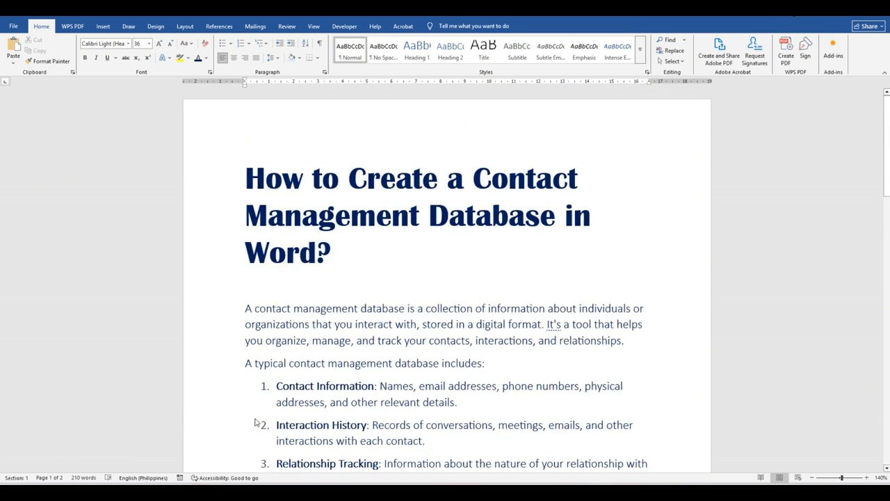
Switch to the contact management database template and examine the column headings of the employees information table.
{"action": "mouse_move", "coordinate": [283, 491]}
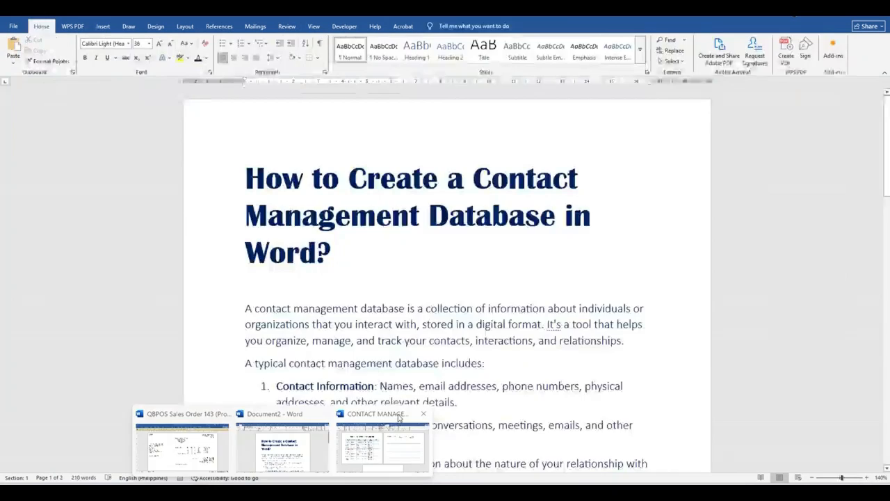
{"action": "left_click", "coordinate": [399, 417]}
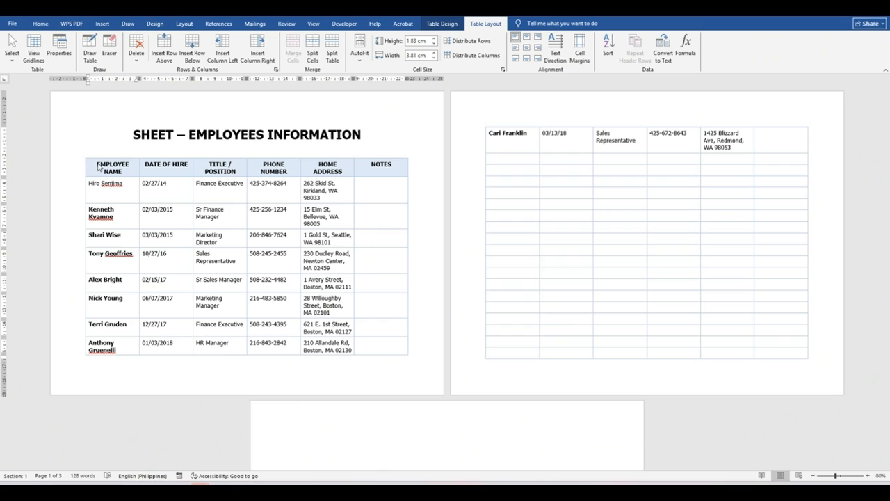
{"action": "left_click_drag", "start_coordinate": [100, 166], "coordinate": [383, 170]}
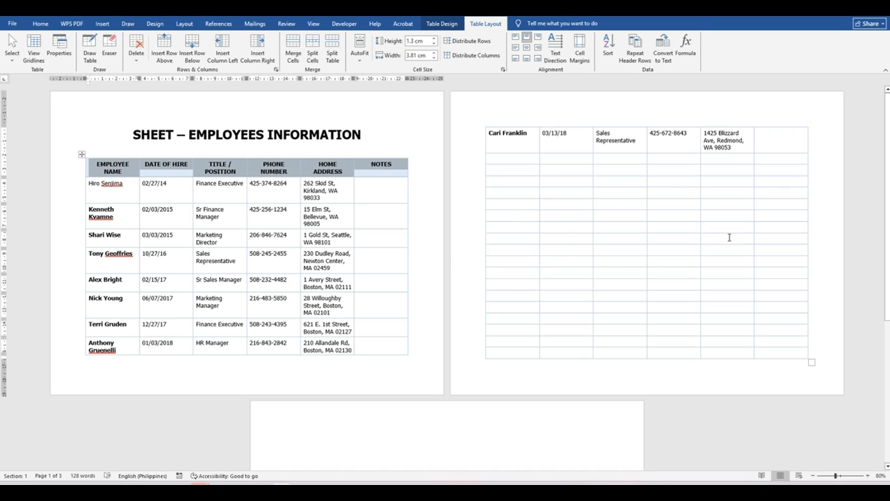
{"action": "left_click", "coordinate": [401, 137]}
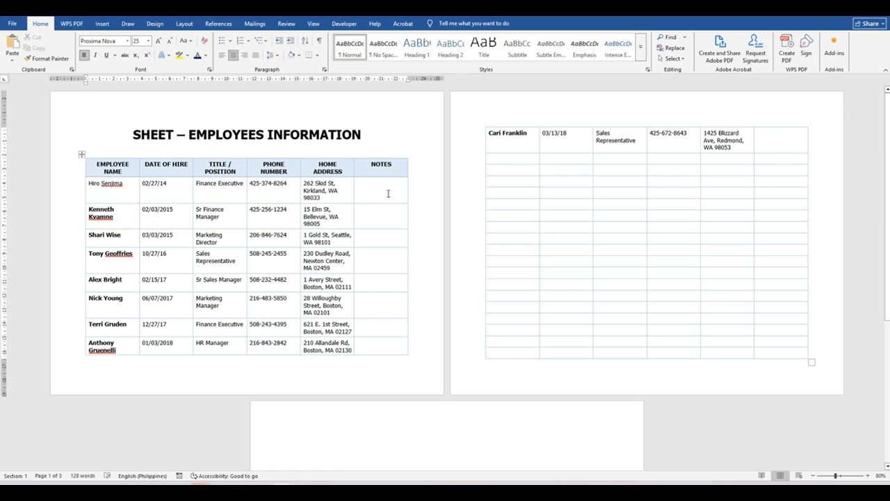
{"action": "mouse_move", "coordinate": [303, 159]}
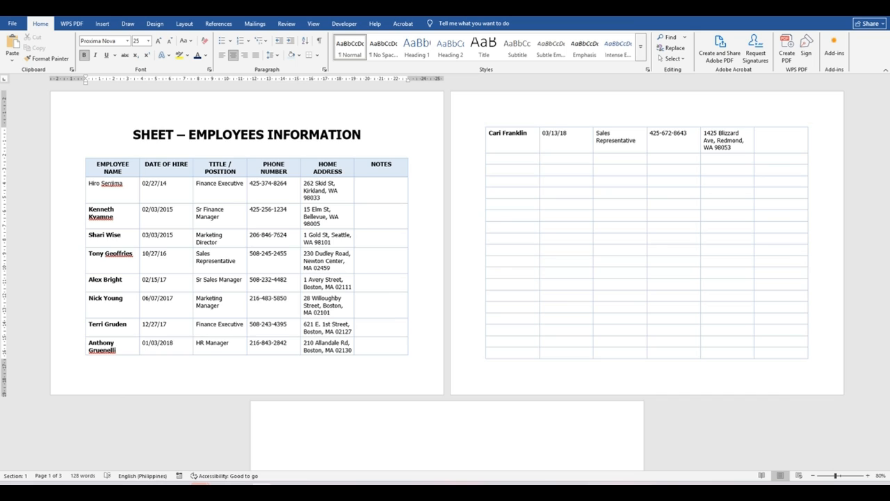
Open a new Word window and create a blank document.
{"action": "key", "text": "super"}
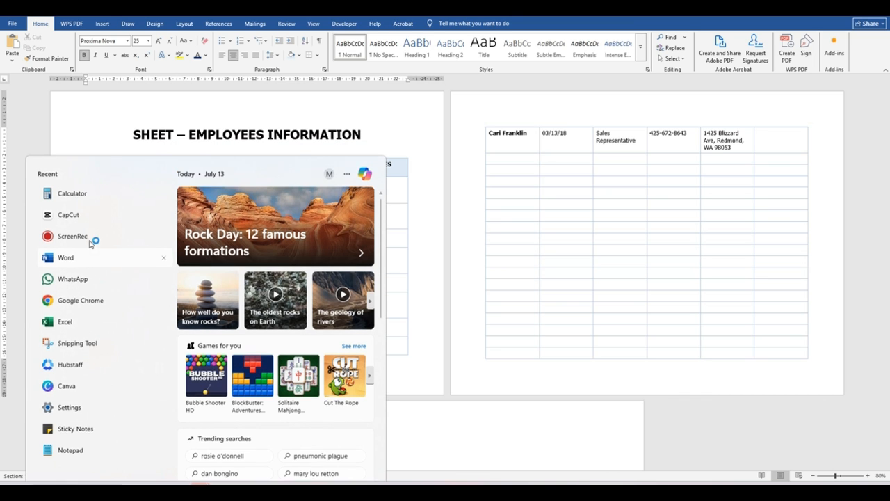
{"action": "left_click", "coordinate": [89, 245]}
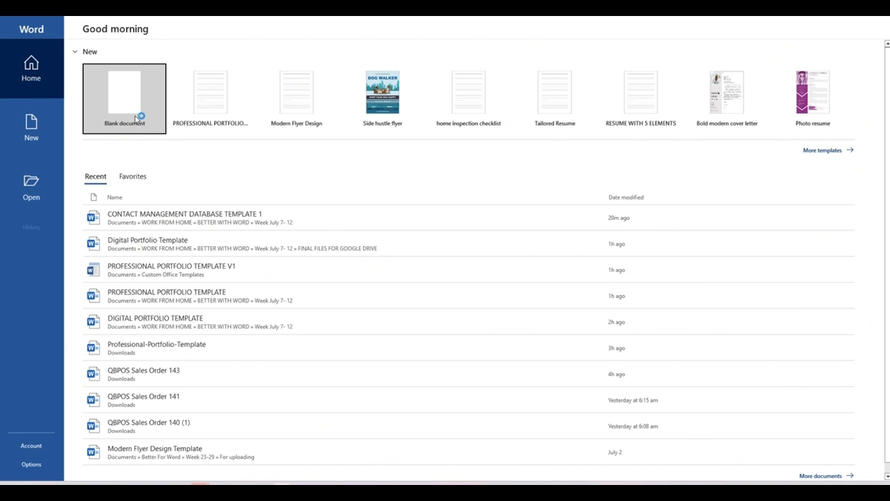
{"action": "left_click", "coordinate": [136, 117]}
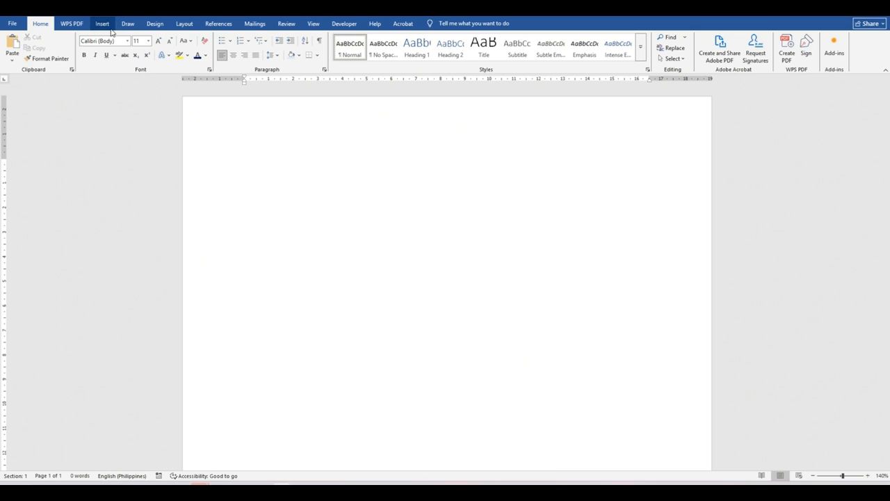
Set the blank document's page orientation to portrait.
{"action": "left_click", "coordinate": [183, 27]}
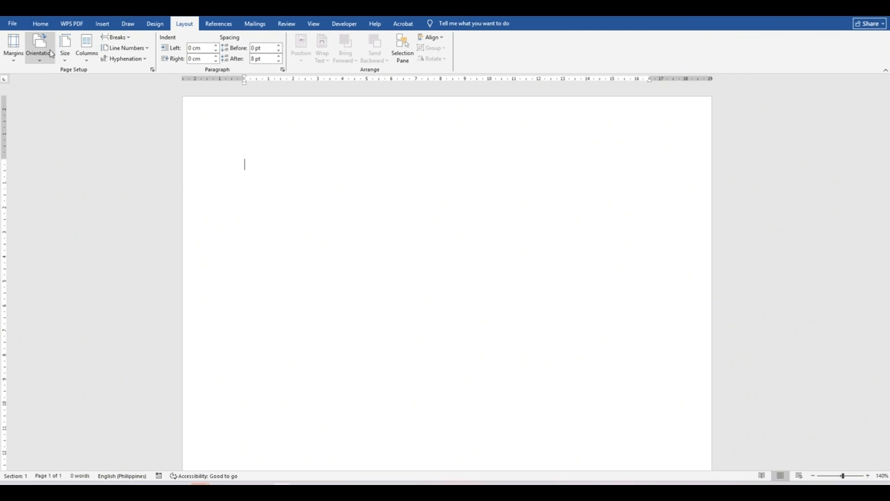
{"action": "left_click", "coordinate": [50, 54]}
{"action": "left_click", "coordinate": [60, 82]}
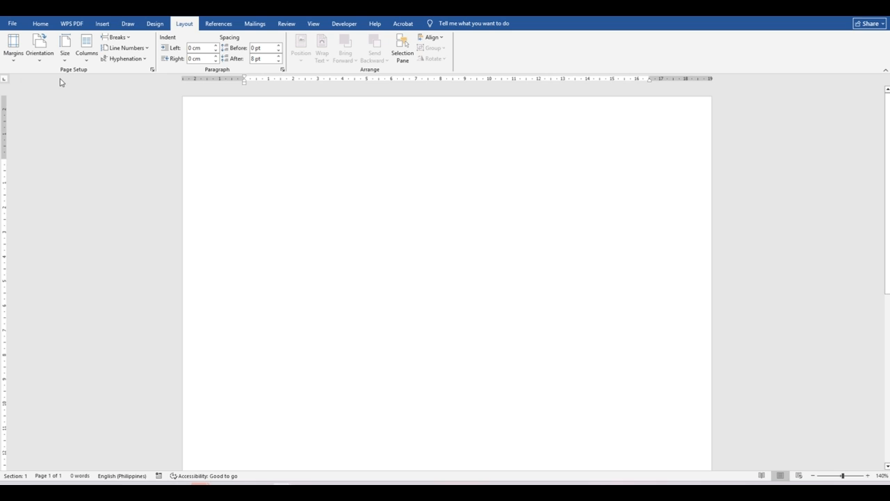
{"action": "scroll", "coordinate": [342, 173], "scroll_direction": "down", "scroll_amount": 2}
{"action": "scroll", "coordinate": [341, 173], "scroll_direction": "down", "scroll_amount": 6}
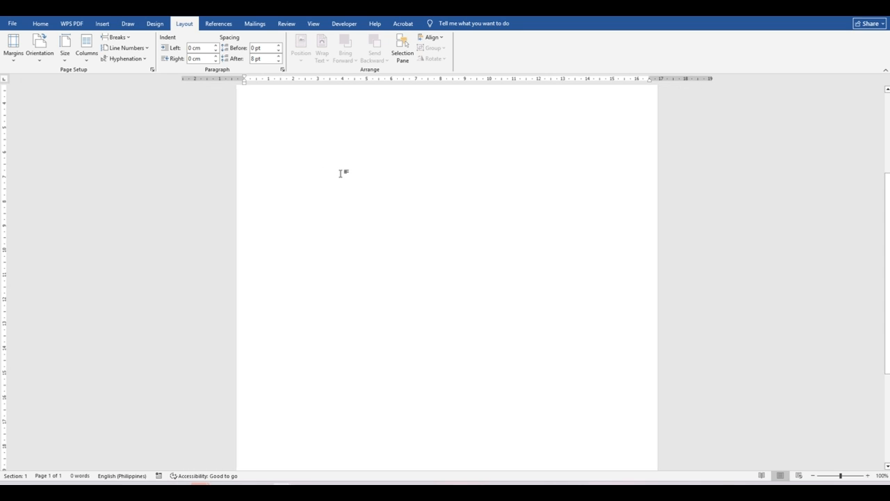
Insert a table with six columns and one row in the blank document, after checking the columns of the employees information template.
{"action": "left_click", "coordinate": [101, 24]}
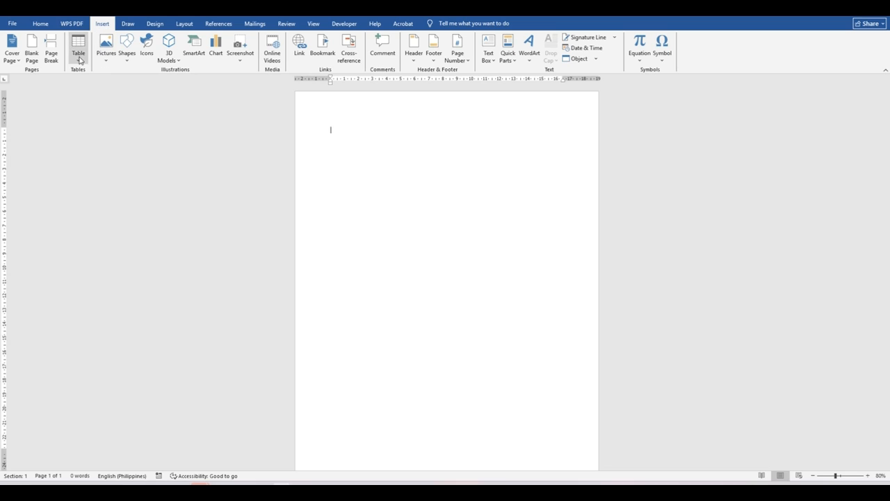
{"action": "left_click", "coordinate": [79, 49]}
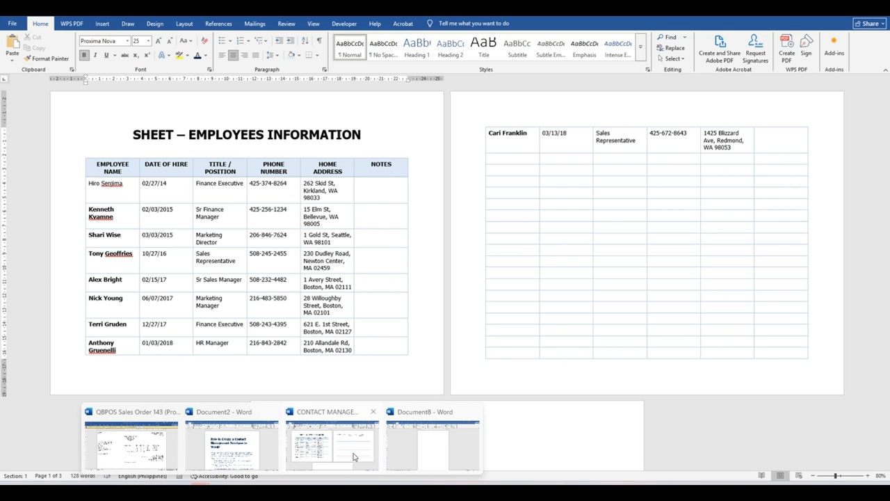
{"action": "left_click", "coordinate": [332, 441]}
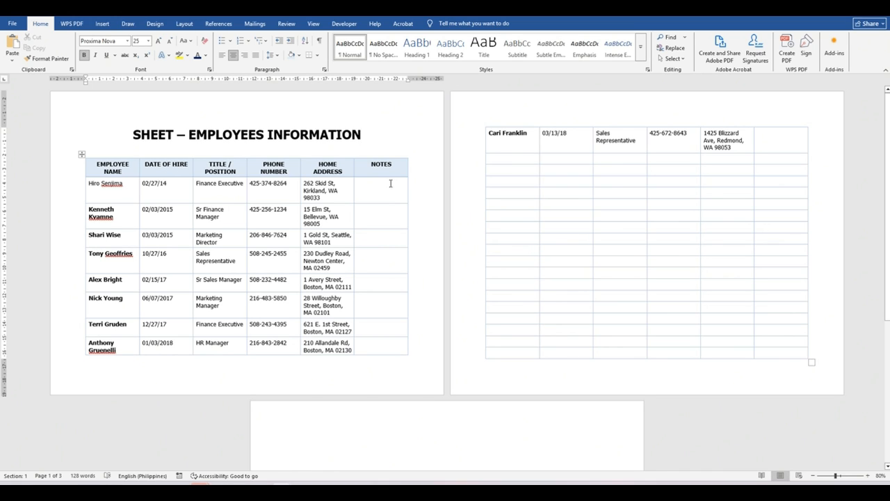
{"action": "mouse_move", "coordinate": [283, 484]}
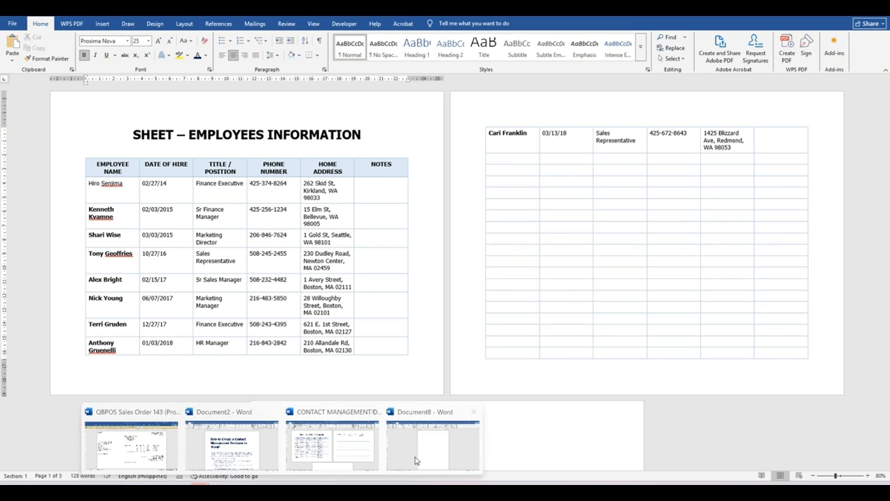
{"action": "left_click", "coordinate": [416, 458]}
{"action": "left_click", "coordinate": [78, 43]}
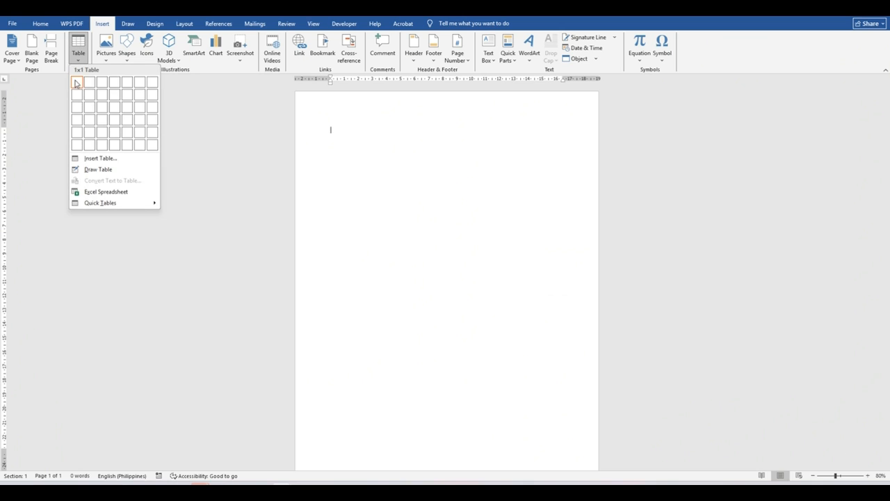
{"action": "left_click", "coordinate": [140, 88]}
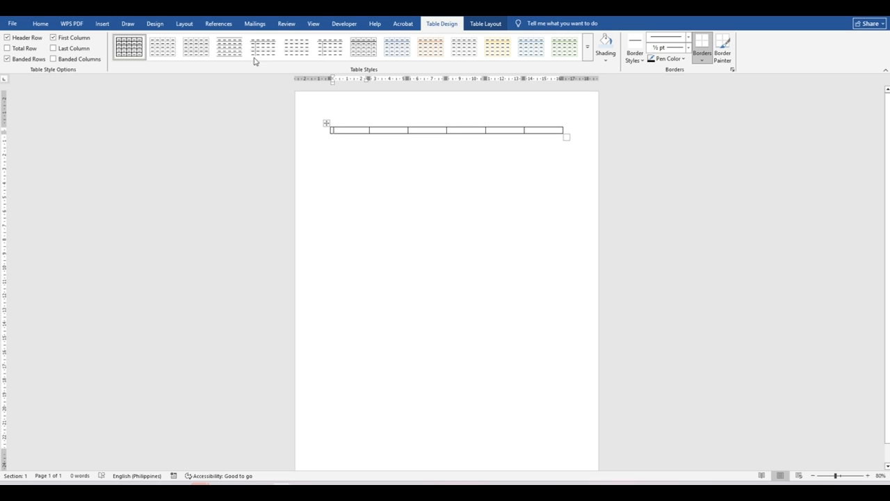
Change the page orientation of the new document to landscape.
{"action": "left_click", "coordinate": [184, 23]}
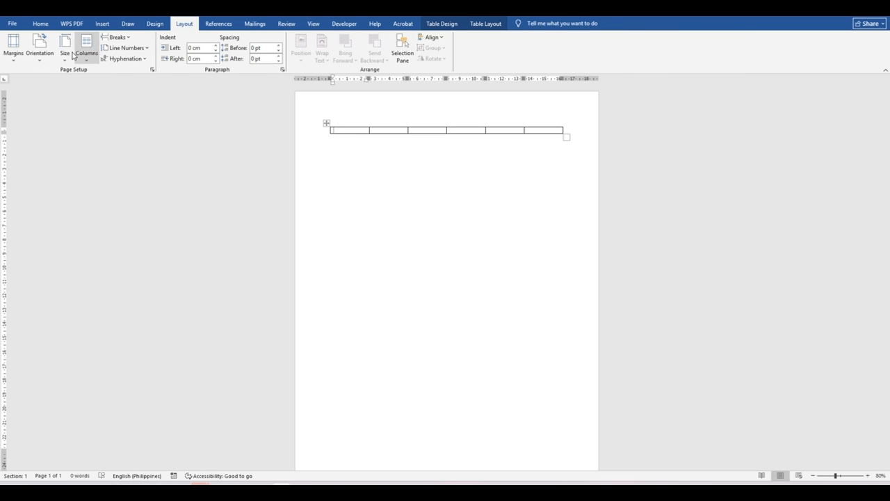
{"action": "left_click", "coordinate": [39, 46]}
{"action": "left_click", "coordinate": [50, 95]}
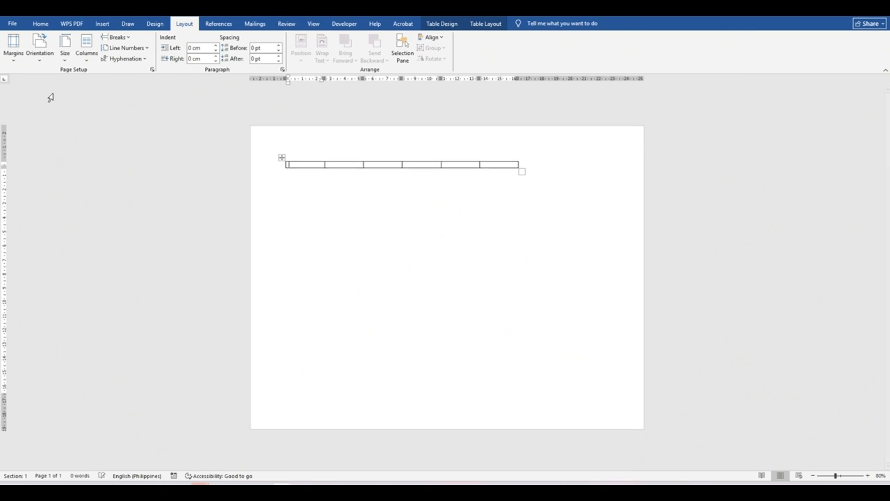
Delete the whole six-column table from the landscape page.
{"action": "left_click", "coordinate": [282, 157]}
{"action": "left_click", "coordinate": [282, 157]}
{"action": "left_click", "coordinate": [283, 157]}
{"action": "left_click", "coordinate": [510, 236]}
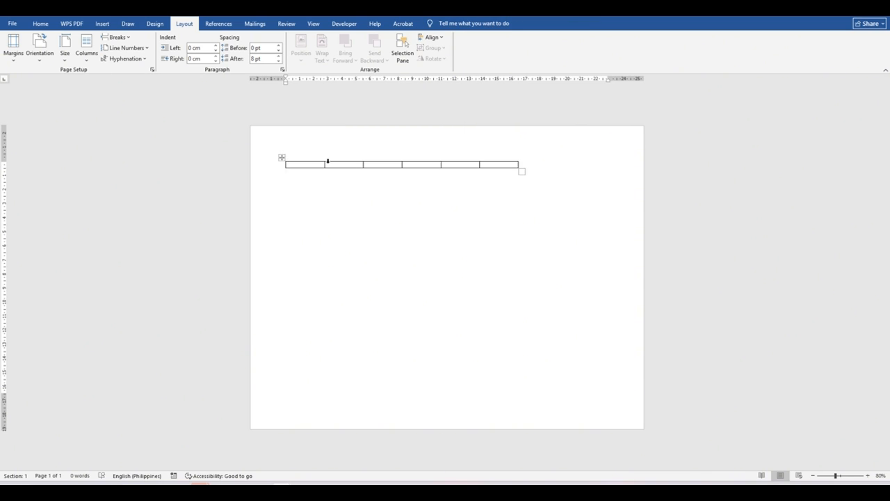
{"action": "left_click", "coordinate": [283, 156]}
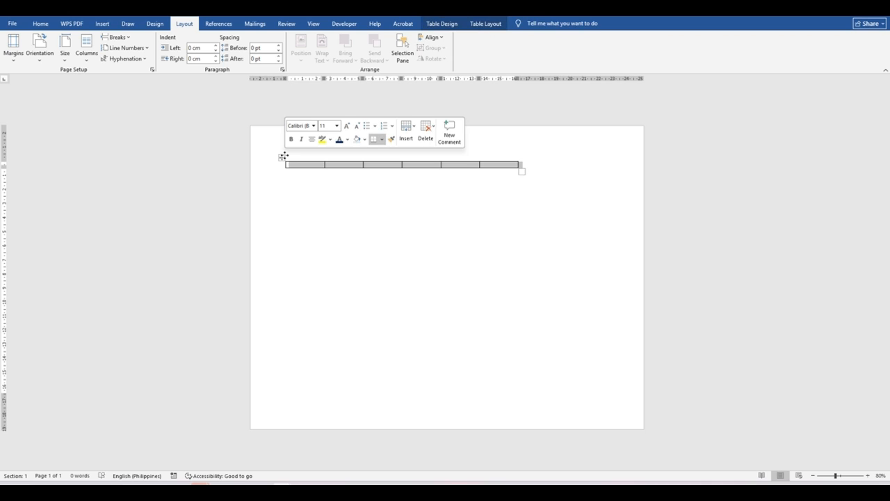
{"action": "left_click", "coordinate": [425, 132]}
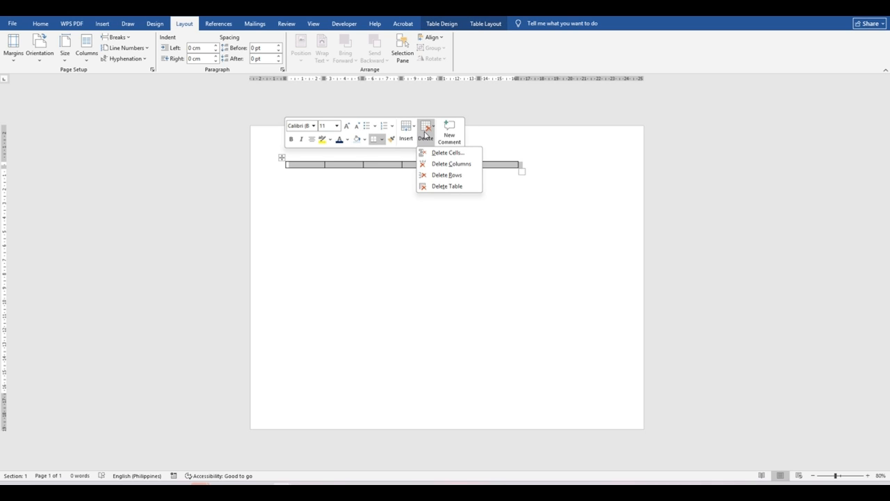
{"action": "left_click", "coordinate": [438, 186]}
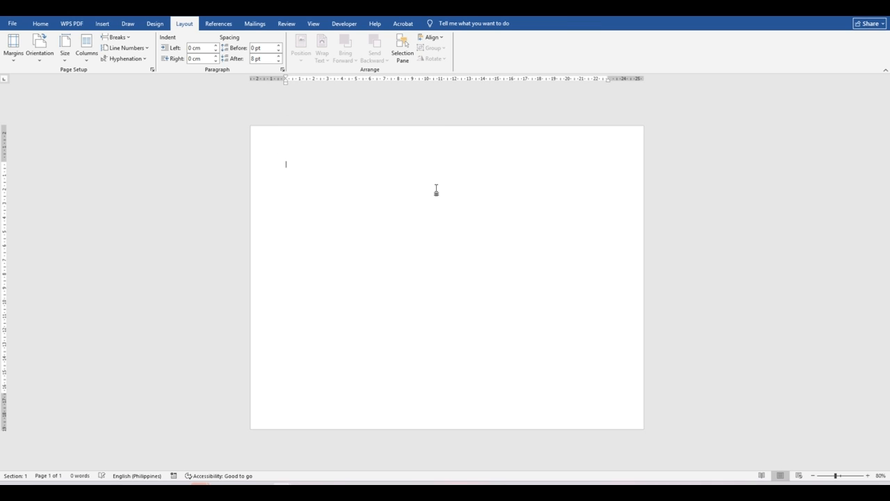
{"action": "left_click", "coordinate": [104, 25]}
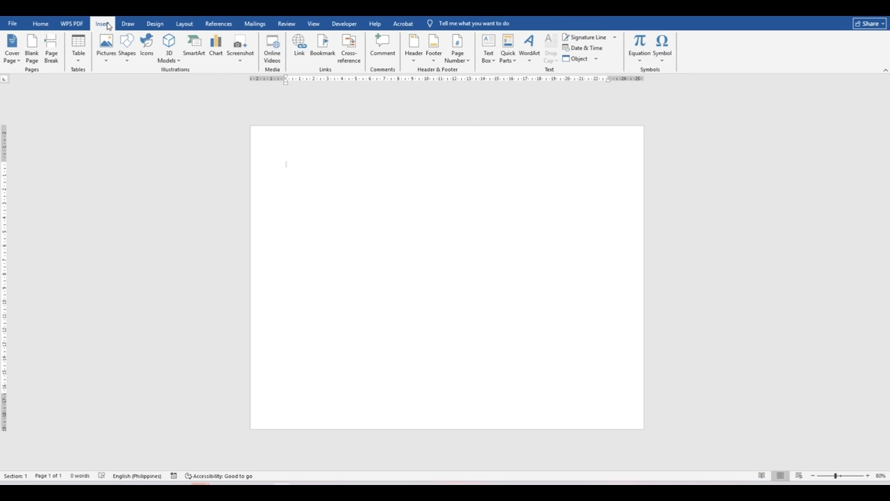
{"action": "left_click", "coordinate": [80, 55]}
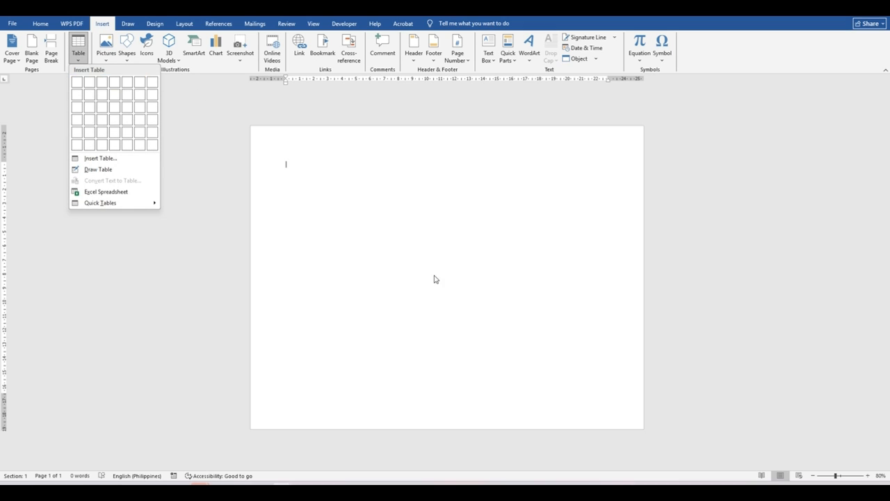
{"action": "left_click", "coordinate": [420, 245]}
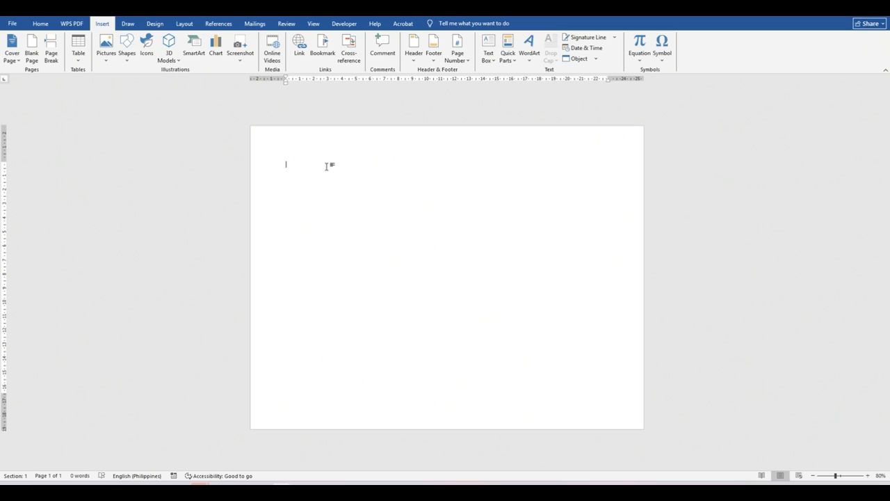
Enter the title "ABC EMPLOYEES DATABASE" at the start of the landscape page.
{"action": "type", "text": "EMPLOYE"}
{"action": "key", "text": "BackSpace"}
{"action": "key", "text": "BackSpace"}
{"action": "key", "text": "BackSpace"}
{"action": "key", "text": "BackSpace"}
{"action": "key", "text": "BackSpace"}
{"action": "key", "text": "BackSpace"}
{"action": "key", "text": "BackSpace"}
{"action": "type", "text": "ABC EM"}
{"action": "type", "text": "ASE"}
Insert a table with six columns and one row below the title and extend it to ten rows.
{"action": "left_click", "coordinate": [81, 49]}
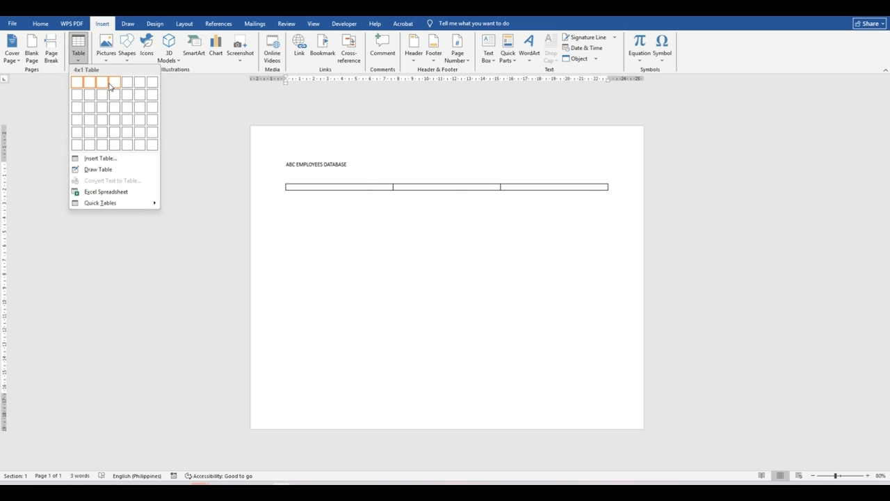
{"action": "left_click", "coordinate": [143, 85]}
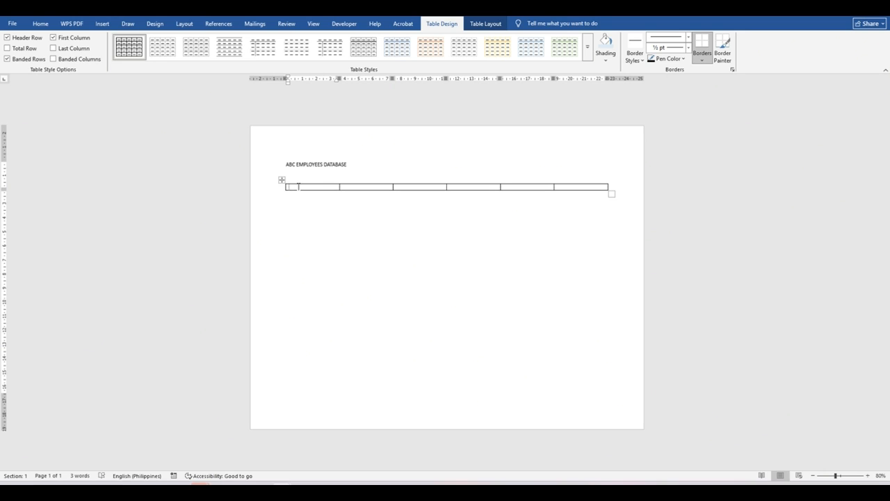
{"action": "key", "text": "Tab"}
{"action": "key", "text": "Tab"}
{"action": "key", "text": "Tab"}
{"action": "key", "text": "Tab"}
{"action": "key", "text": "Tab"}
{"action": "key", "text": "Tab"}
{"action": "key", "text": "Tab"}
{"action": "key", "text": "Tab"}
{"action": "key", "text": "Tab"}
{"action": "key", "text": "Tab"}
{"action": "key", "text": "Tab"}
{"action": "key", "text": "Tab"}
{"action": "key", "text": "Tab"}
{"action": "key", "text": "Tab"}
{"action": "key", "text": "Tab"}
{"action": "key", "text": "Tab"}
{"action": "key", "text": "Tab"}
{"action": "key", "text": "Tab"}
{"action": "key", "text": "Tab"}
{"action": "key", "text": "Tab"}
{"action": "key", "text": "Tab"}
{"action": "key", "text": "Tab"}
{"action": "key", "text": "Tab"}
{"action": "key", "text": "Tab"}
{"action": "key", "text": "Tab"}
{"action": "key", "text": "Tab"}
{"action": "key", "text": "Tab"}
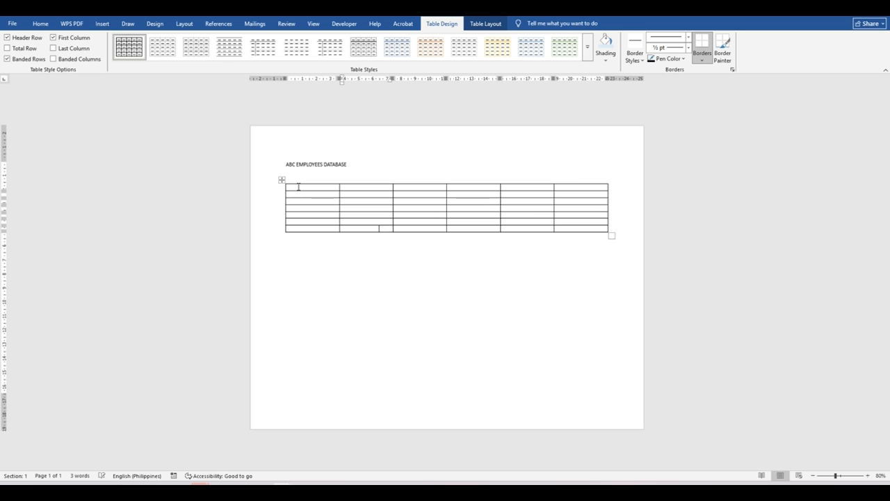
{"action": "key", "text": "Tab"}
{"action": "key", "text": "Tab"}
{"action": "key", "text": "Tab"}
{"action": "key", "text": "Tab"}
{"action": "key", "text": "Tab"}
{"action": "key", "text": "Tab"}
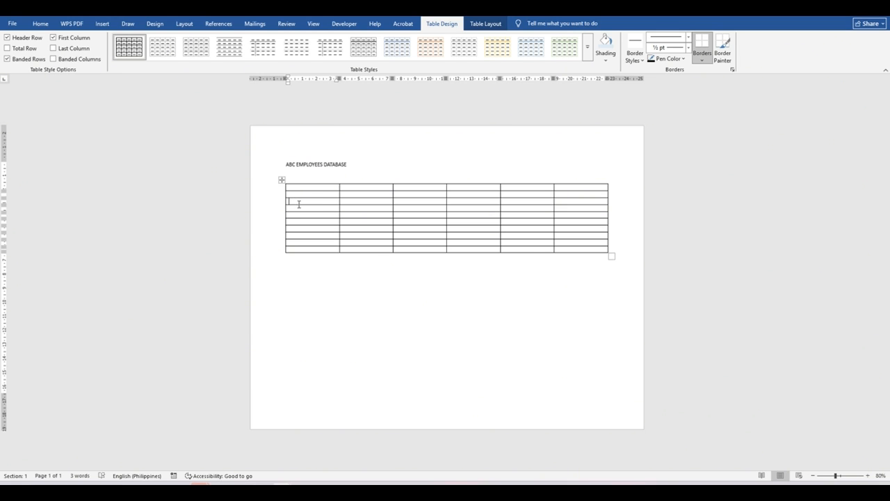
Fill the table's header row with EMPLOYEE NAME, DATE OF HIRE, TITLE / POSITION, PHONE NUMBER, HOME ADDRESS and NOTES.
{"action": "left_click", "coordinate": [296, 215]}
{"action": "left_click", "coordinate": [294, 243]}
{"action": "type", "text": "EMPLOYEE NAME"}
{"action": "key", "text": "Tab"}
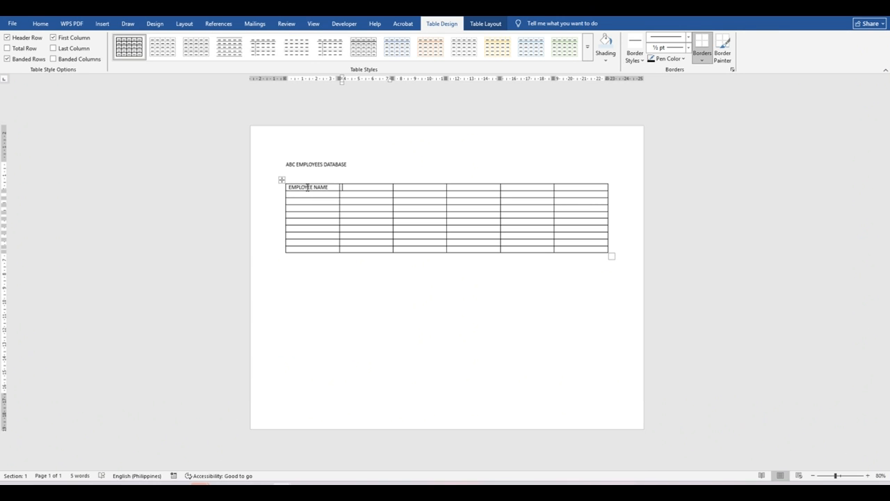
{"action": "type", "text": "DATE OF HIRE"}
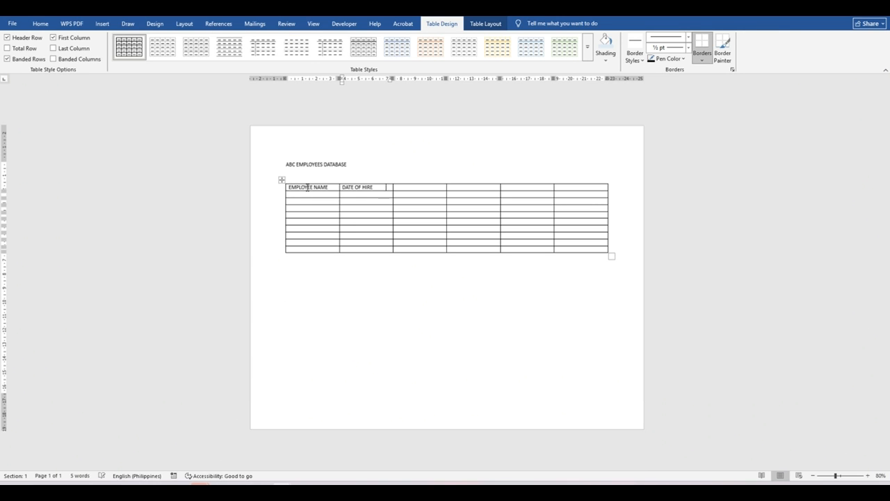
{"action": "key", "text": "Tab"}
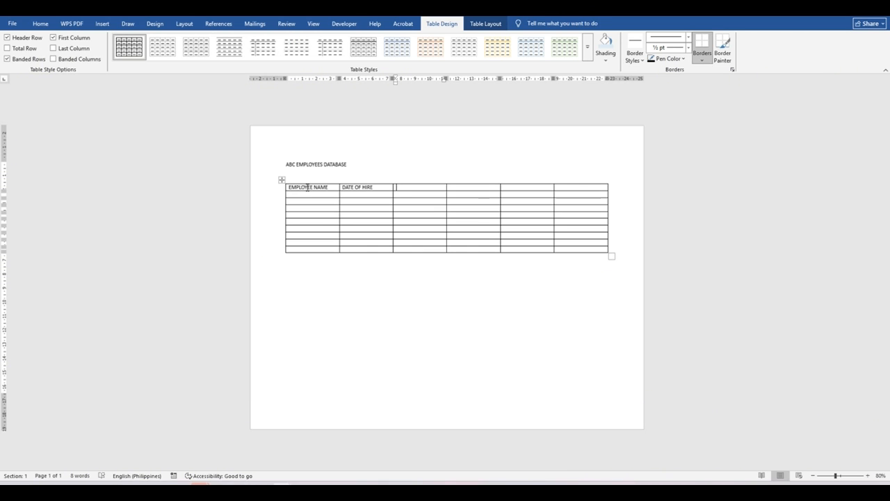
{"action": "type", "text": "TITLE / PO"}
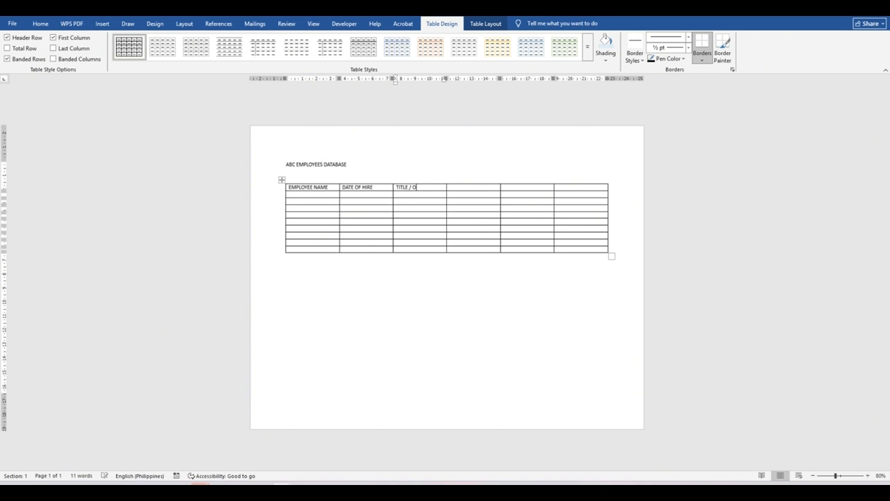
{"action": "type", "text": "SITION"}
{"action": "key", "text": "Tab"}
{"action": "key", "text": "Tab"}
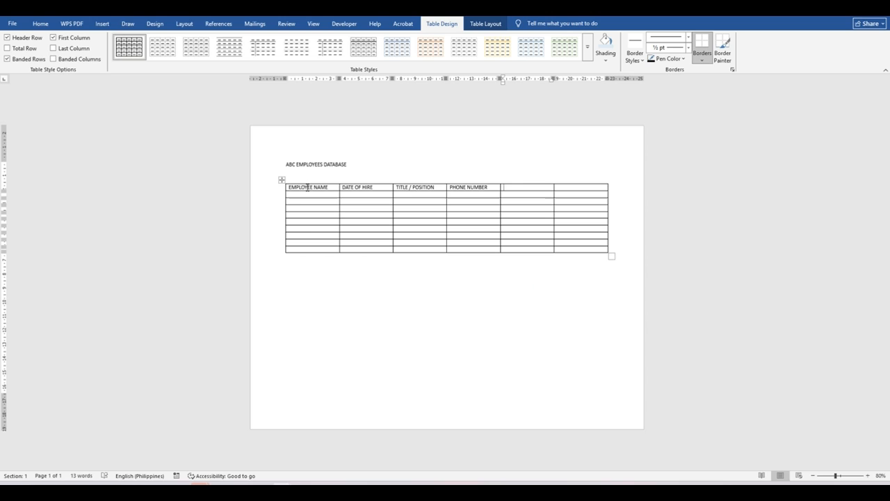
{"action": "type", "text": "H"}
{"action": "key", "text": "Tab"}
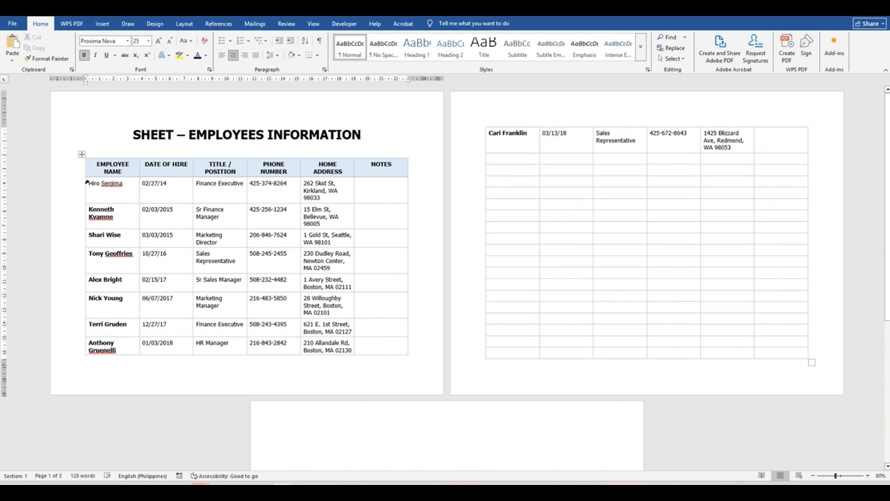
Copy the first employee's name-to-address cells from the employees information template into the row below the new table's header.
{"action": "left_click_drag", "start_coordinate": [90, 182], "coordinate": [804, 142]}
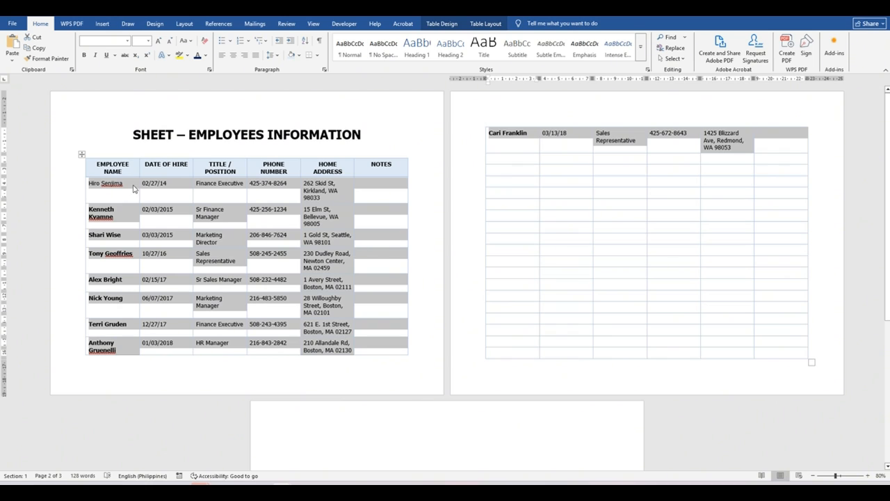
{"action": "left_click", "coordinate": [167, 235]}
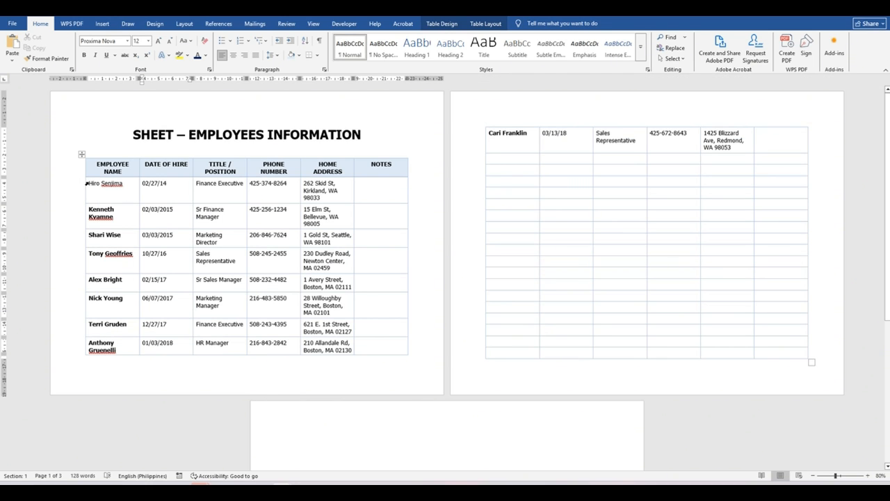
{"action": "left_click_drag", "start_coordinate": [90, 183], "coordinate": [351, 198]}
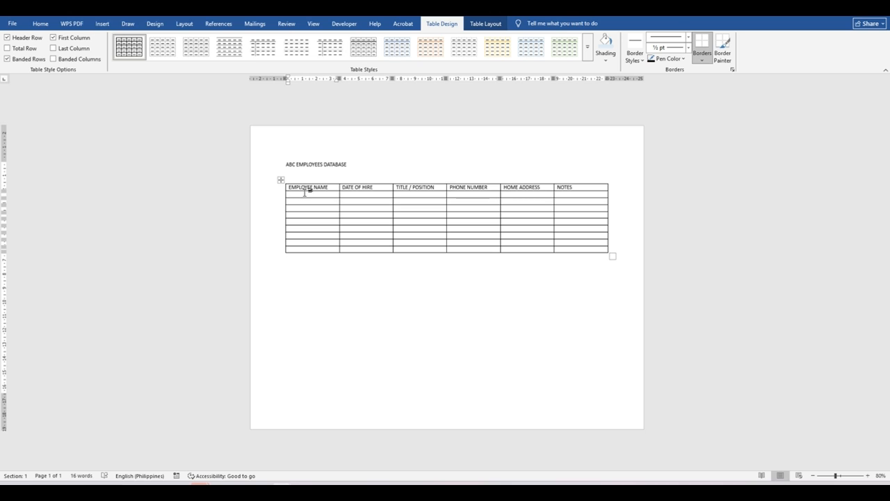
{"action": "key", "text": "ctrl+v"}
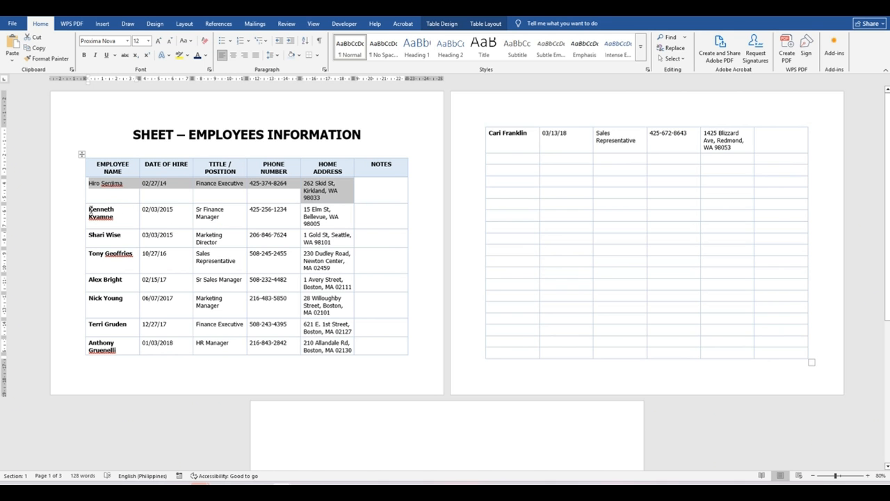
Copy the remaining filled employee rows from the template into the new table, starting in its second data row.
{"action": "left_click_drag", "start_coordinate": [91, 209], "coordinate": [776, 151]}
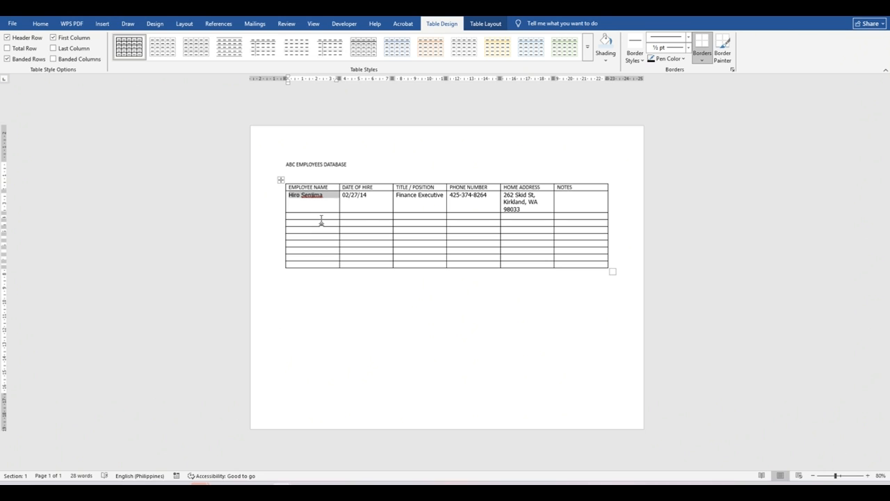
{"action": "left_click", "coordinate": [321, 220]}
{"action": "key", "text": "ctrl+v"}
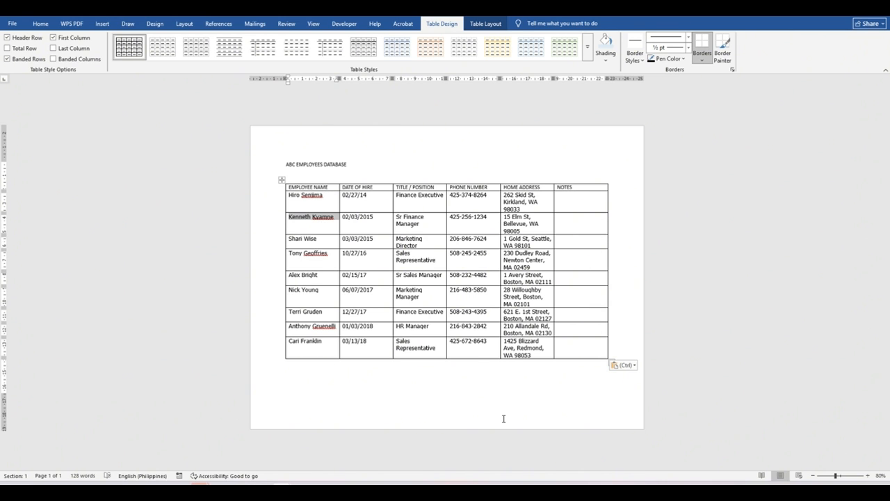
{"action": "left_click", "coordinate": [474, 389]}
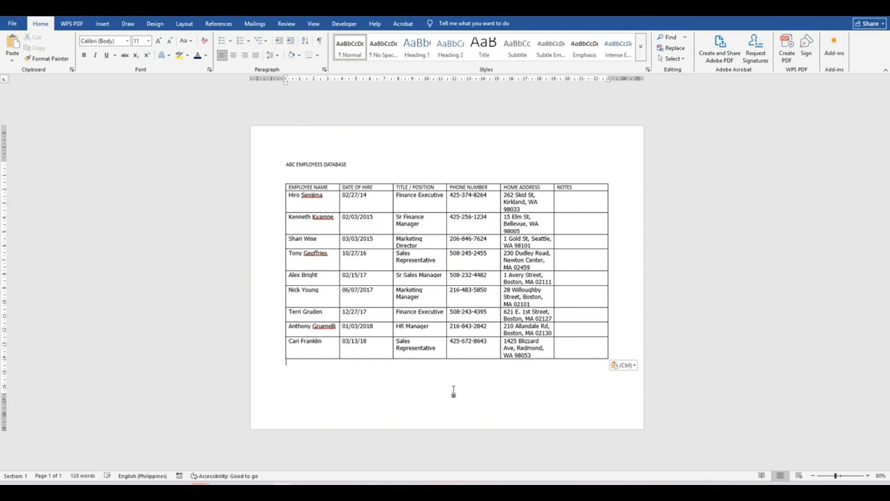
Set the "ABC EMPLOYEES DATABASE" title to font size 48 and centre it.
{"action": "left_click_drag", "start_coordinate": [349, 165], "coordinate": [286, 164]}
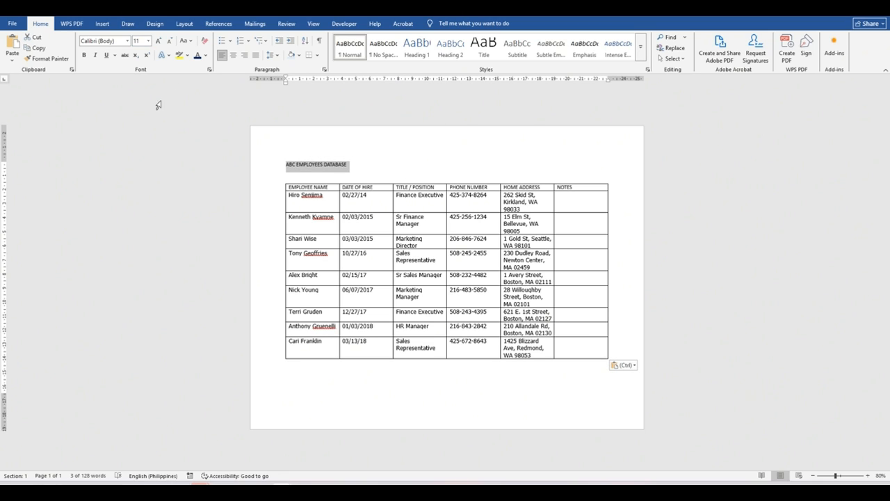
{"action": "left_click", "coordinate": [148, 41]}
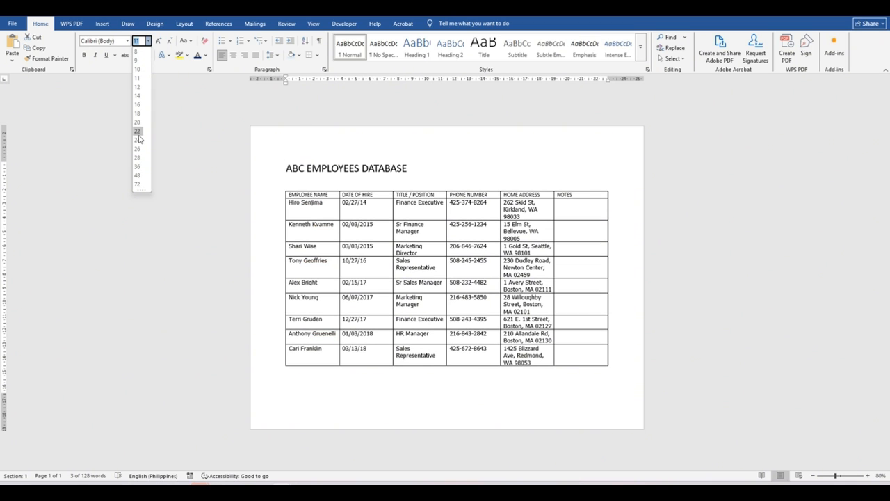
{"action": "left_click", "coordinate": [138, 178]}
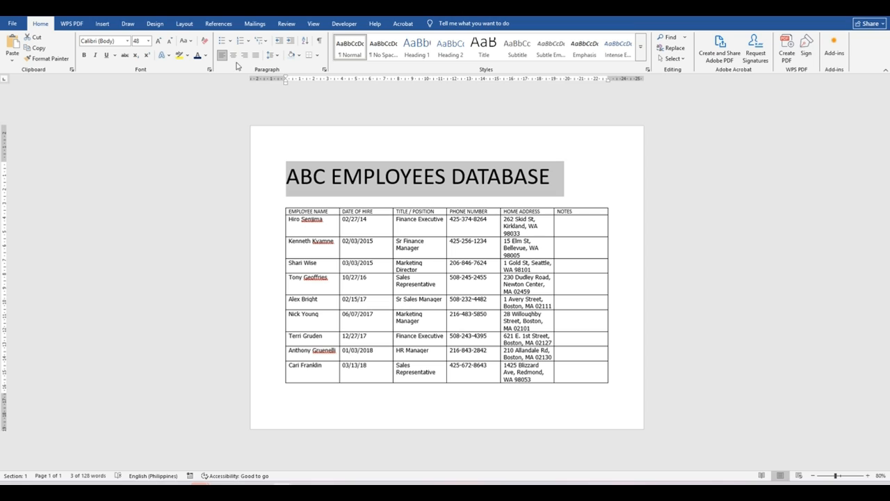
{"action": "left_click", "coordinate": [233, 56]}
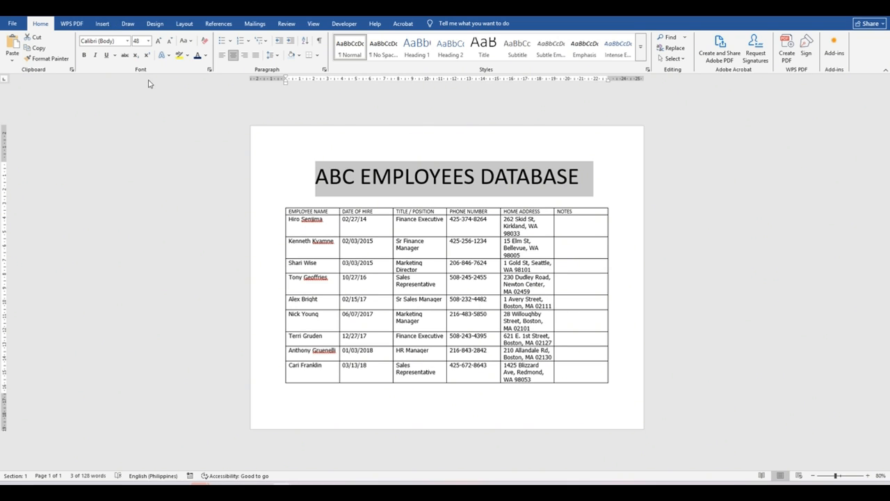
Change the title's font to Proxima Nova and make it bold.
{"action": "left_click", "coordinate": [128, 42]}
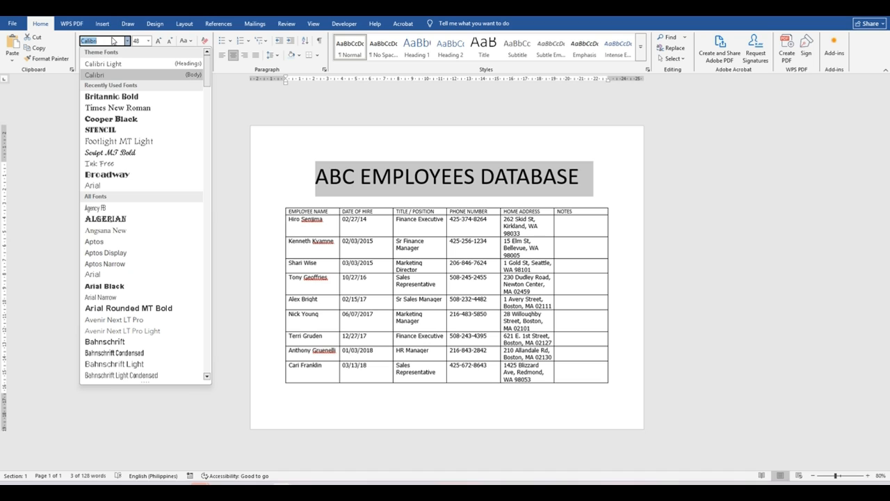
{"action": "type", "text": "Proxima"}
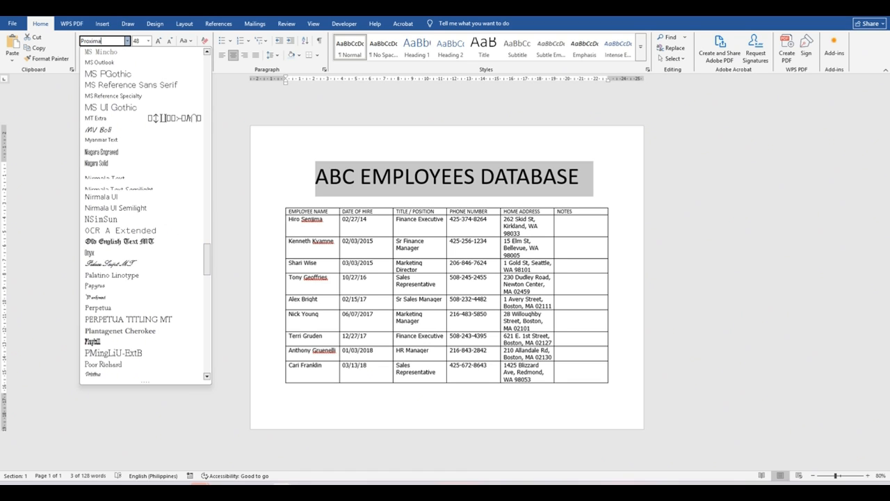
{"action": "type", "text": " Nova"}
{"action": "key", "text": "Return"}
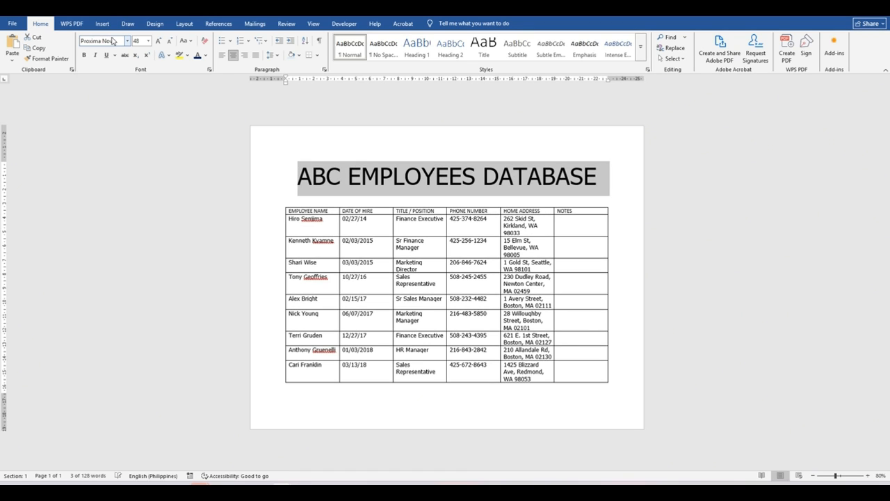
{"action": "left_click", "coordinate": [85, 55]}
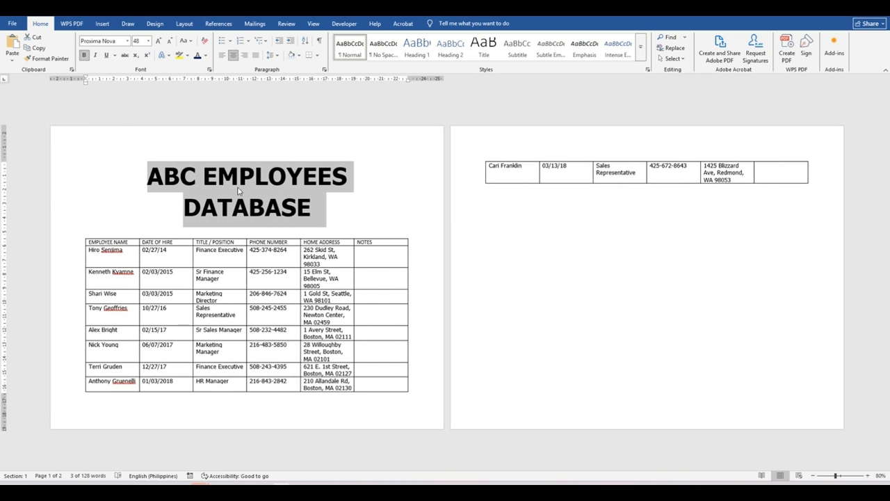
Set the title's font size to 40.
{"action": "left_click", "coordinate": [140, 40]}
{"action": "key", "text": "Return"}
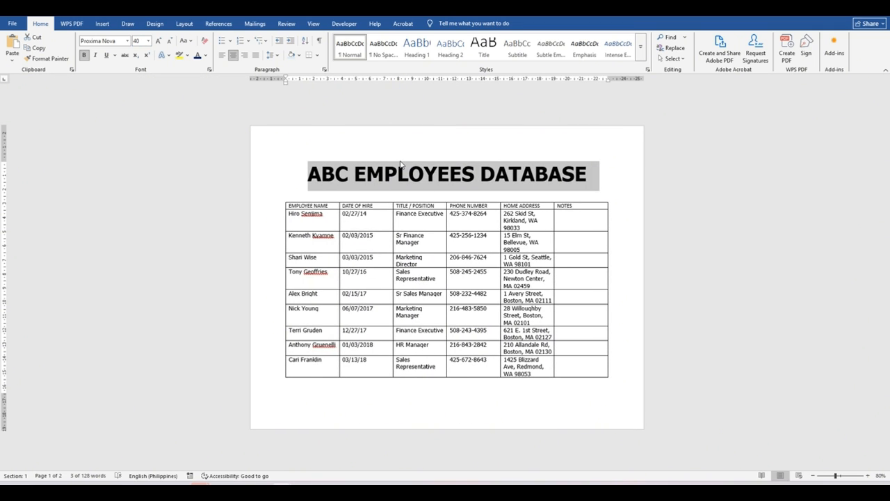
{"action": "left_click", "coordinate": [379, 158]}
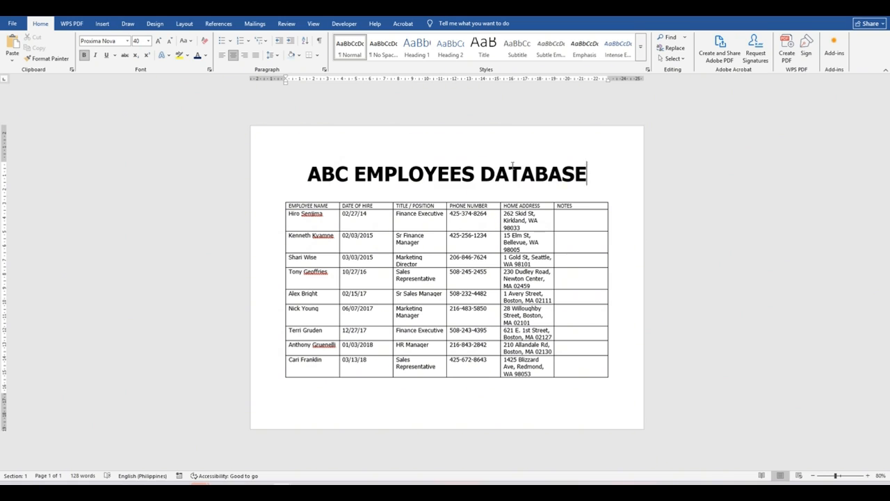
Colour the title text with the standard dark blue and underline it.
{"action": "left_click_drag", "start_coordinate": [589, 174], "coordinate": [325, 165]}
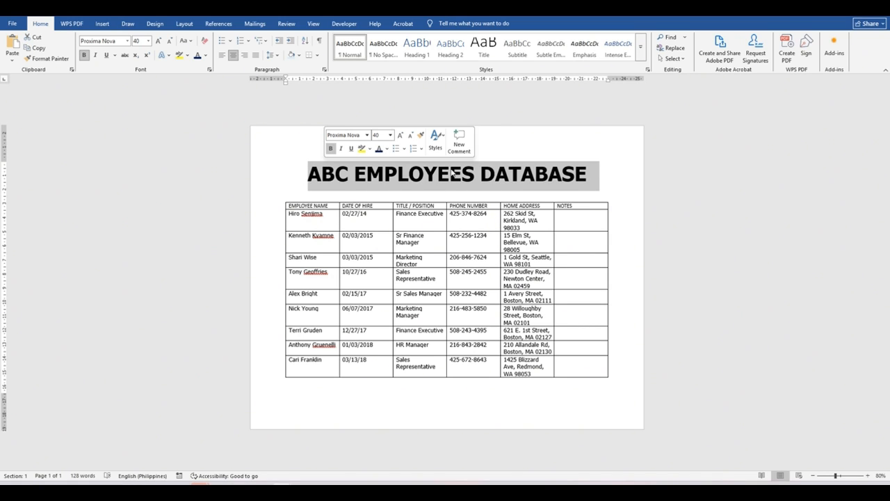
{"action": "left_click", "coordinate": [588, 173]}
{"action": "left_click_drag", "start_coordinate": [588, 174], "coordinate": [326, 164]}
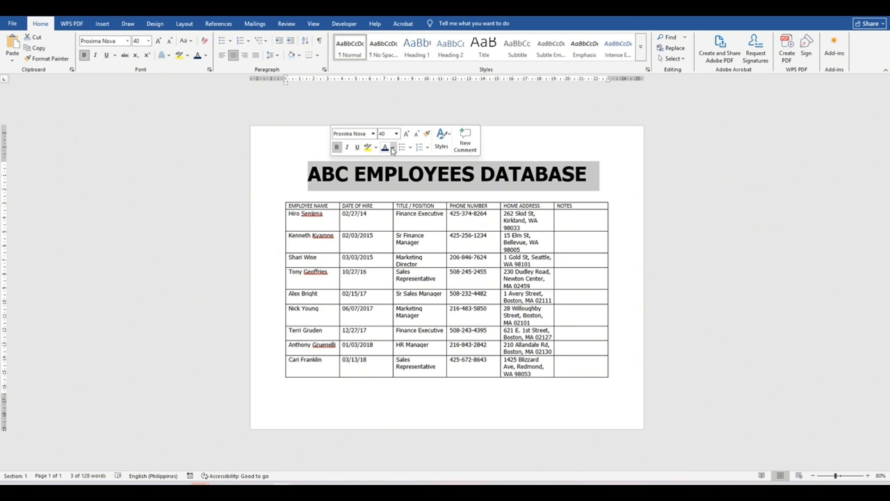
{"action": "left_click", "coordinate": [392, 146]}
{"action": "left_click", "coordinate": [490, 298]}
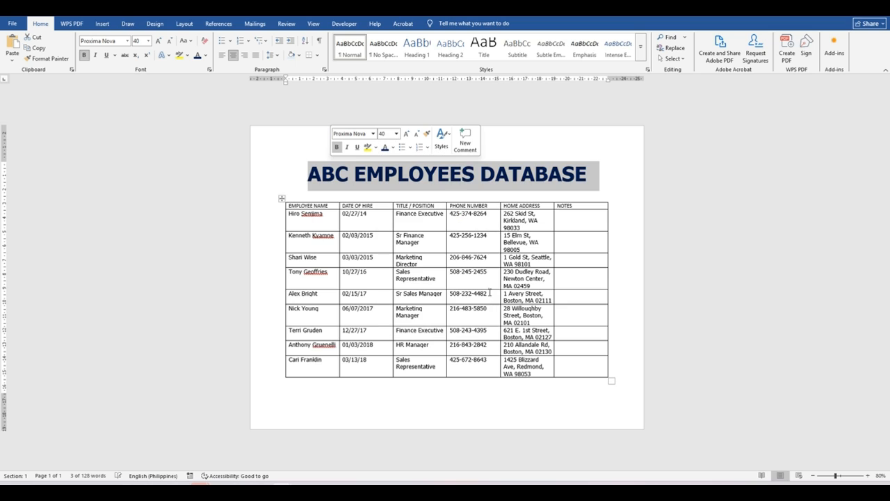
{"action": "left_click", "coordinate": [442, 142]}
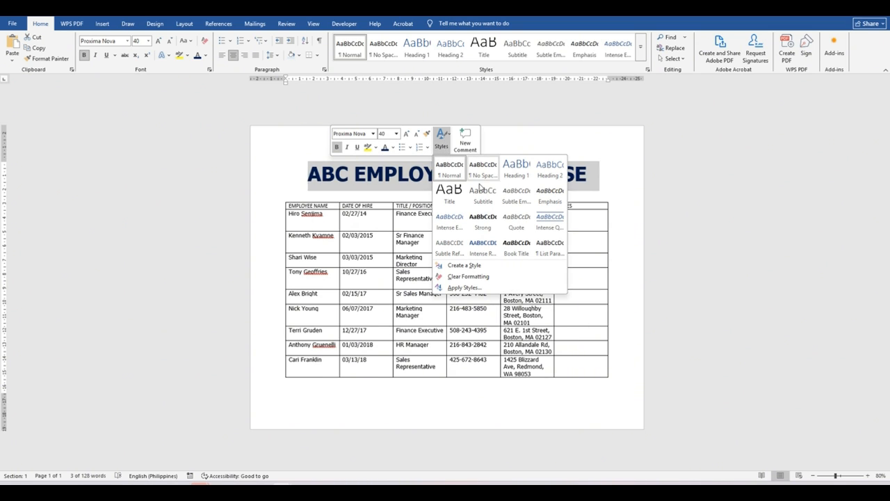
{"action": "left_click", "coordinate": [392, 148]}
{"action": "left_click", "coordinate": [392, 149]}
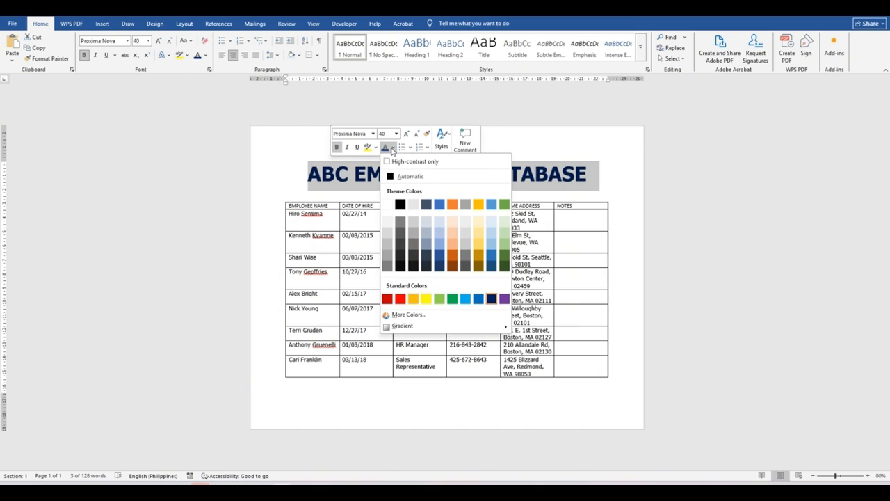
{"action": "left_click", "coordinate": [491, 298]}
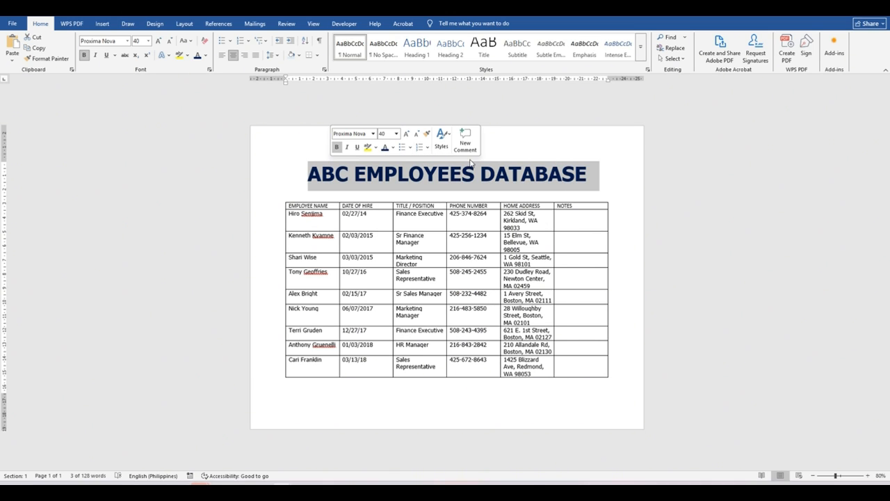
{"action": "left_click", "coordinate": [358, 148]}
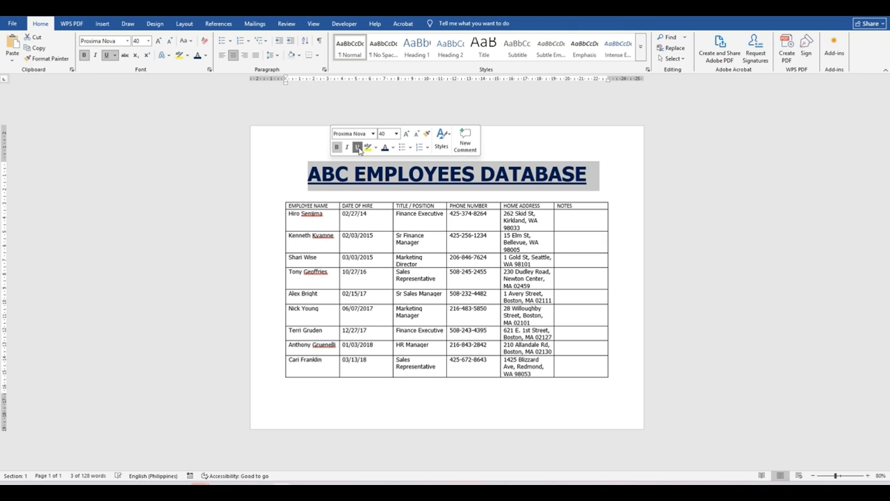
{"action": "left_click", "coordinate": [599, 175]}
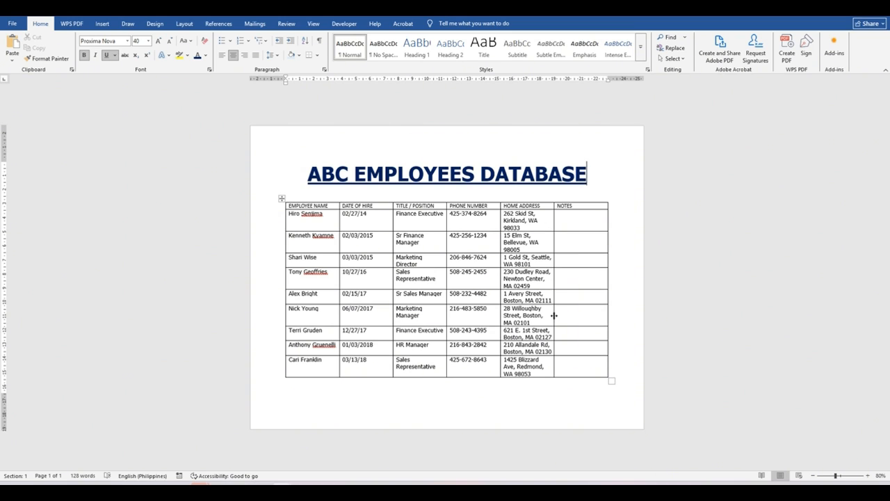
Preview the available table styles on the whole employee table without applying one.
{"action": "left_click", "coordinate": [281, 198]}
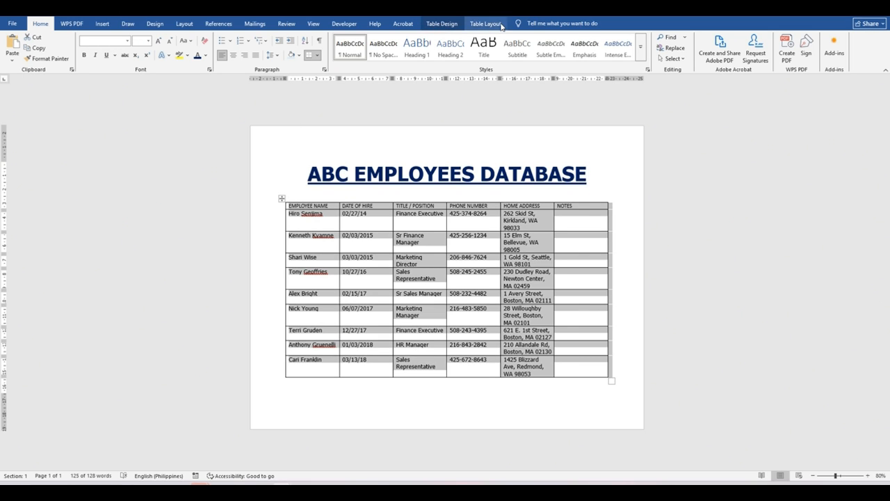
{"action": "left_click", "coordinate": [453, 25]}
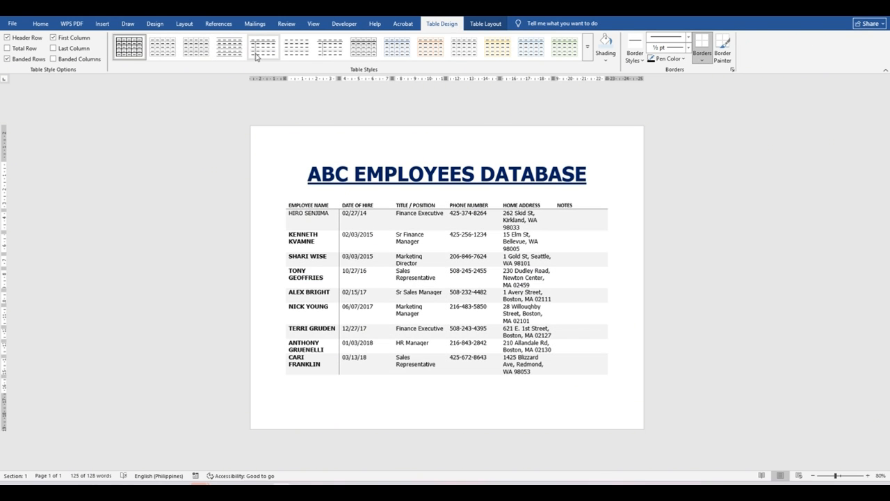
{"action": "left_click", "coordinate": [589, 47]}
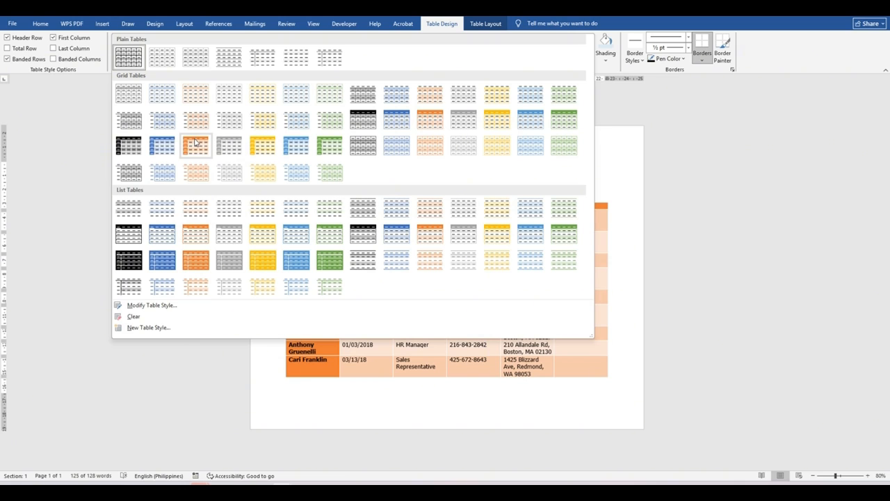
{"action": "left_click", "coordinate": [627, 149]}
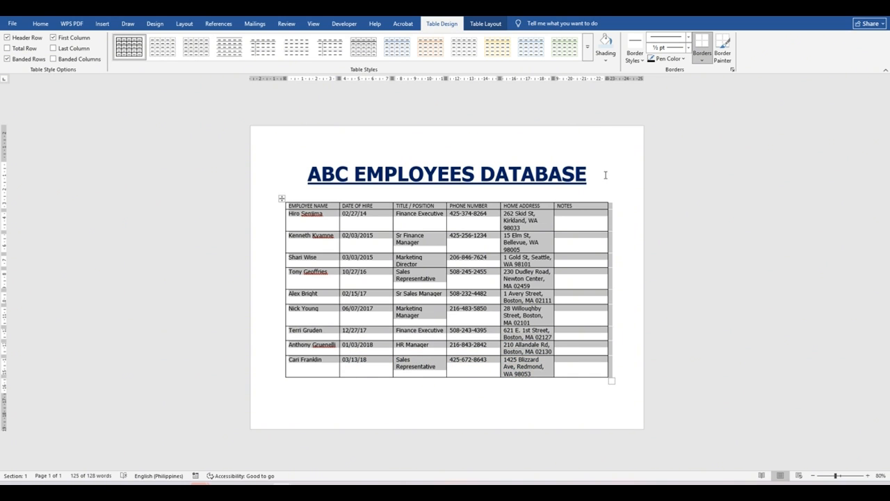
{"action": "left_click", "coordinate": [609, 165]}
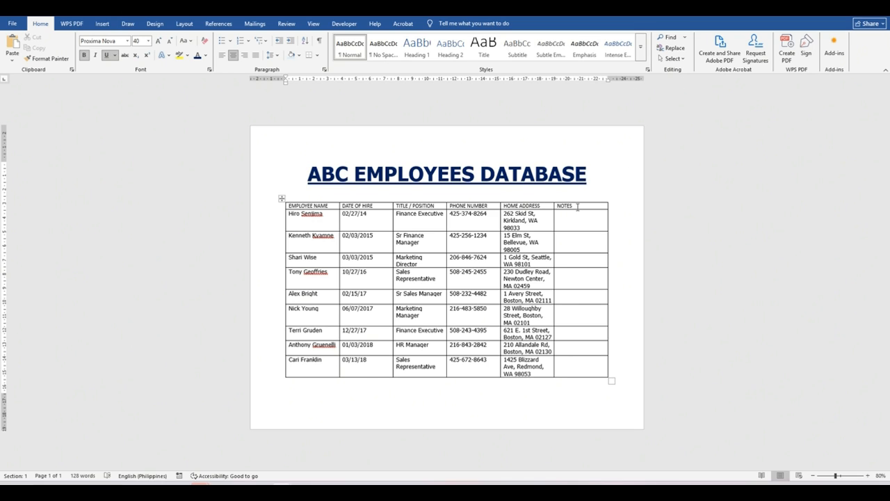
Select the table's header row and set its font size to 20.
{"action": "left_click_drag", "start_coordinate": [577, 207], "coordinate": [313, 206]}
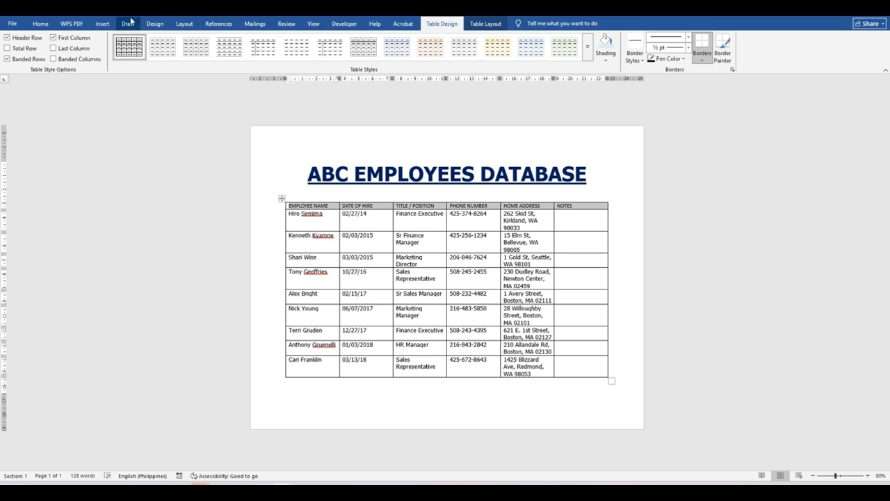
{"action": "left_click", "coordinate": [41, 24]}
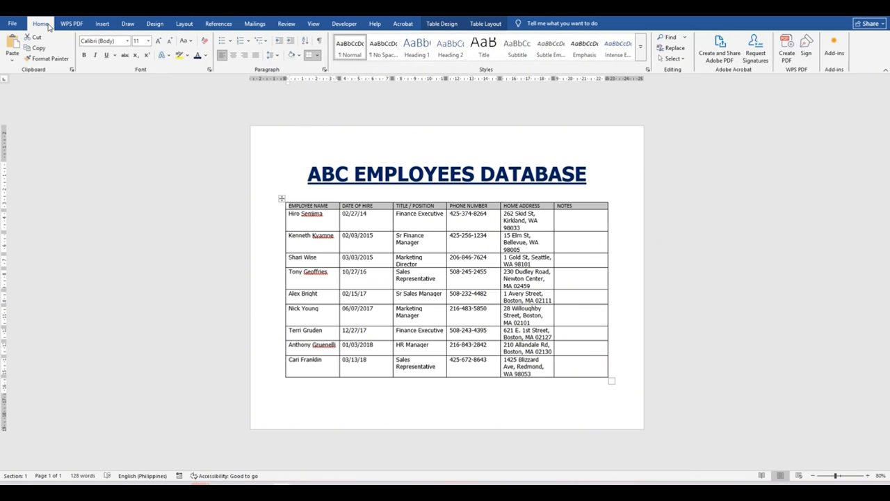
{"action": "left_click", "coordinate": [122, 40]}
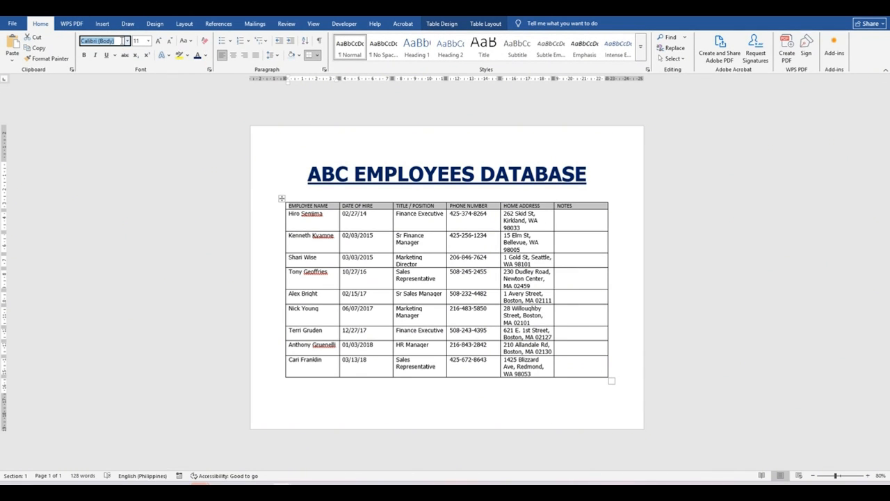
{"action": "type", "text": "Proc"}
{"action": "key", "text": "Tab"}
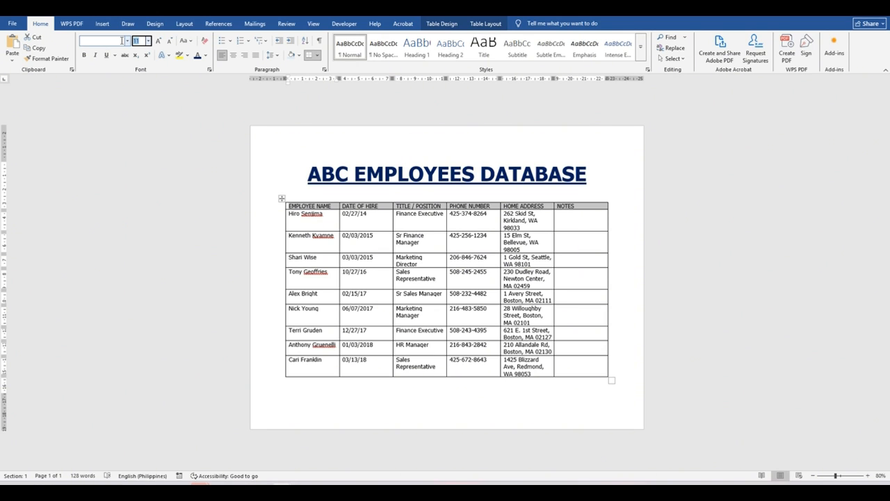
{"action": "type", "text": "20"}
{"action": "key", "text": "Return"}
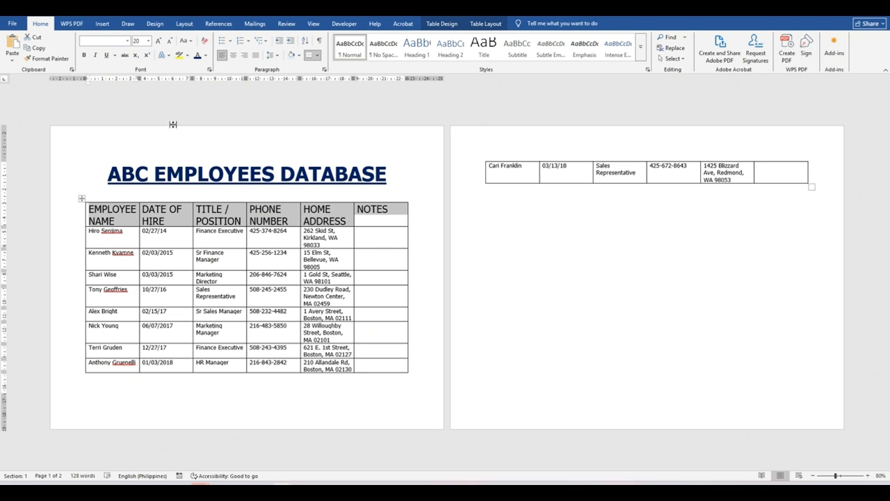
Reduce the header row's text, trying font size 12 and settling on 14.
{"action": "left_click", "coordinate": [143, 40]}
{"action": "type", "text": "12"}
{"action": "key", "text": "Return"}
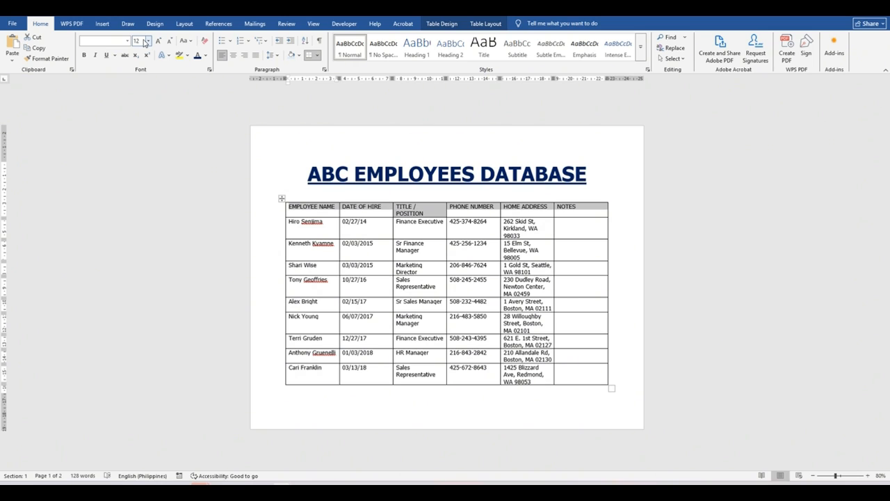
{"action": "left_click", "coordinate": [143, 41]}
{"action": "type", "text": "14"}
{"action": "key", "text": "Return"}
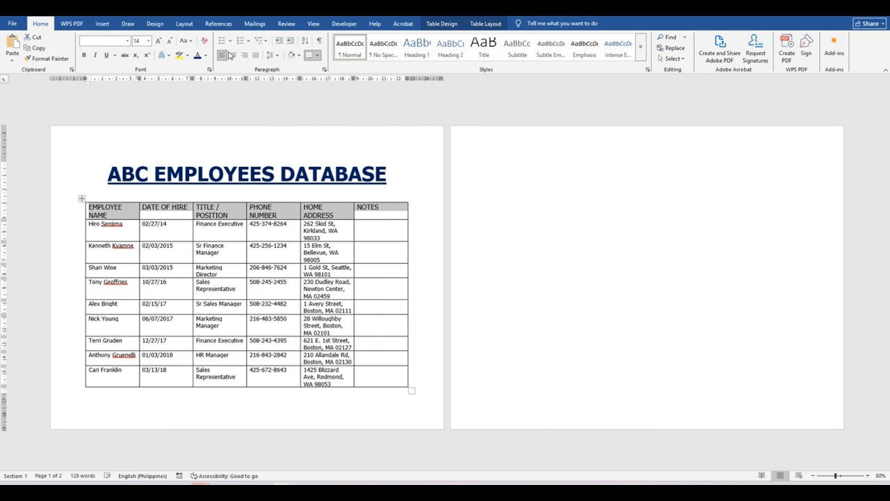
Change the header row's font to Proxima Nova.
{"action": "left_click", "coordinate": [127, 40]}
{"action": "type", "text": "Proxima Nova"}
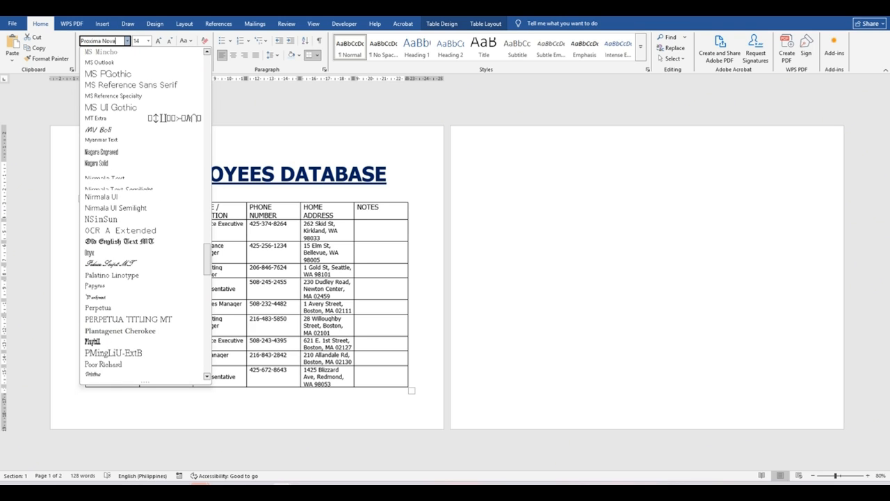
{"action": "key", "text": "Return"}
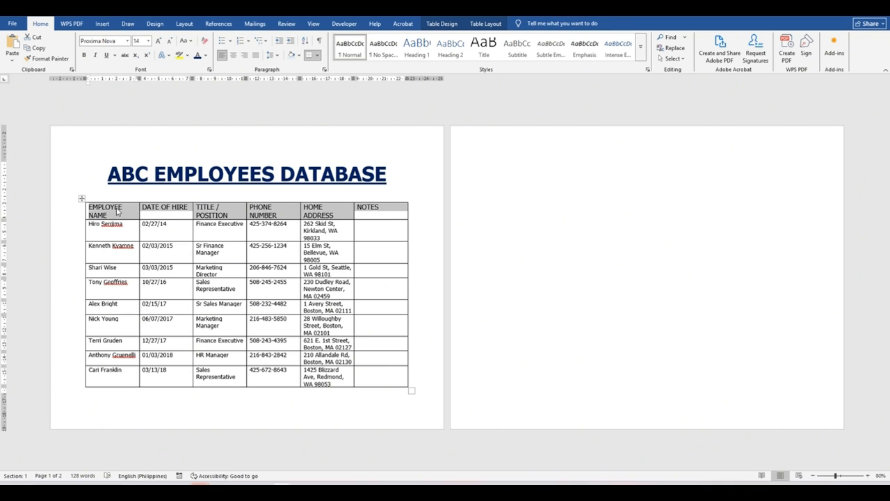
Shade the header row black and colour its text white.
{"action": "left_click", "coordinate": [298, 56]}
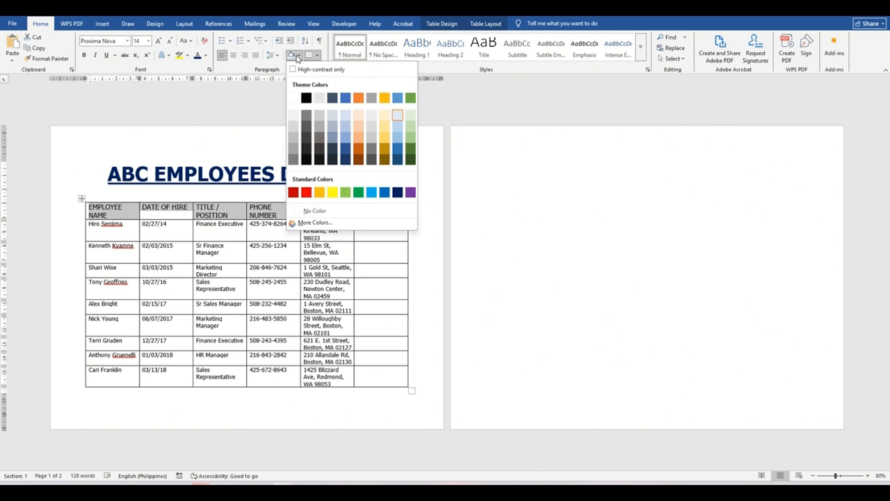
{"action": "left_click", "coordinate": [305, 98]}
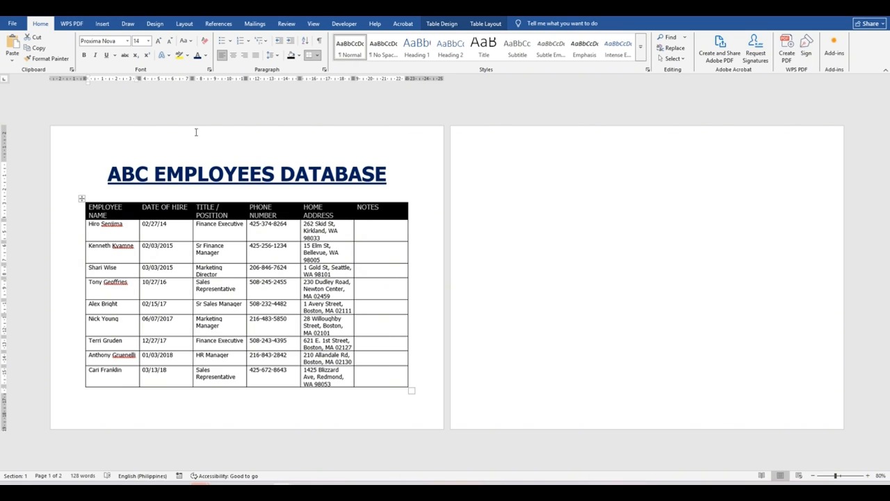
{"action": "left_click", "coordinate": [206, 55]}
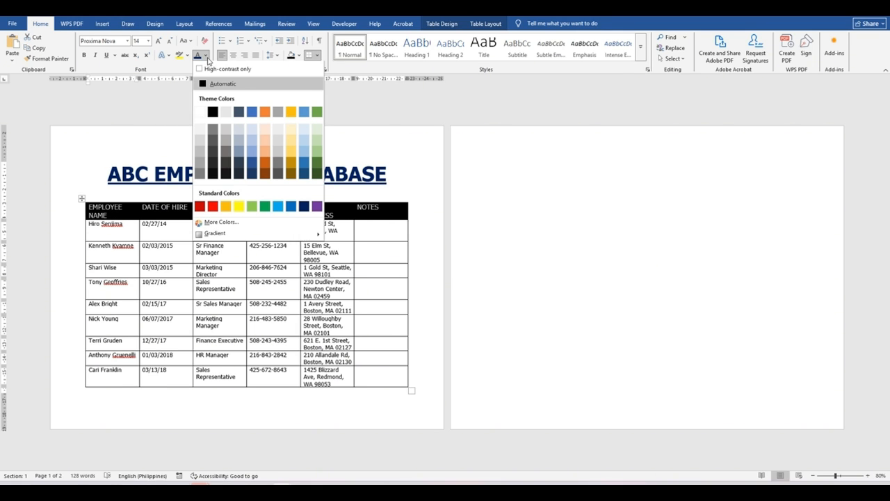
{"action": "left_click", "coordinate": [199, 112]}
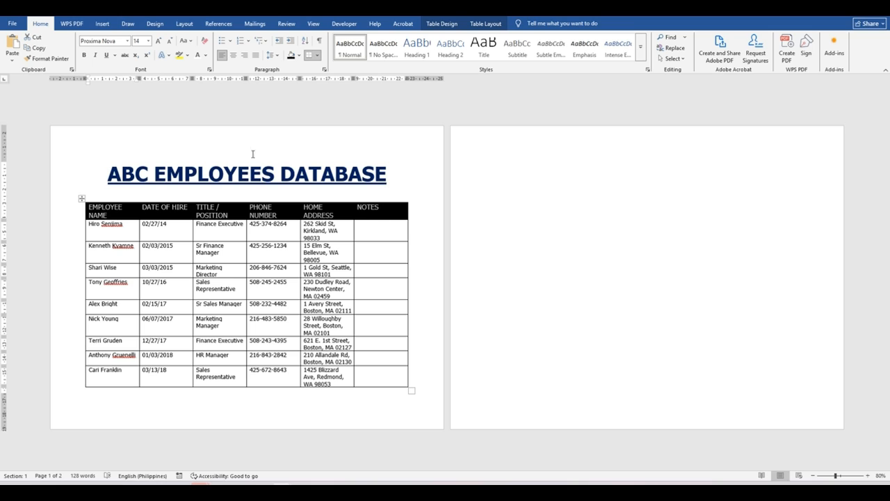
Centre the header row's text and make it bold.
{"action": "left_click", "coordinate": [234, 55]}
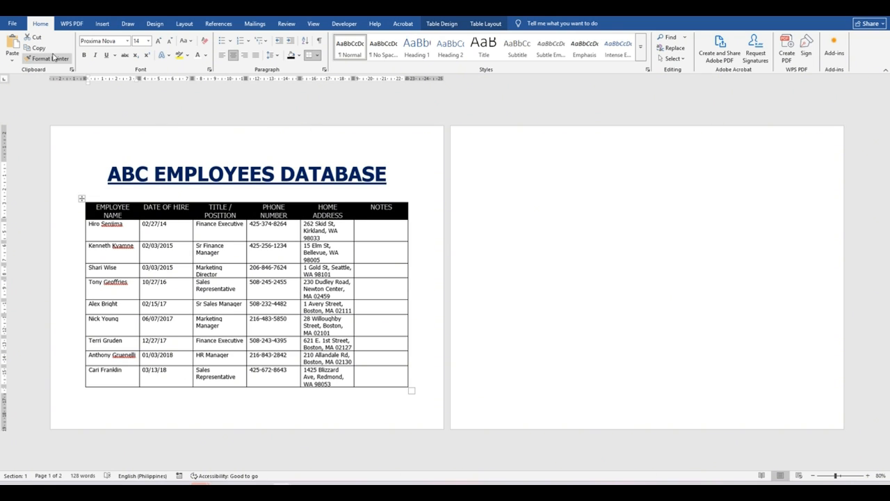
{"action": "left_click", "coordinate": [85, 56]}
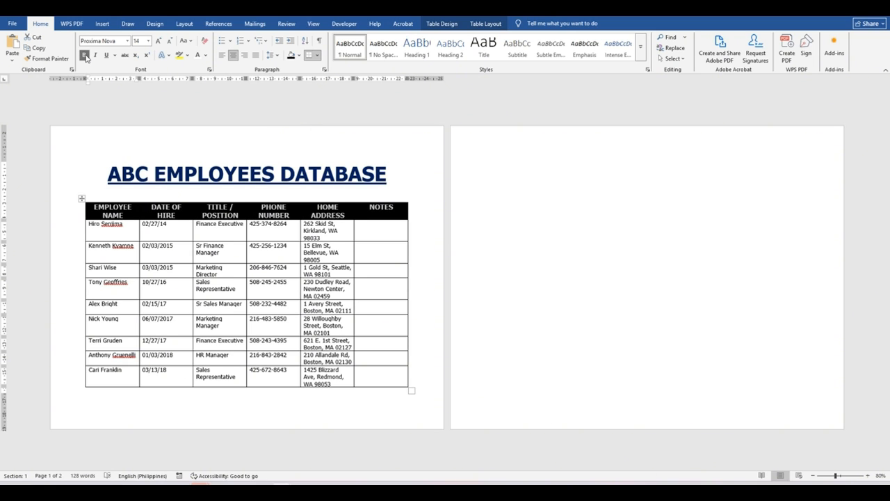
{"action": "left_click", "coordinate": [393, 174]}
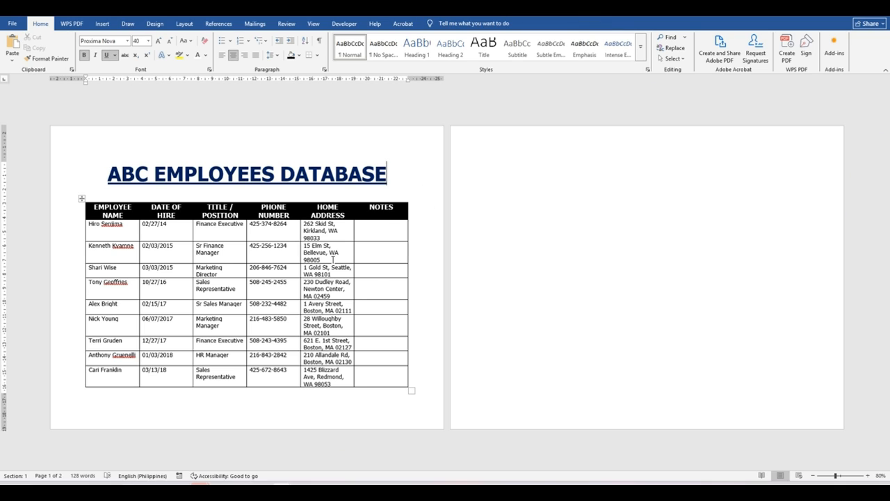
Change the header row's shading to the darker shade of the theme blue.
{"action": "left_click_drag", "start_coordinate": [95, 206], "coordinate": [383, 208]}
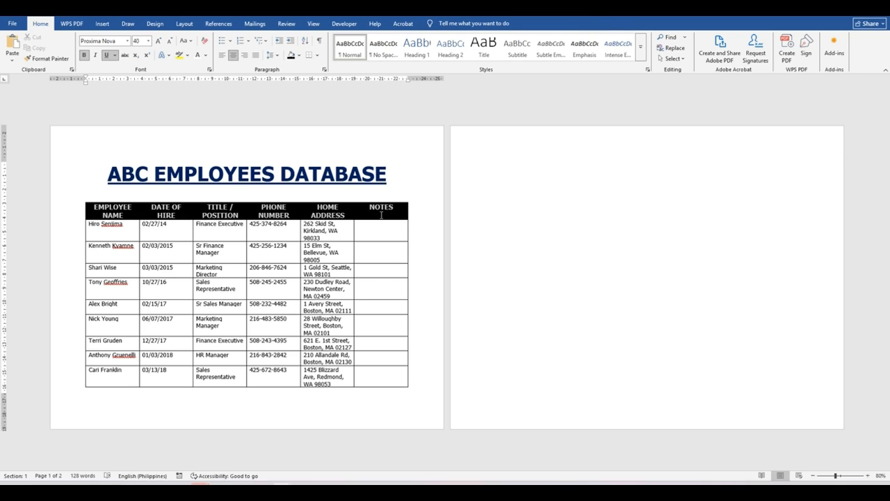
{"action": "left_click", "coordinate": [298, 55]}
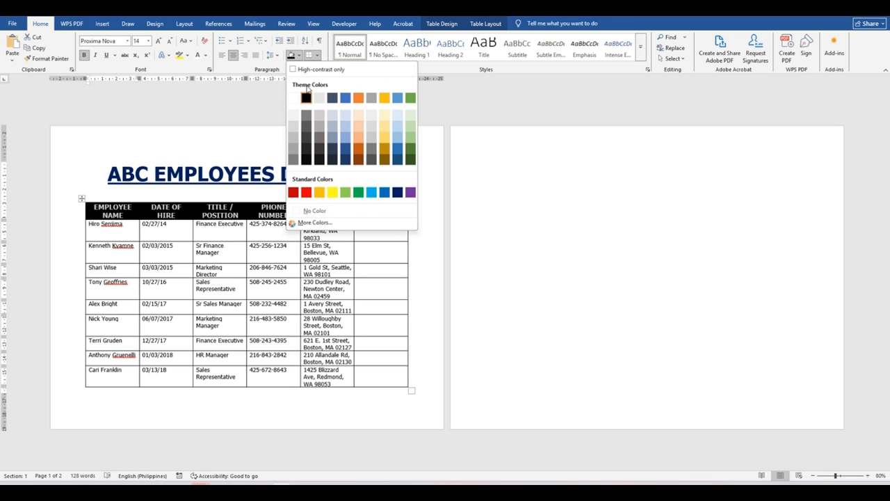
{"action": "left_click", "coordinate": [340, 151]}
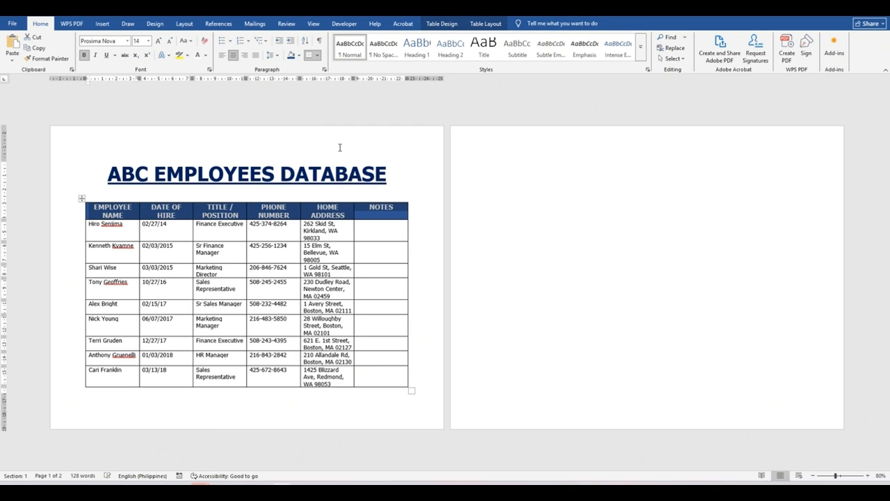
{"action": "left_click", "coordinate": [400, 175]}
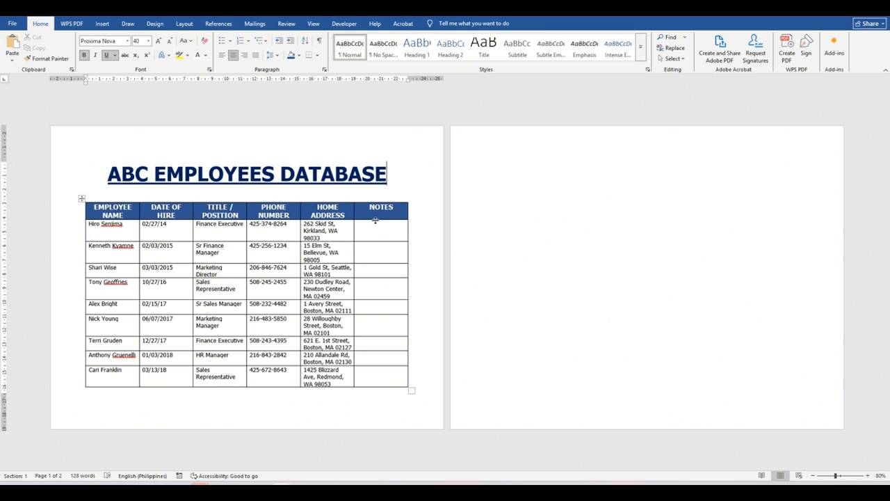
{"action": "left_click", "coordinate": [424, 208]}
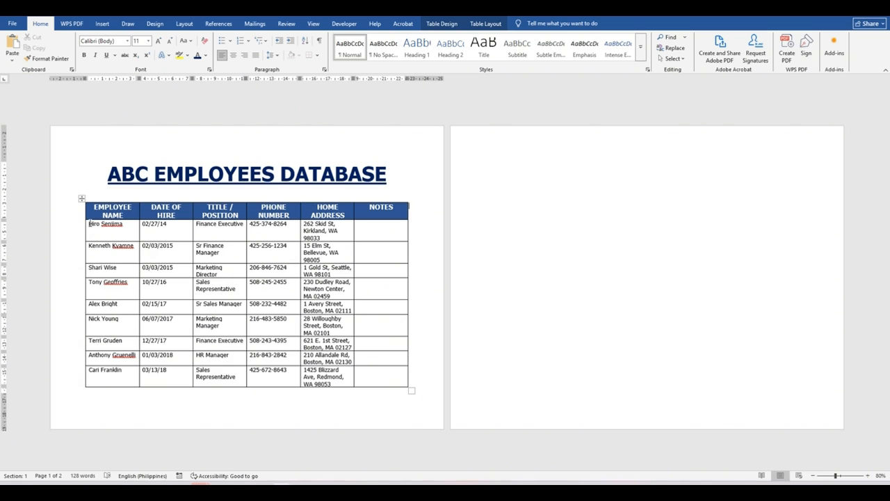
Select all employee rows below the header, across every column from the employee name to the notes.
{"action": "left_click_drag", "start_coordinate": [86, 223], "coordinate": [389, 378]}
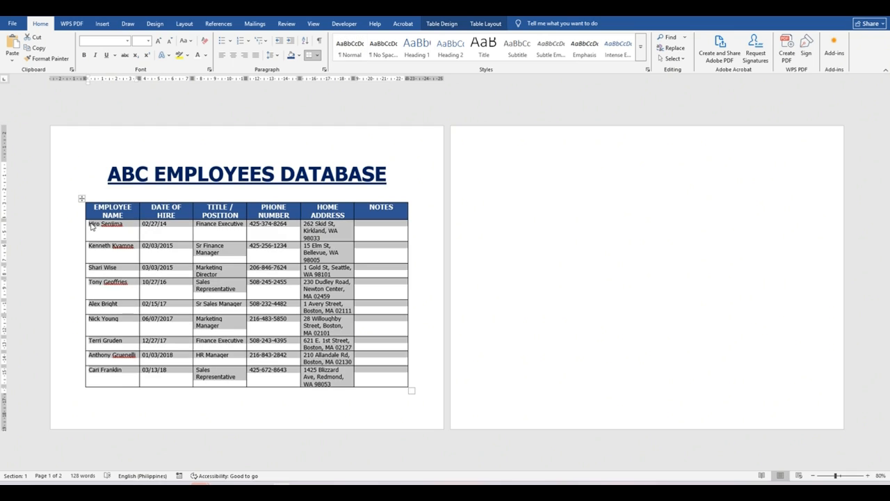
{"action": "left_click", "coordinate": [90, 225]}
{"action": "left_click_drag", "start_coordinate": [90, 224], "coordinate": [365, 334]}
{"action": "left_click", "coordinate": [170, 378]}
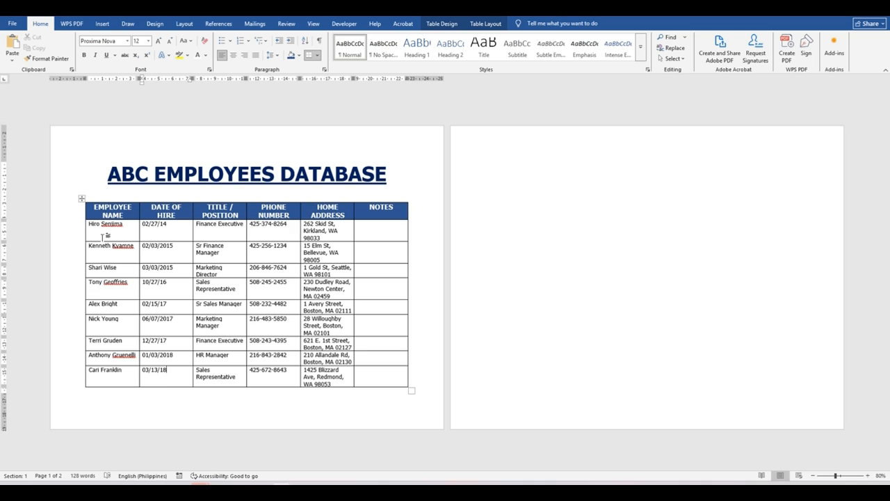
{"action": "left_click_drag", "start_coordinate": [89, 223], "coordinate": [392, 375]}
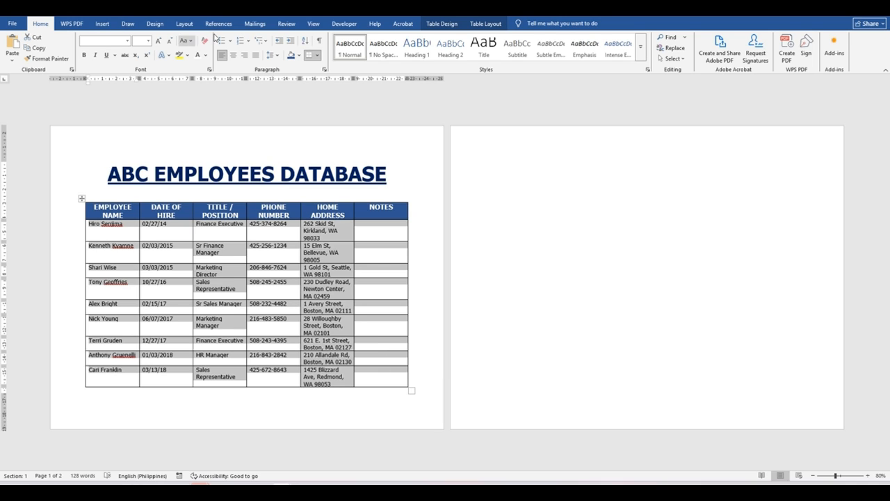
{"action": "left_click", "coordinate": [483, 27]}
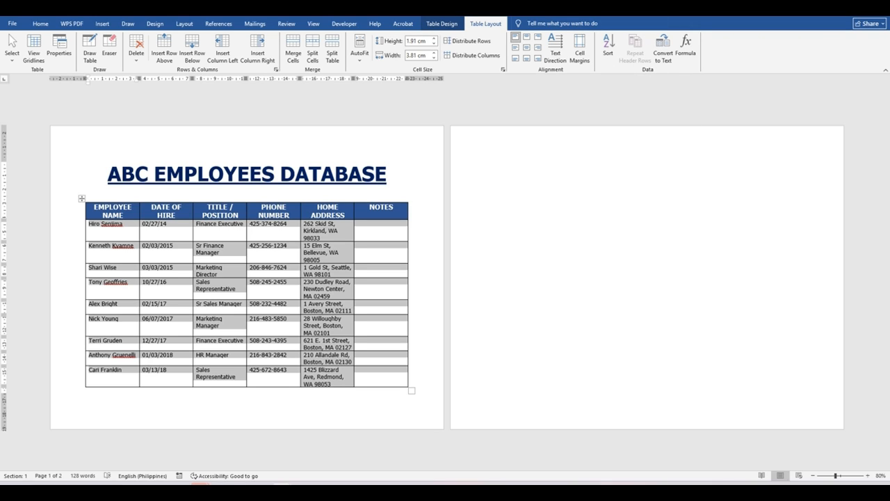
{"action": "left_click", "coordinate": [609, 50]}
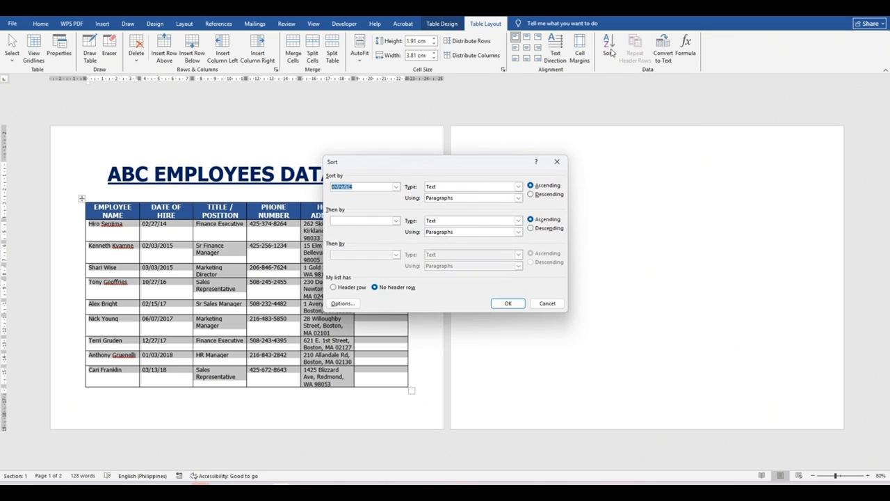
{"action": "left_click_drag", "start_coordinate": [446, 168], "coordinate": [604, 159]}
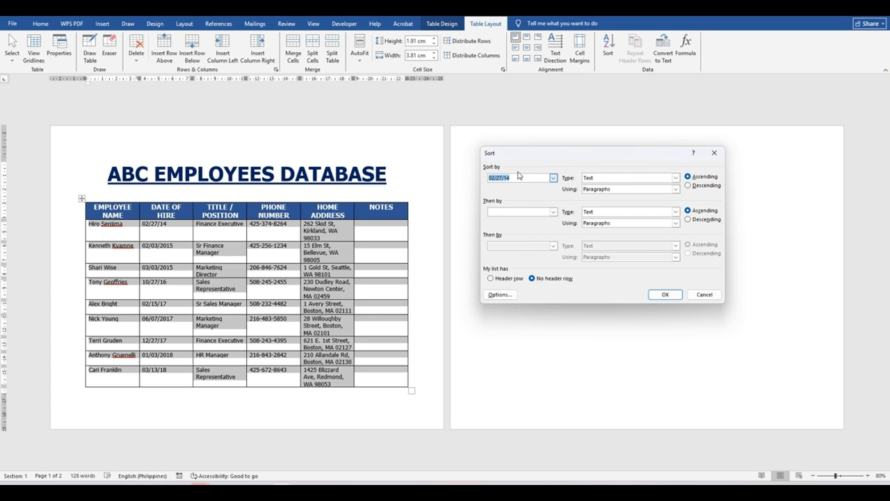
{"action": "left_click", "coordinate": [554, 179]}
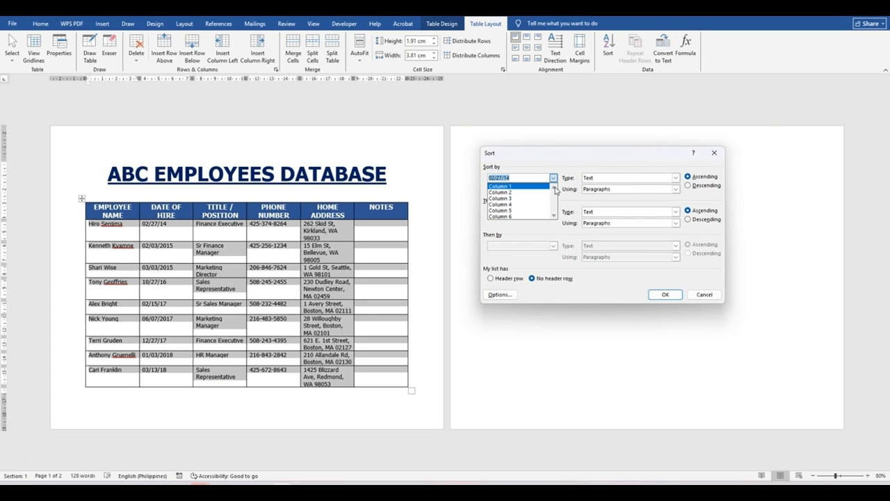
{"action": "left_click", "coordinate": [563, 159]}
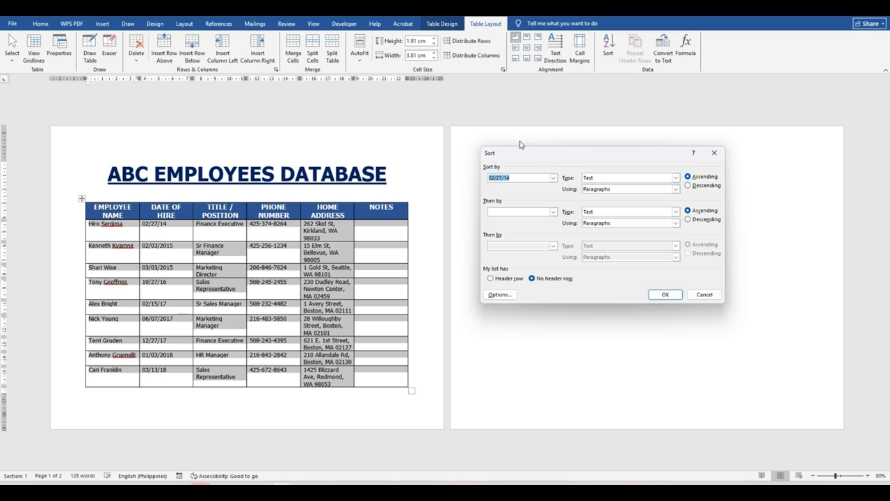
{"action": "left_click", "coordinate": [705, 295]}
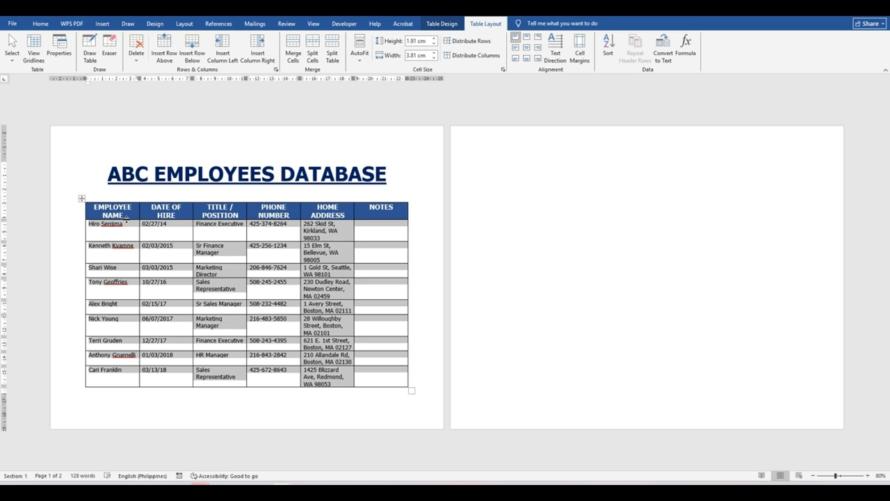
{"action": "left_click", "coordinate": [81, 199]}
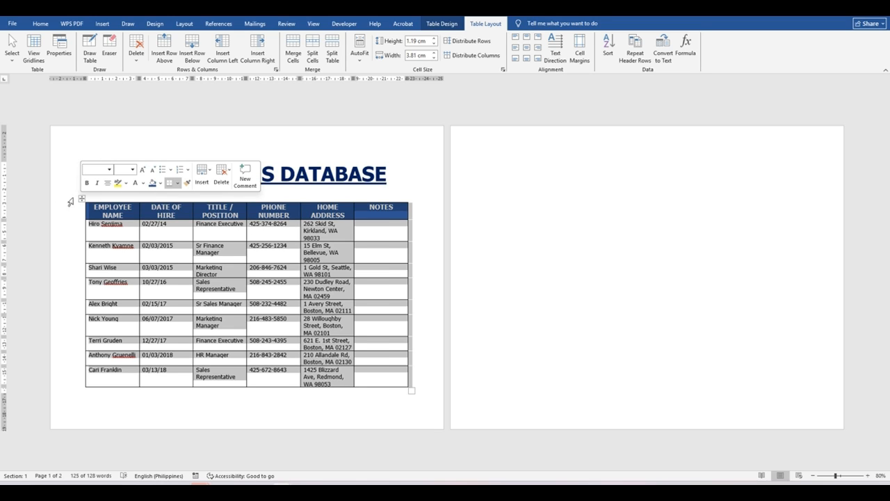
{"action": "left_click", "coordinate": [608, 48]}
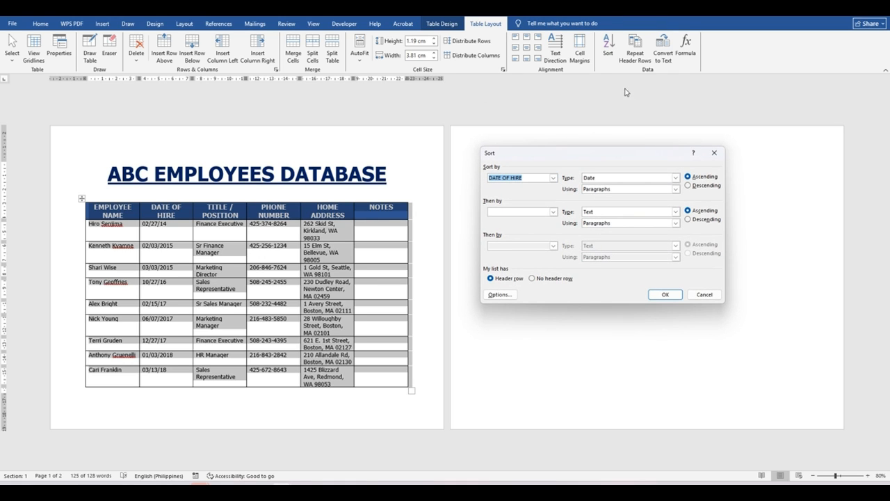
{"action": "left_click", "coordinate": [705, 294]}
{"action": "left_click", "coordinate": [150, 245]}
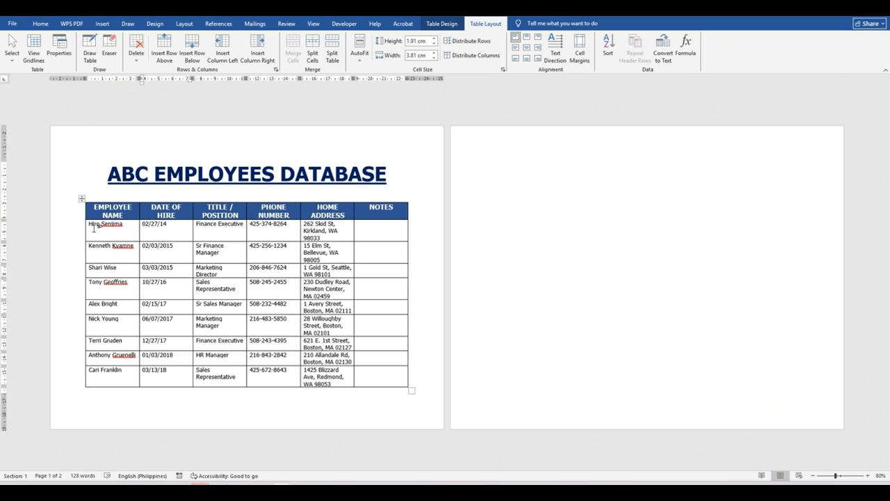
{"action": "left_click_drag", "start_coordinate": [87, 224], "coordinate": [354, 376]}
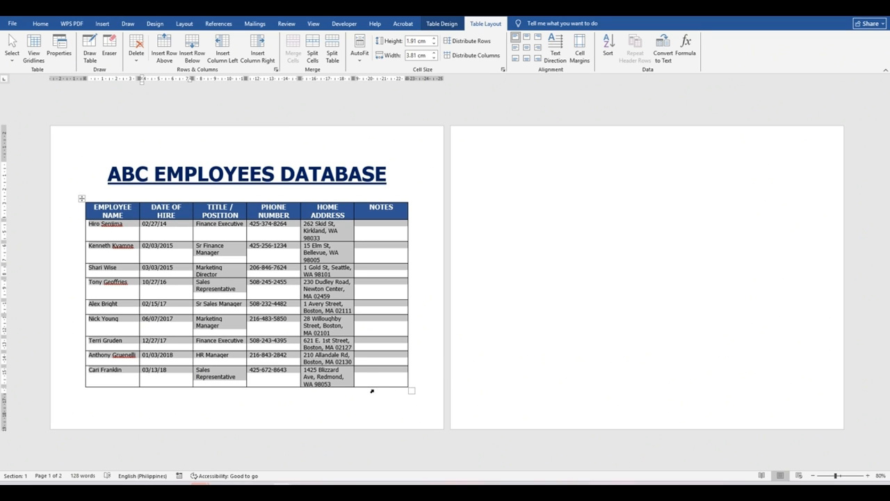
{"action": "left_click", "coordinate": [609, 47]}
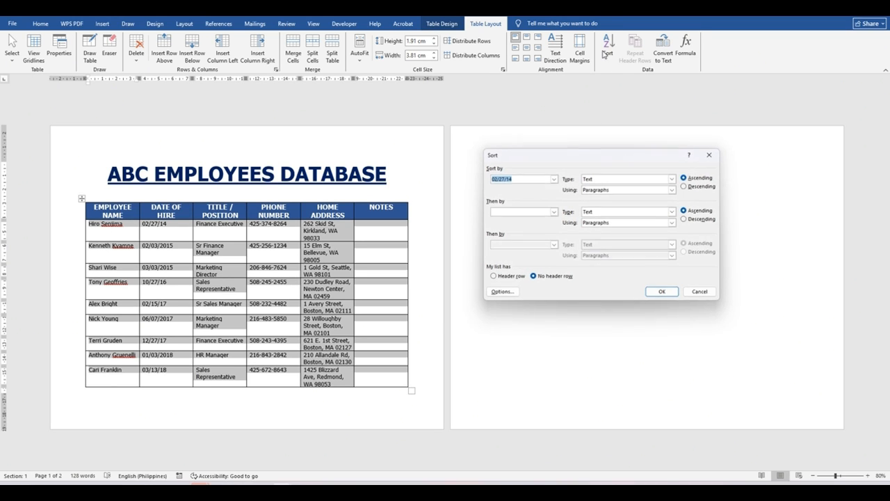
{"action": "left_click", "coordinate": [553, 178]}
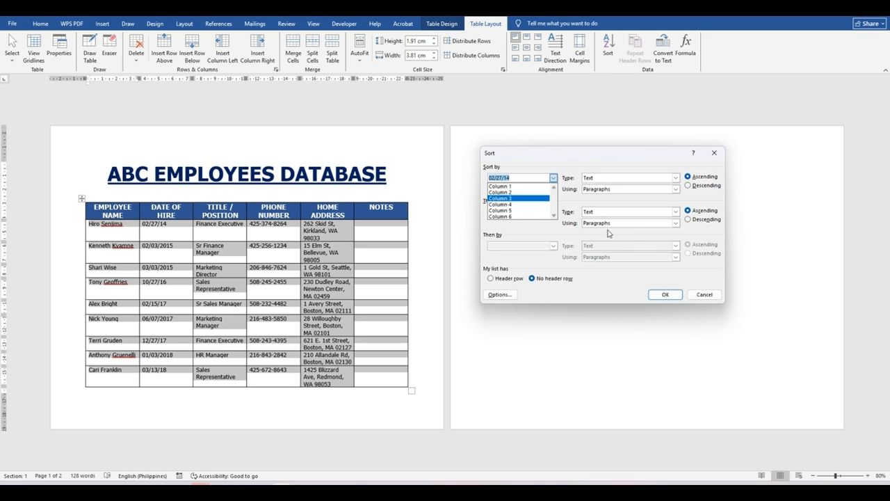
{"action": "left_click", "coordinate": [703, 294]}
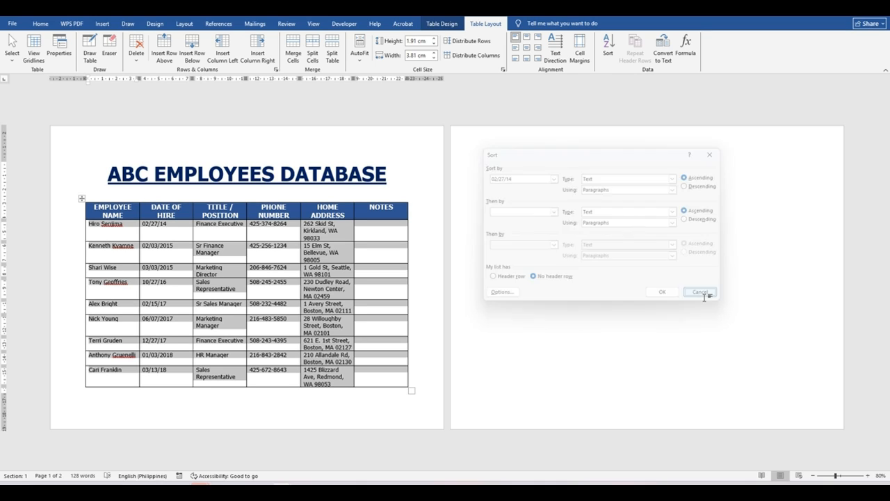
Sort the whole table, including its header row, by employee name as text in descending order.
{"action": "left_click", "coordinate": [84, 171]}
{"action": "left_click_drag", "start_coordinate": [94, 207], "coordinate": [384, 383]}
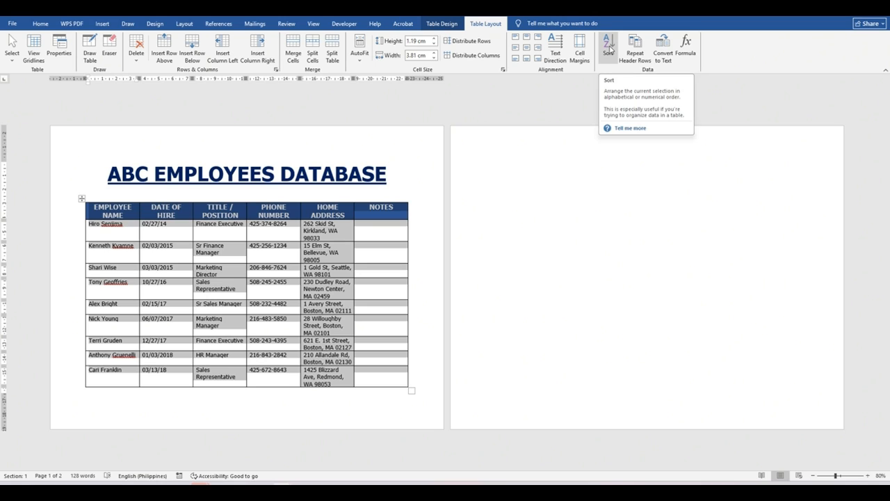
{"action": "left_click", "coordinate": [609, 49]}
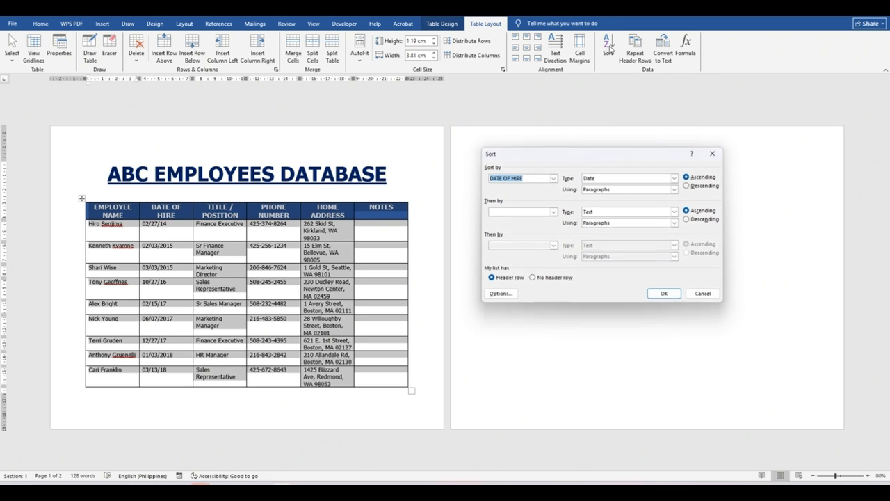
{"action": "left_click", "coordinate": [555, 180]}
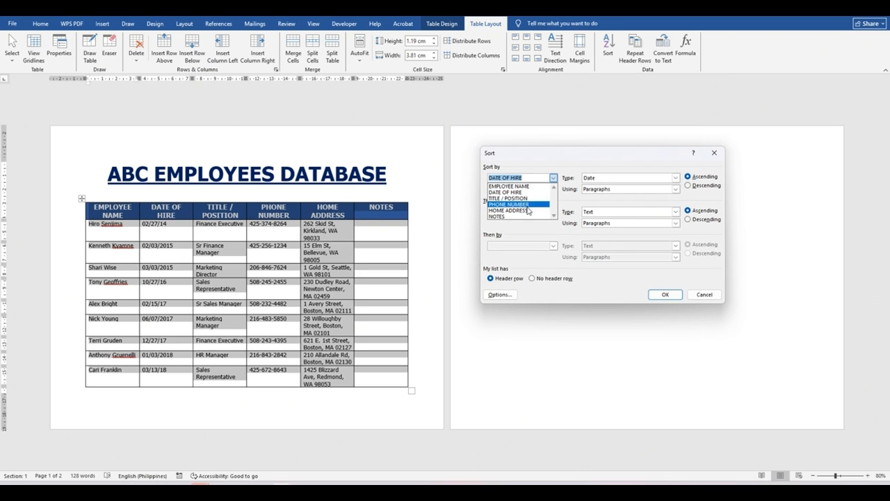
{"action": "left_click", "coordinate": [535, 187]}
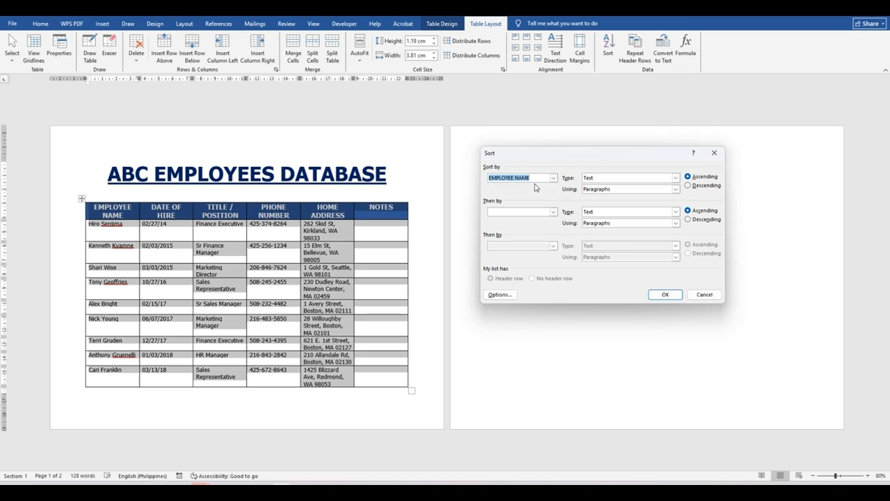
{"action": "left_click", "coordinate": [691, 186]}
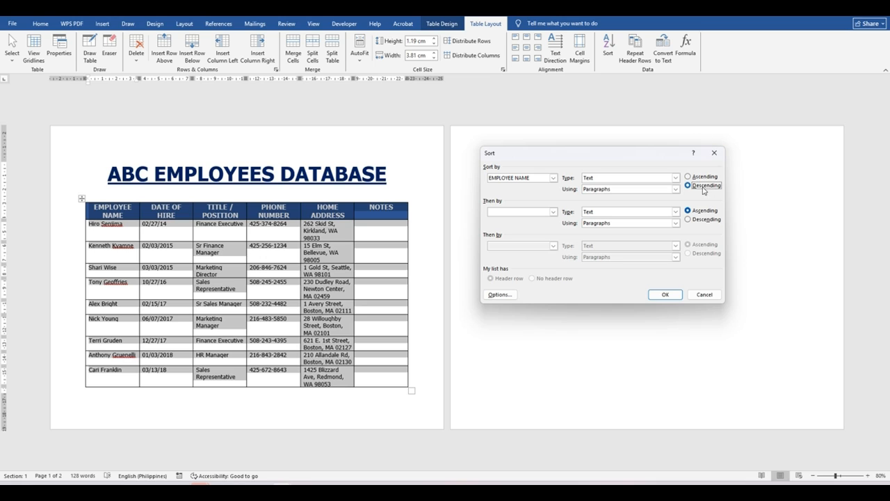
{"action": "left_click", "coordinate": [665, 295]}
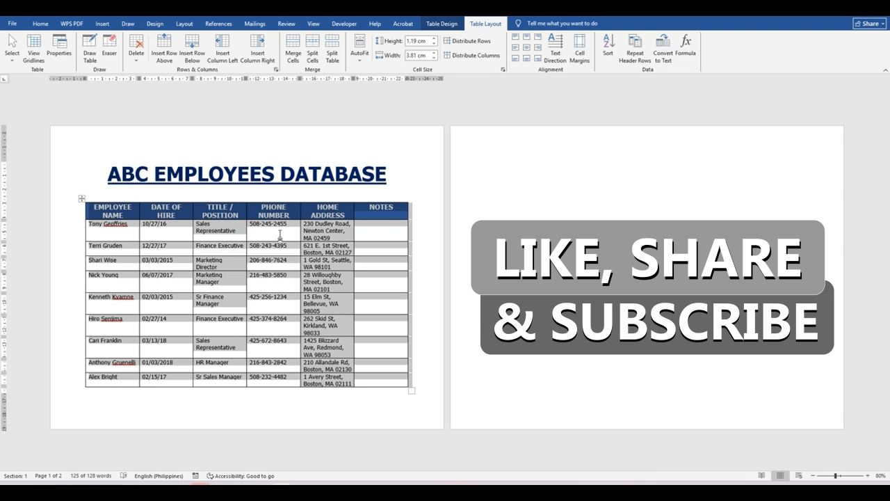
{"action": "left_click", "coordinate": [390, 171]}
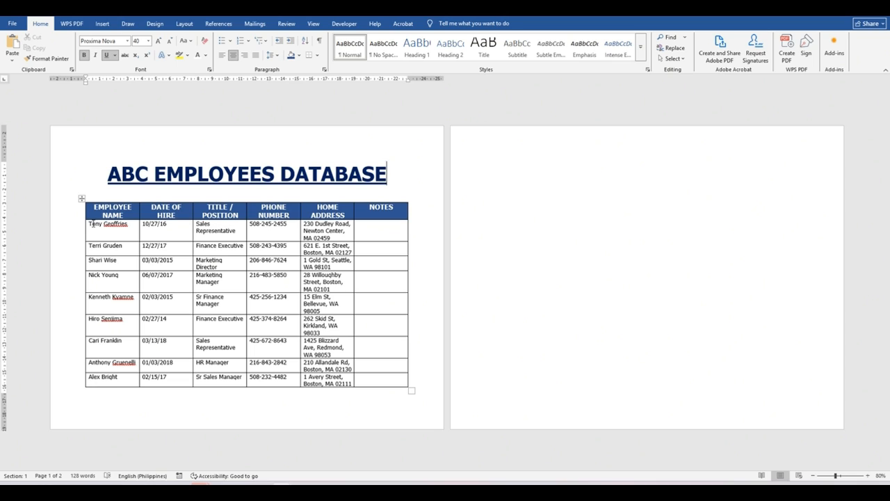
{"action": "left_click_drag", "start_coordinate": [89, 223], "coordinate": [101, 224]}
{"action": "left_click", "coordinate": [90, 223]}
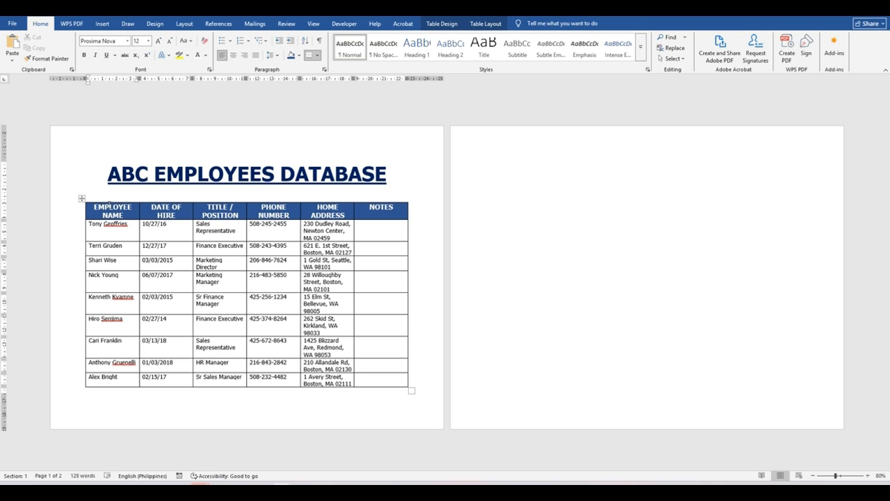
Sort the whole table by employee name as text in ascending order, then deselect the table.
{"action": "left_click", "coordinate": [81, 198]}
{"action": "left_click", "coordinate": [486, 25]}
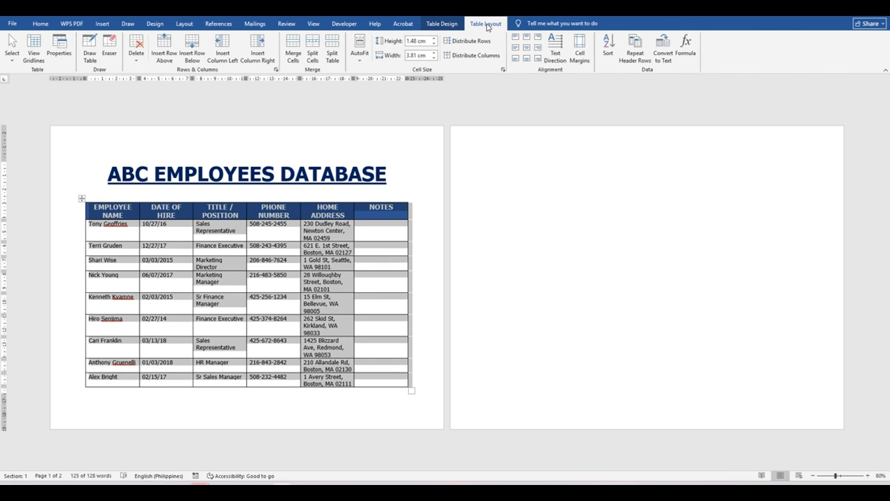
{"action": "left_click", "coordinate": [608, 56]}
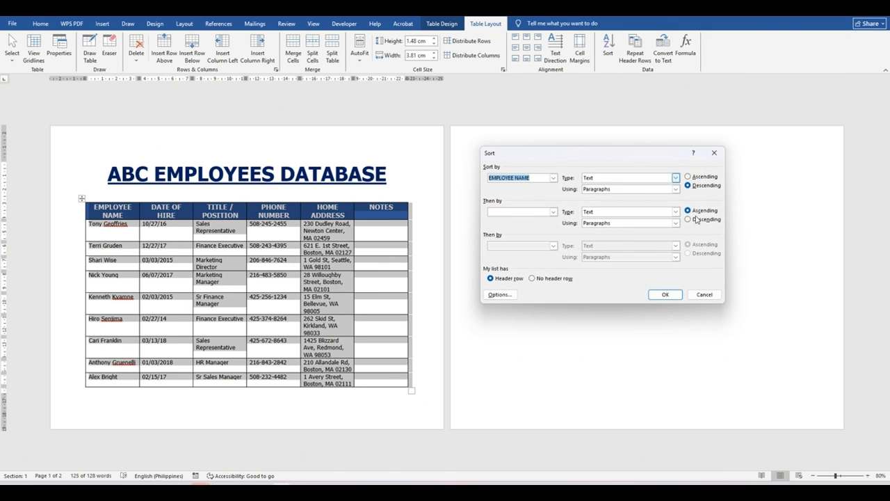
{"action": "left_click", "coordinate": [688, 185]}
{"action": "left_click", "coordinate": [689, 177]}
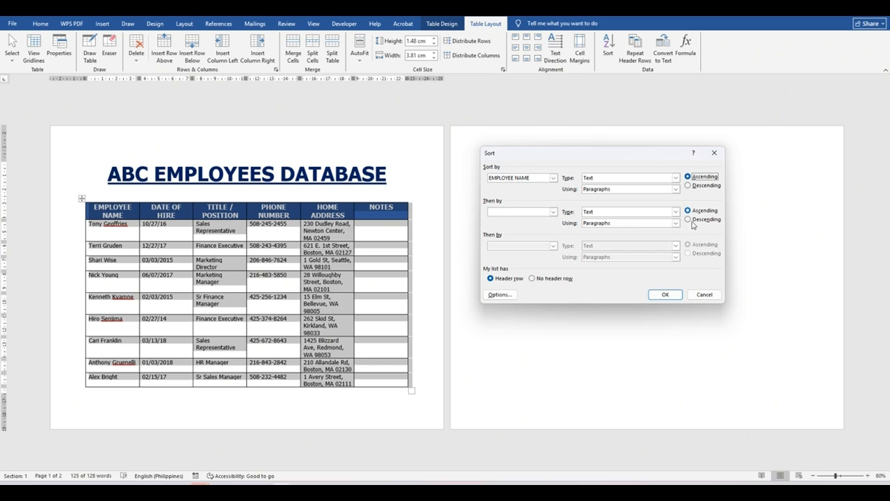
{"action": "left_click", "coordinate": [665, 294]}
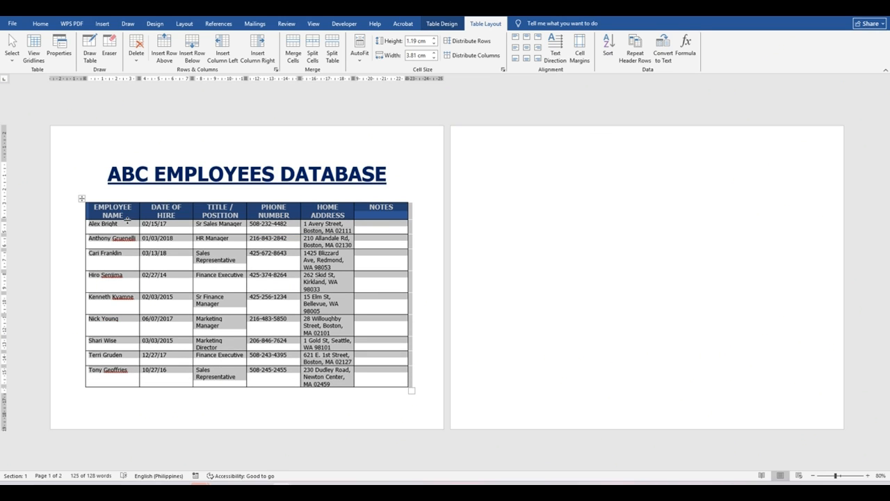
{"action": "left_click", "coordinate": [123, 228]}
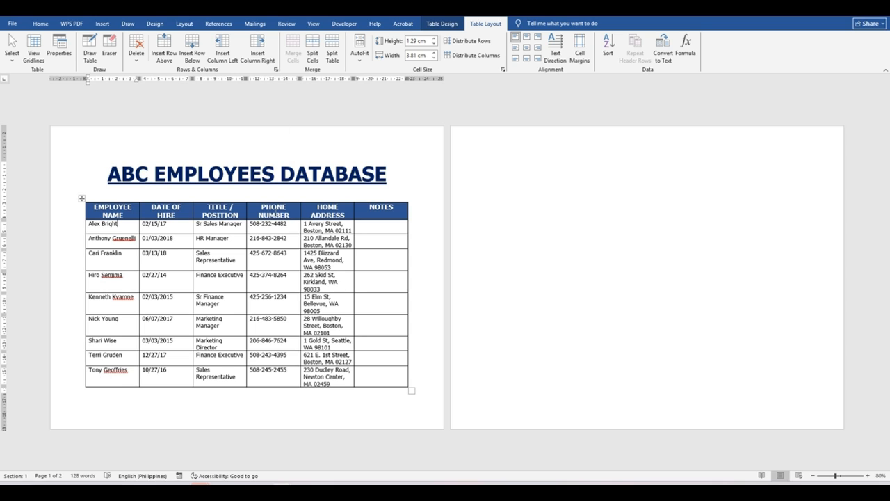
Set the paragraph spacing of the entire table to 4 pt before and 4 pt after.
{"action": "left_click", "coordinate": [82, 200]}
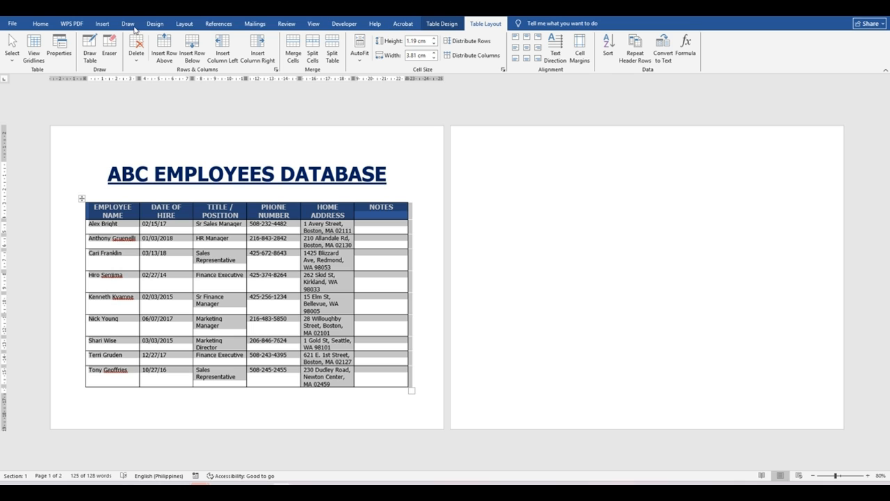
{"action": "left_click", "coordinate": [41, 25]}
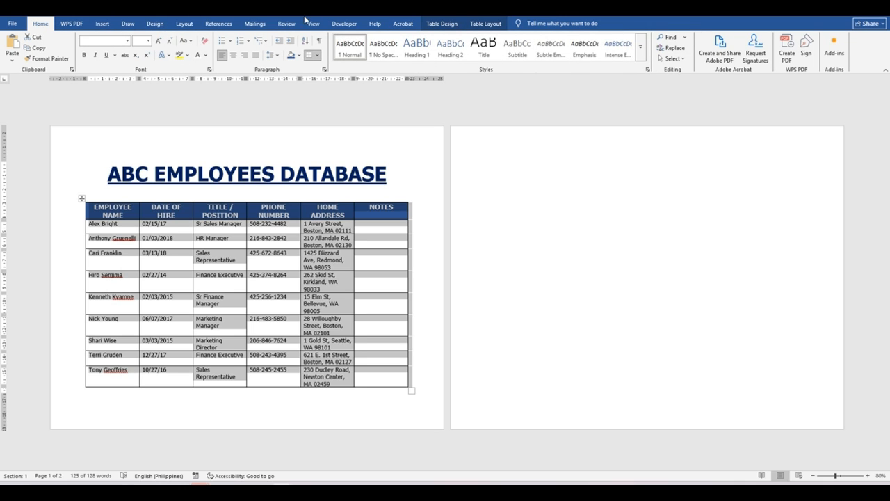
{"action": "left_click", "coordinate": [442, 24]}
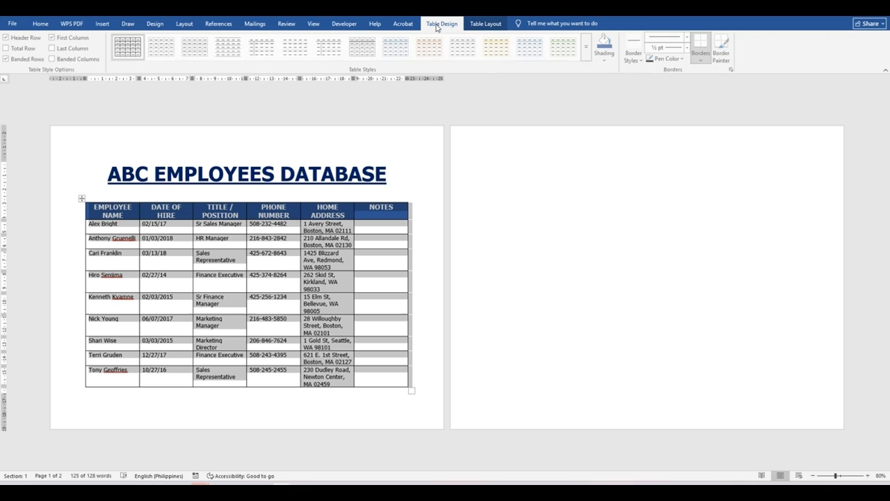
{"action": "left_click", "coordinate": [482, 26]}
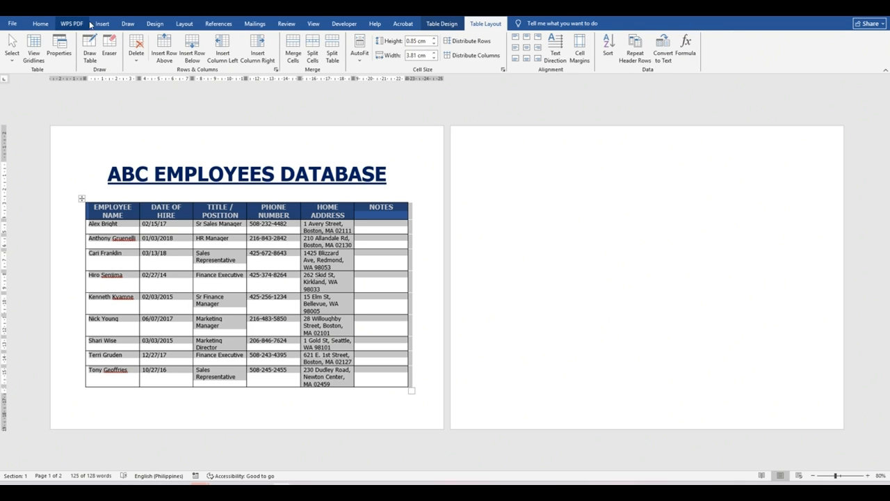
{"action": "left_click", "coordinate": [176, 26]}
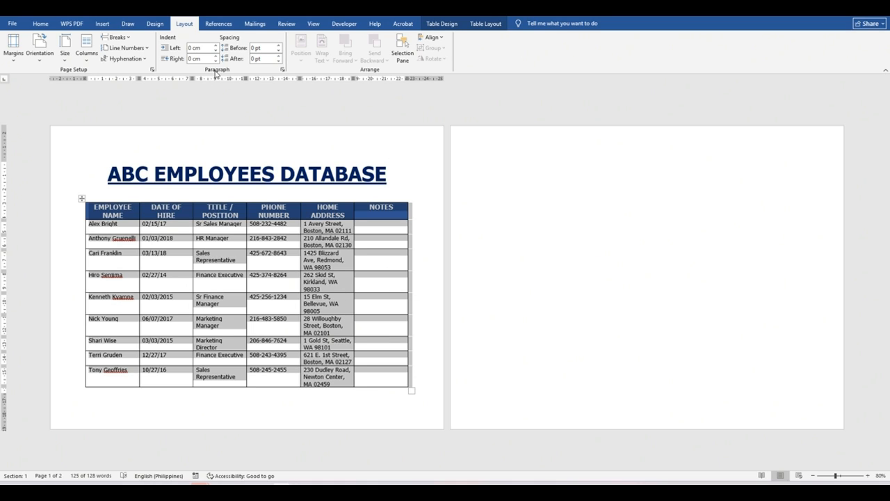
{"action": "left_click", "coordinate": [265, 48]}
{"action": "type", "text": "6"}
{"action": "key", "text": "Return"}
{"action": "left_click", "coordinate": [266, 61]}
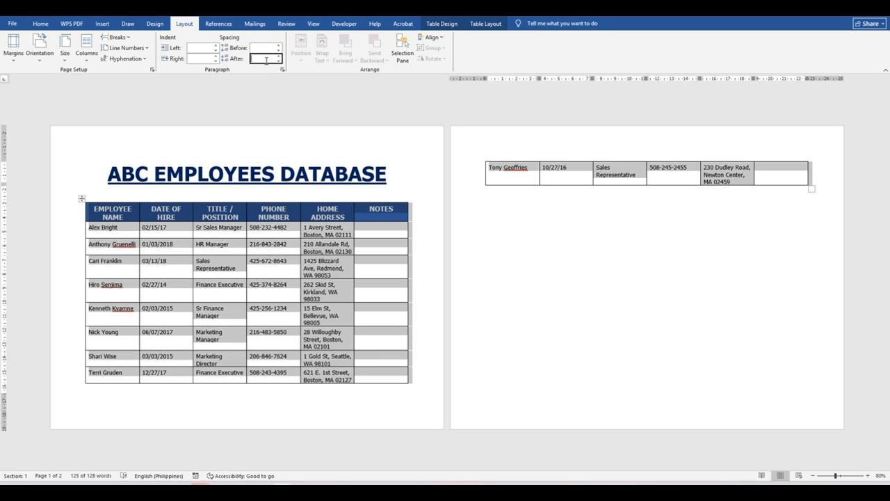
{"action": "type", "text": "4"}
{"action": "key", "text": "Return"}
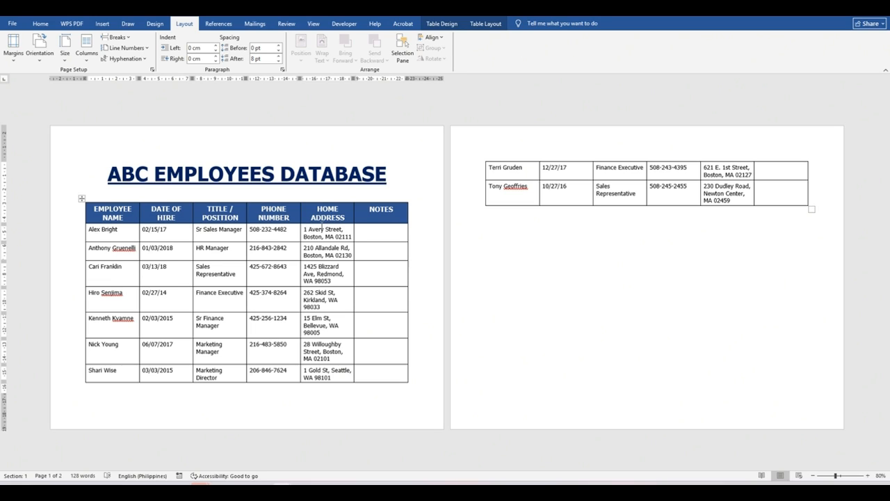
{"action": "left_click_drag", "start_coordinate": [305, 227], "coordinate": [349, 243]}
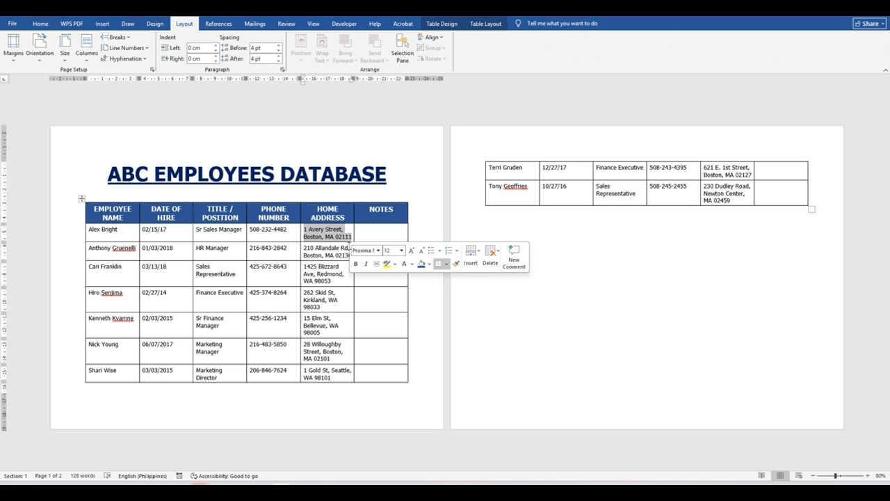
{"action": "left_click", "coordinate": [329, 255]}
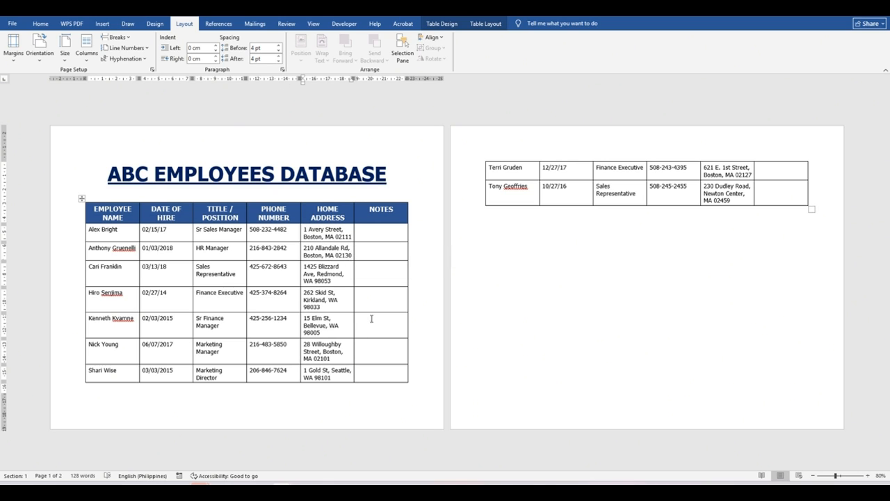
Convert the entire employee table to text, separating the columns with tabs.
{"action": "left_click", "coordinate": [82, 198]}
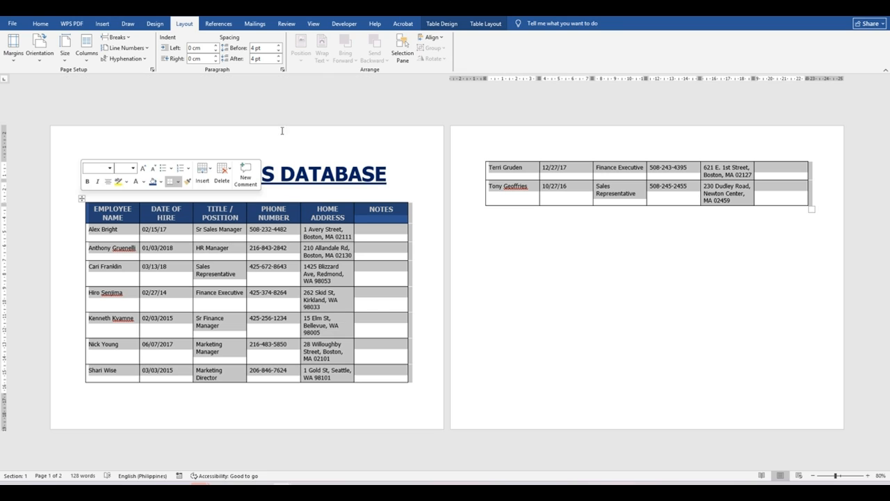
{"action": "left_click", "coordinate": [483, 25]}
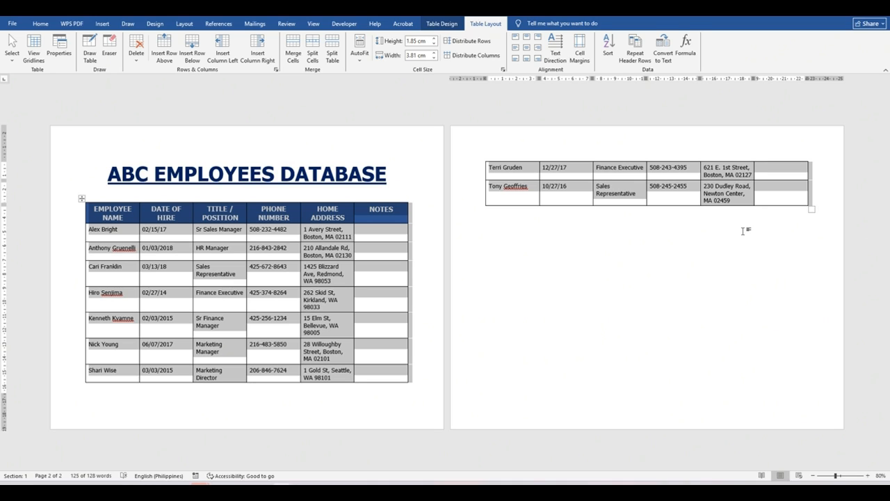
{"action": "left_click", "coordinate": [83, 199]}
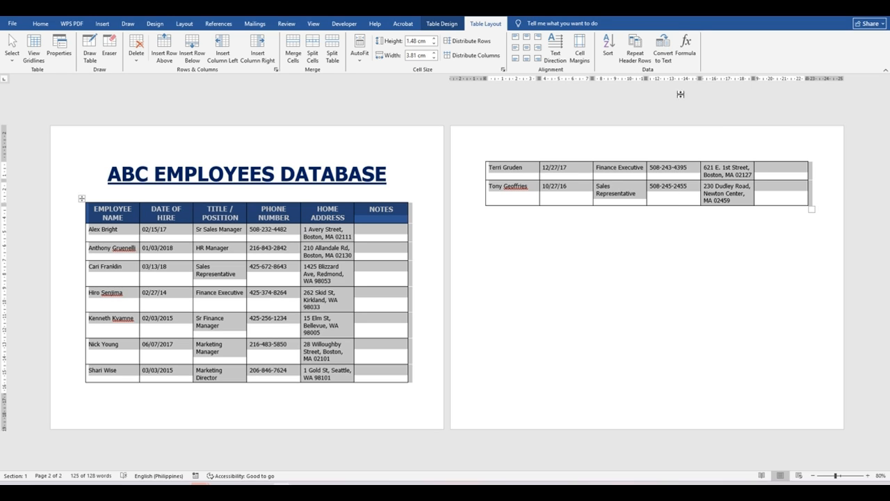
{"action": "left_click", "coordinate": [664, 58]}
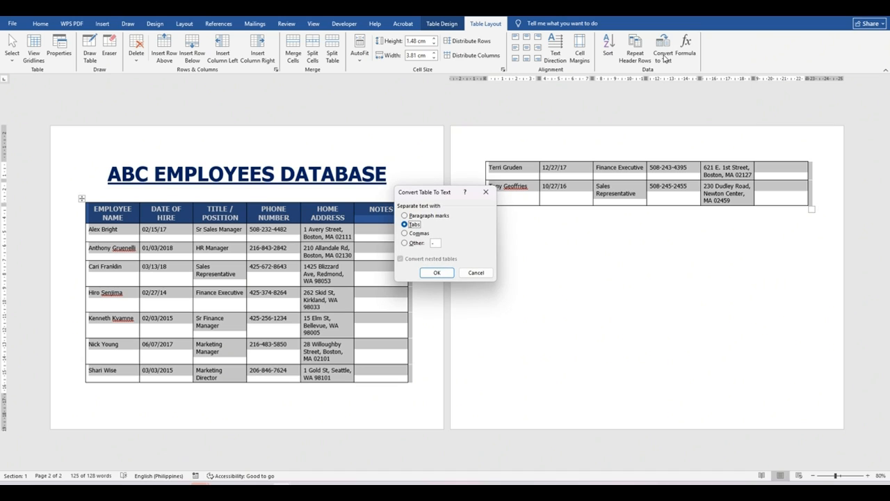
{"action": "left_click_drag", "start_coordinate": [441, 195], "coordinate": [647, 223]}
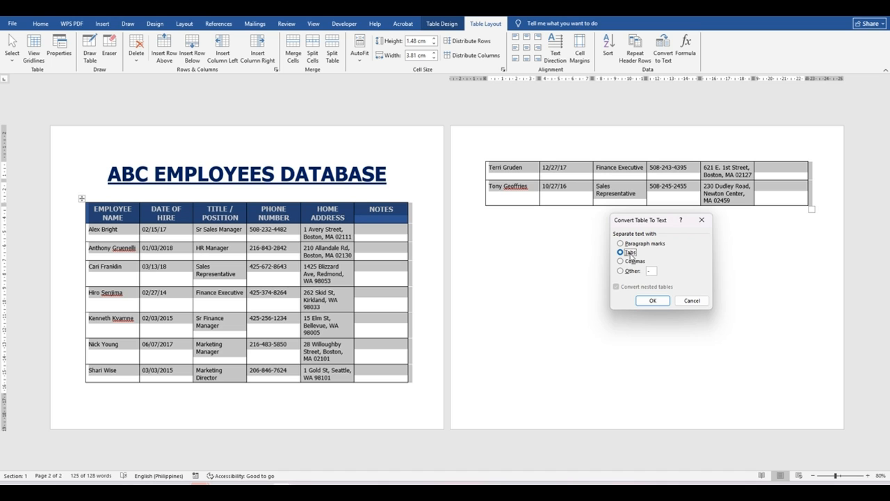
{"action": "left_click", "coordinate": [654, 301]}
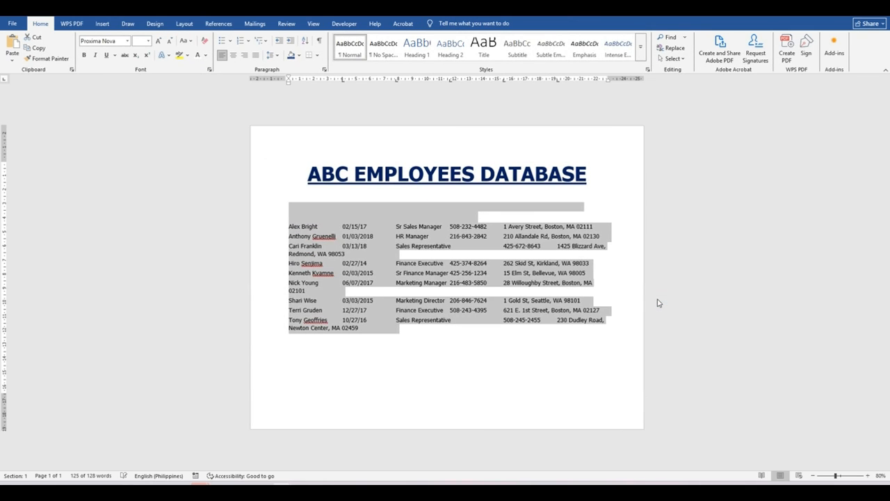
Undo the table-to-text conversion to restore the employee table, and clear the selection.
{"action": "left_click", "coordinate": [448, 361]}
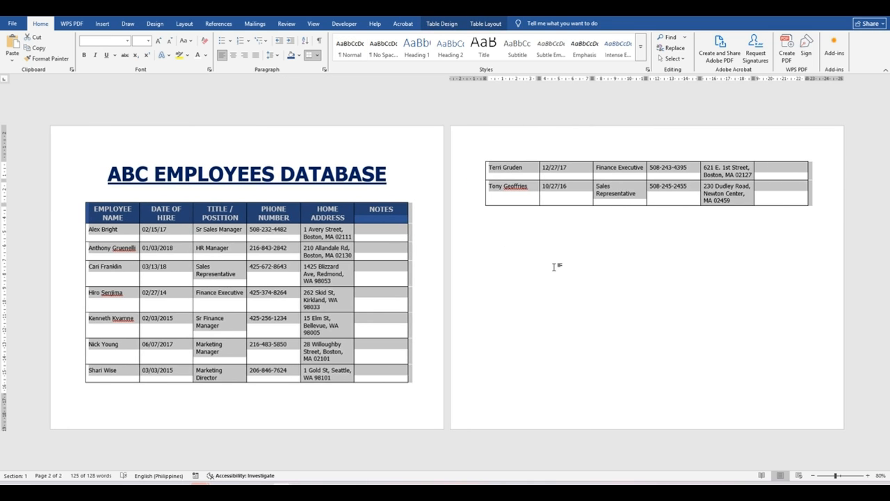
{"action": "left_click", "coordinate": [561, 260]}
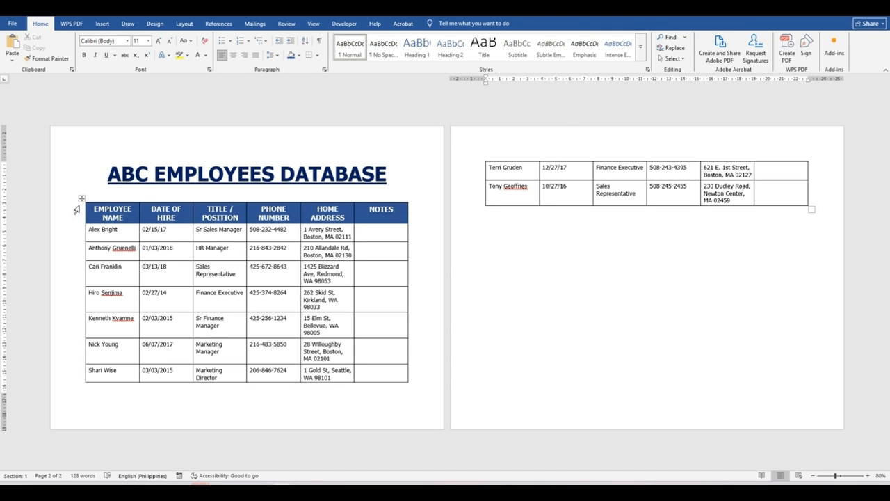
Center the text of the entire employee table both horizontally and vertically within its cells.
{"action": "left_click", "coordinate": [80, 200]}
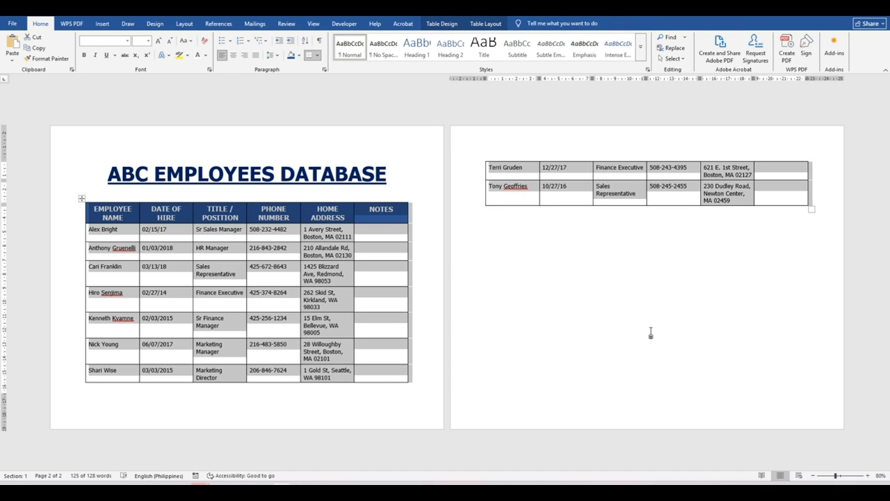
{"action": "left_click", "coordinate": [490, 25]}
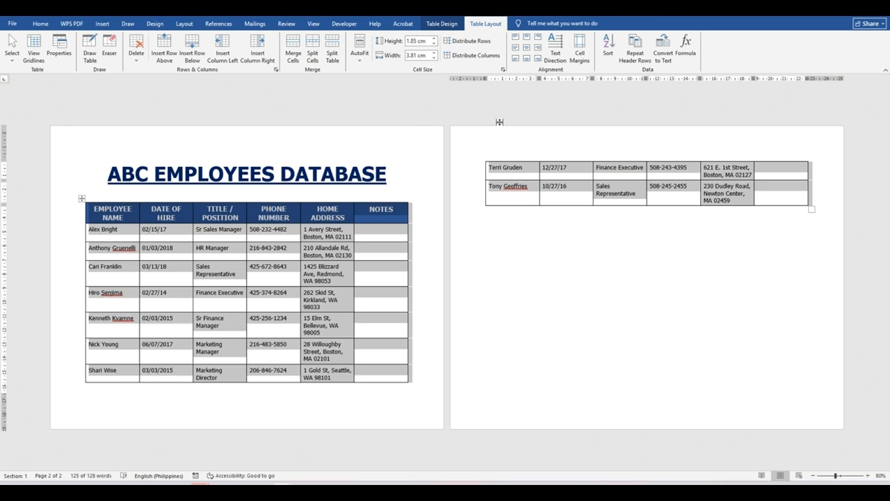
{"action": "left_click", "coordinate": [526, 52]}
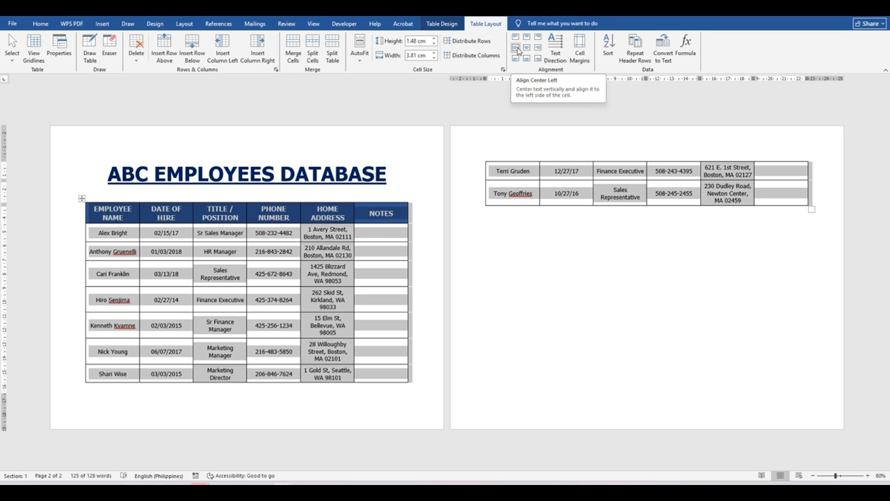
Try center-left and center-right alignment on the entire table, return it to centered alignment, and deselect the table.
{"action": "left_click", "coordinate": [516, 48]}
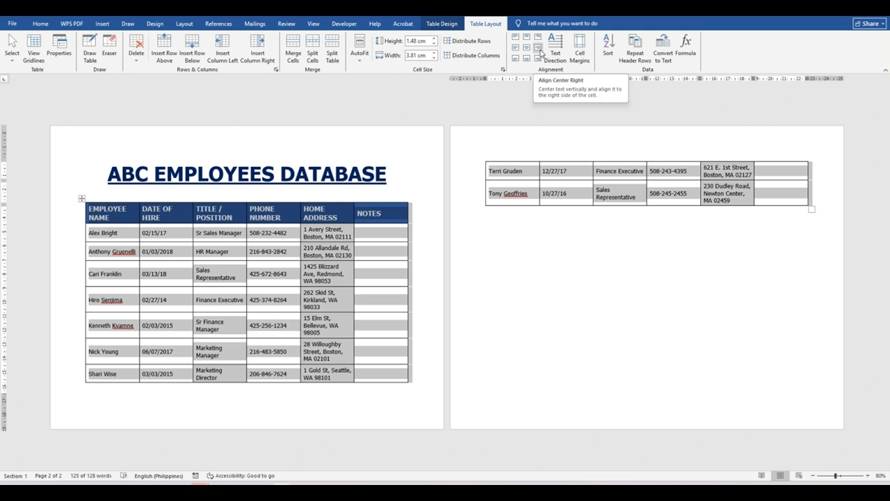
{"action": "left_click", "coordinate": [538, 49]}
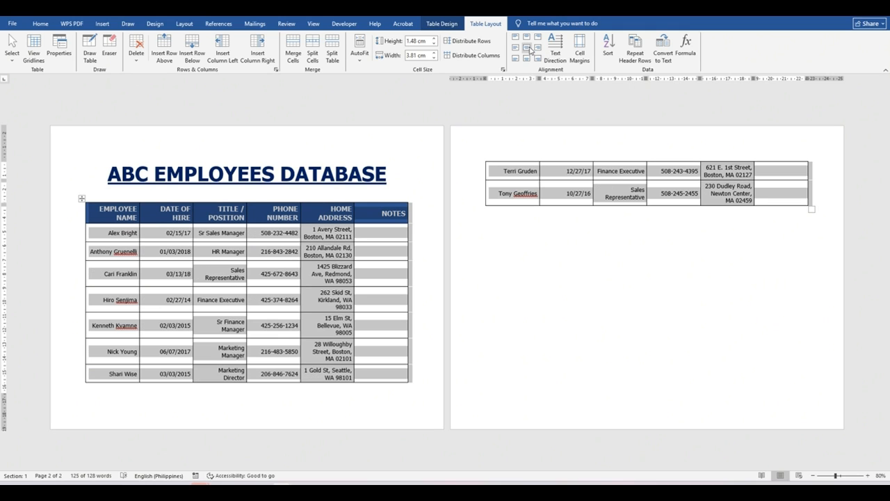
{"action": "left_click", "coordinate": [527, 48]}
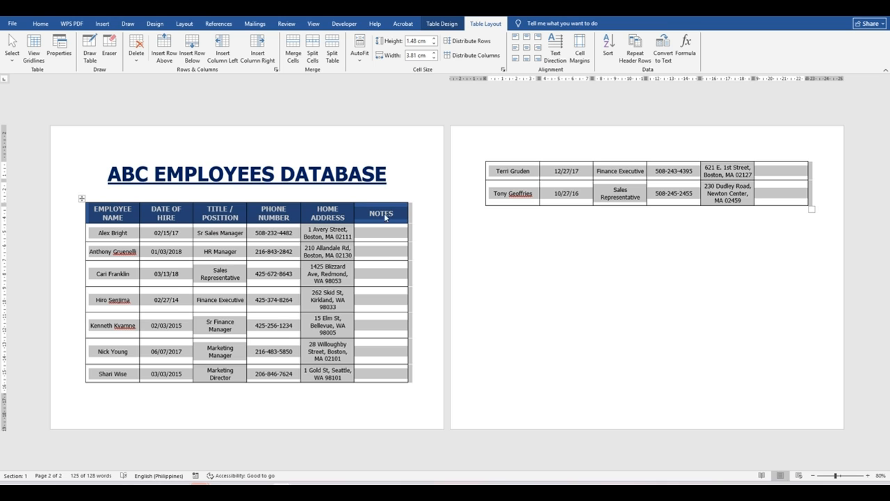
{"action": "left_click", "coordinate": [409, 171]}
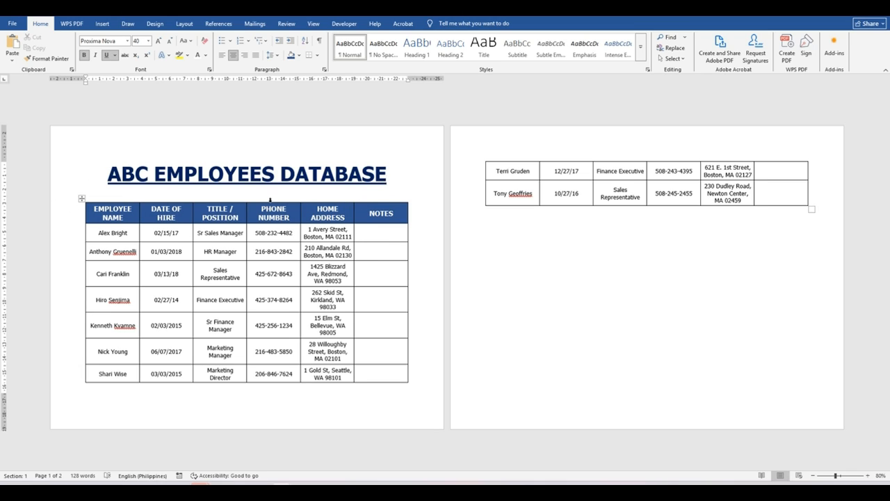
{"action": "left_click", "coordinate": [354, 212]}
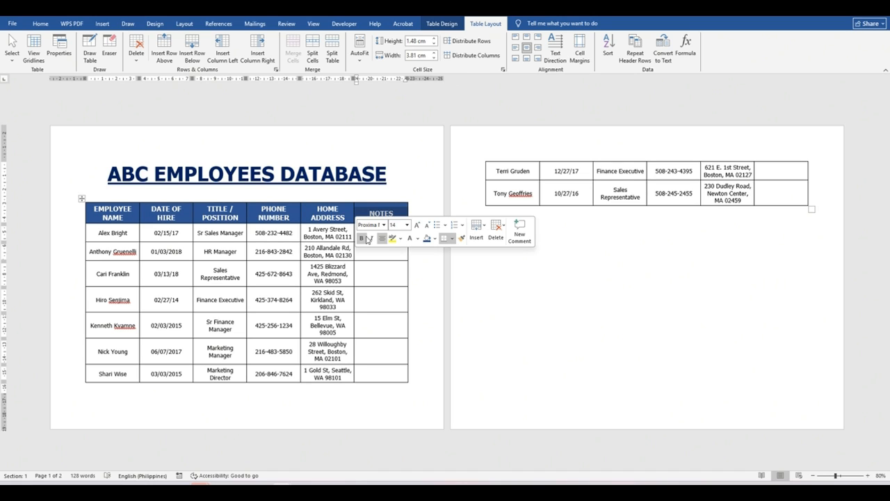
{"action": "left_click", "coordinate": [418, 173]}
{"action": "left_click", "coordinate": [94, 167]}
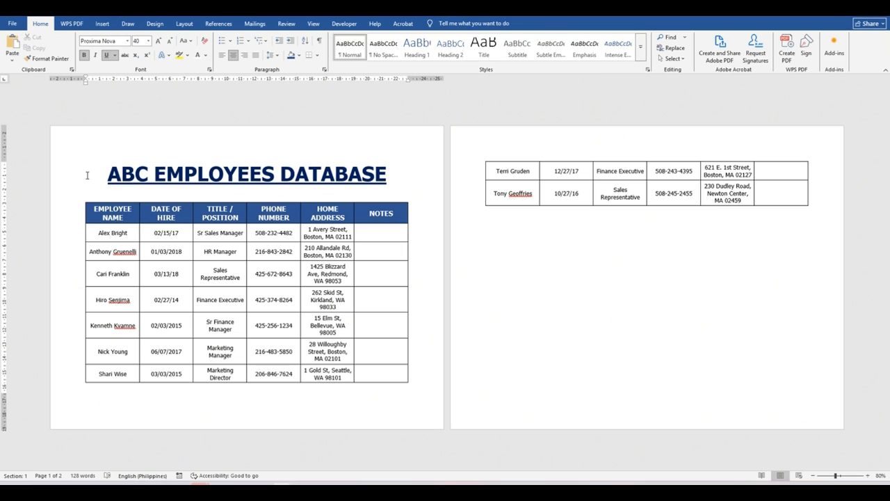
AutoFit the entire employee table to its contents, and deselect it.
{"action": "left_click", "coordinate": [82, 199]}
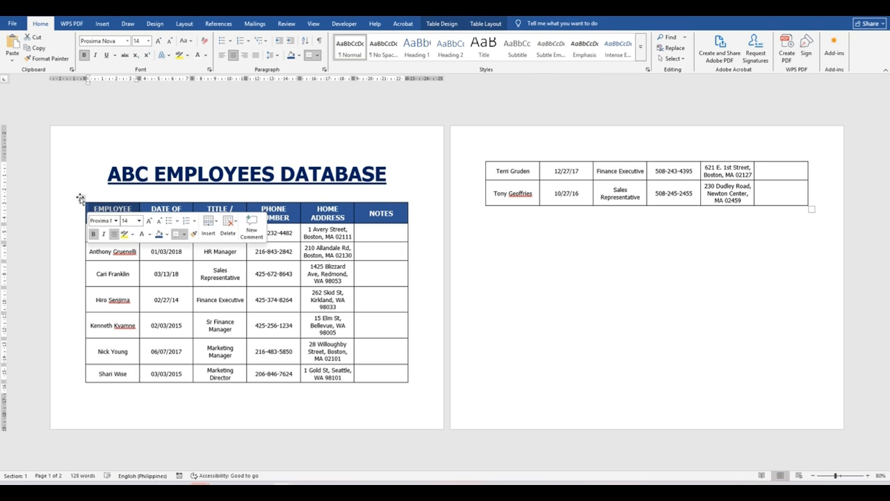
{"action": "left_click", "coordinate": [485, 24]}
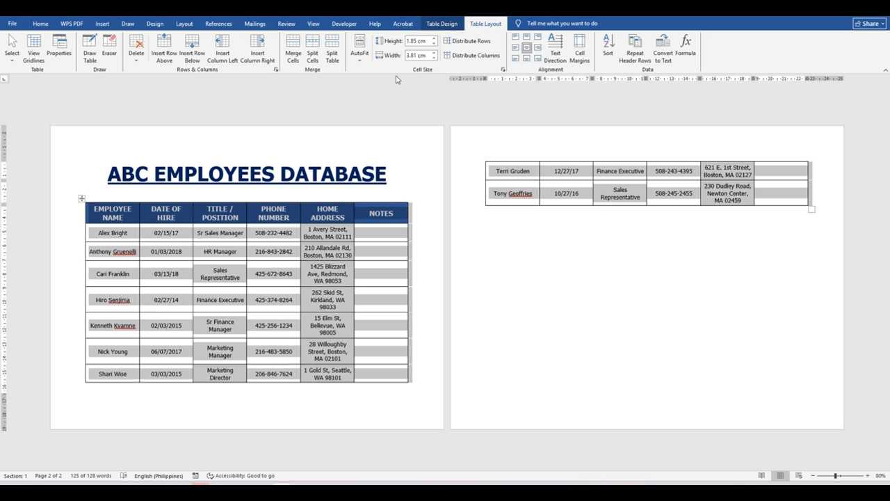
{"action": "left_click", "coordinate": [360, 46]}
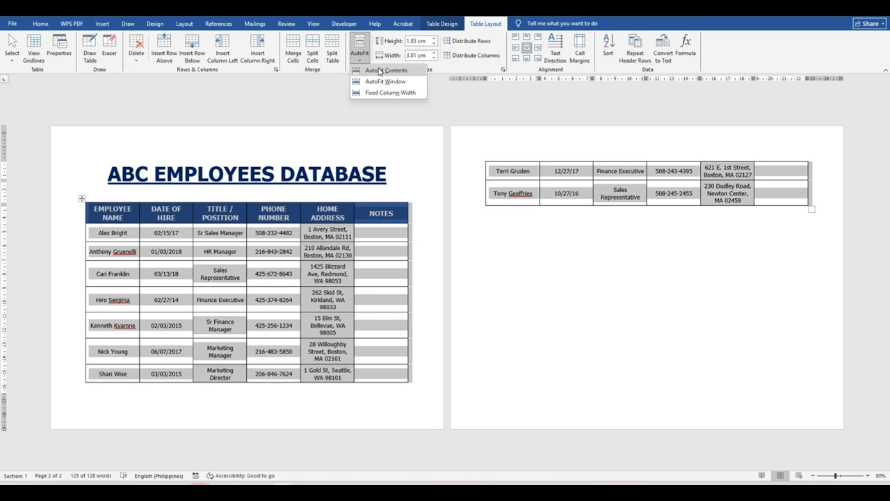
{"action": "left_click", "coordinate": [379, 71]}
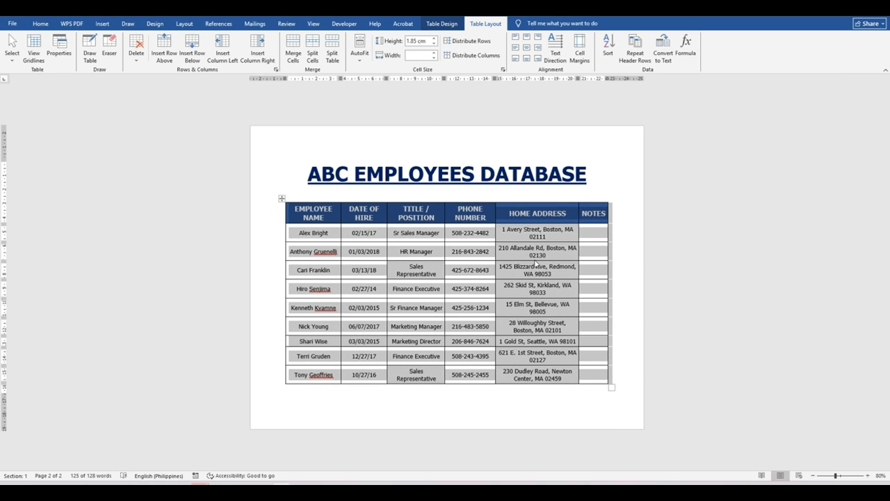
{"action": "left_click", "coordinate": [612, 175]}
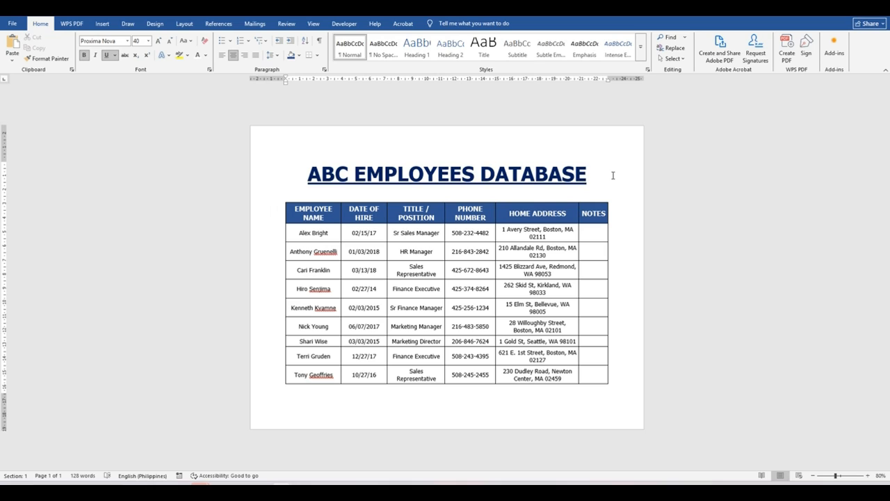
Reapply AutoFit Contents to the whole employee table, and deselect it.
{"action": "left_click", "coordinate": [285, 195]}
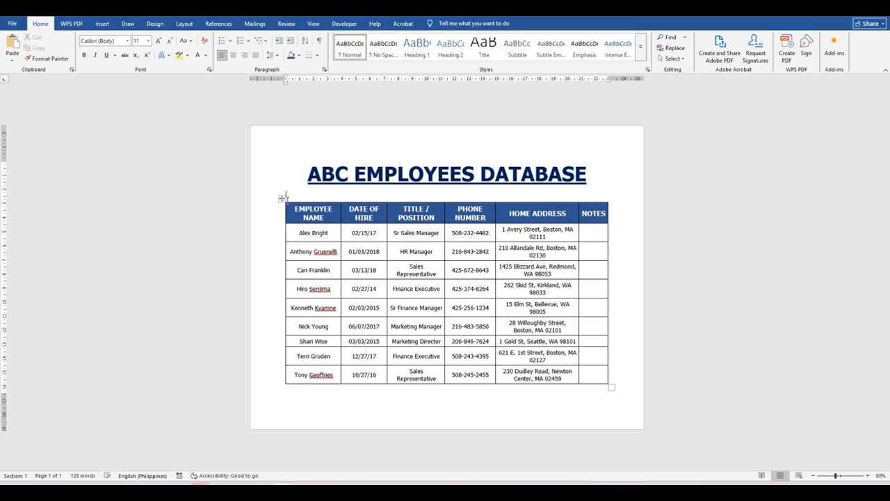
{"action": "left_click", "coordinate": [282, 198]}
{"action": "left_click", "coordinate": [486, 24]}
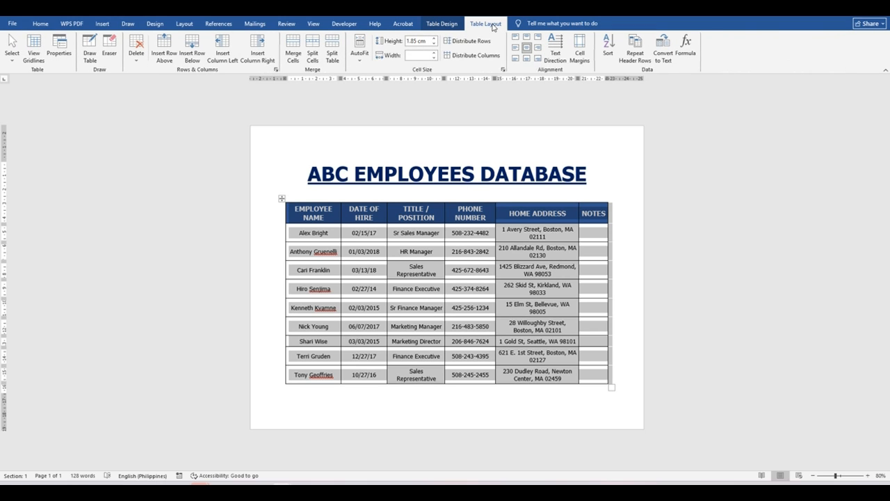
{"action": "left_click", "coordinate": [359, 56]}
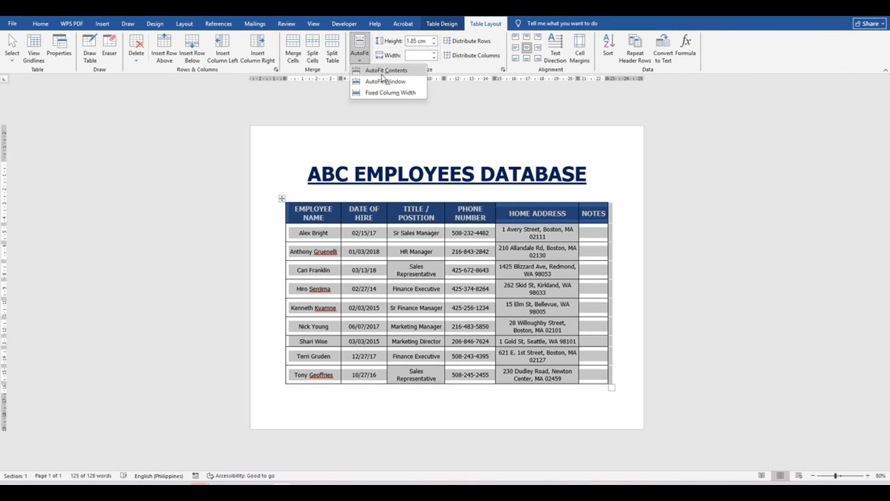
{"action": "left_click", "coordinate": [382, 74]}
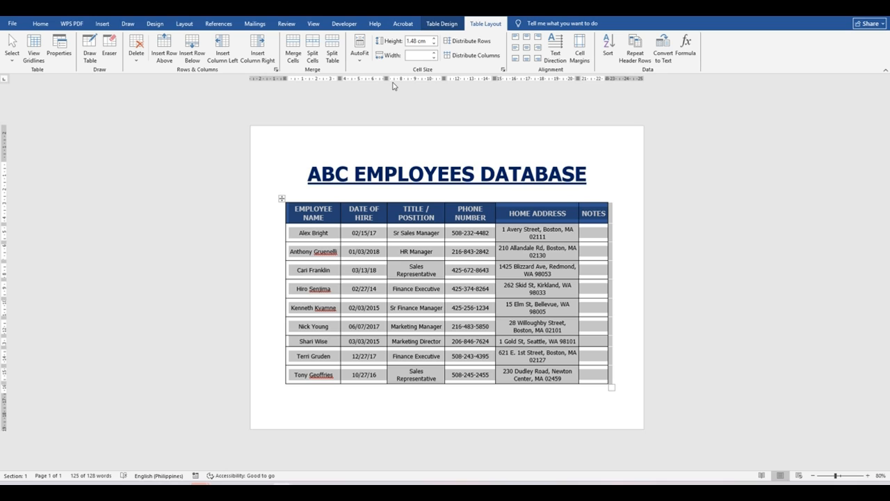
{"action": "left_click", "coordinate": [359, 57]}
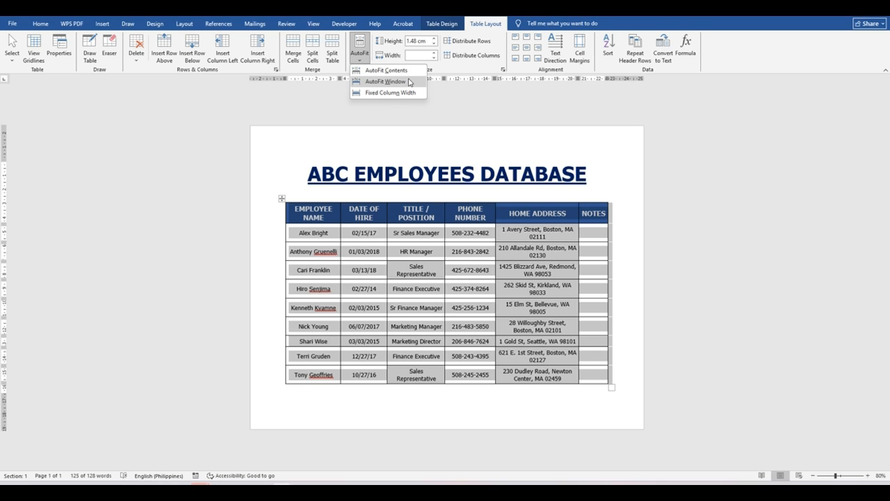
{"action": "left_click", "coordinate": [410, 72]}
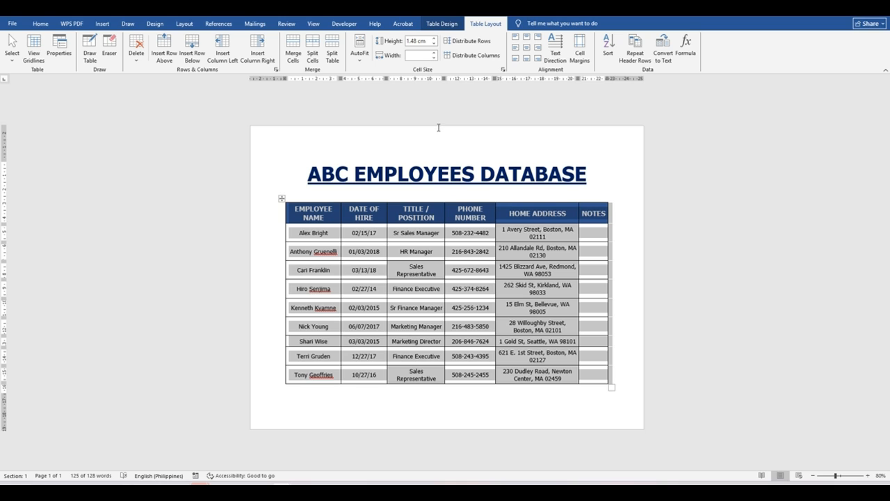
{"action": "left_click", "coordinate": [437, 174]}
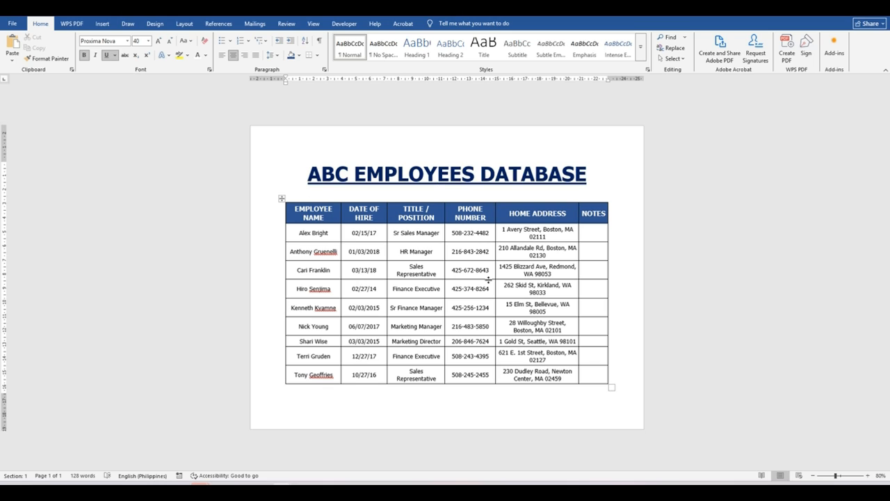
{"action": "left_click", "coordinate": [262, 147]}
{"action": "left_click", "coordinate": [269, 196]}
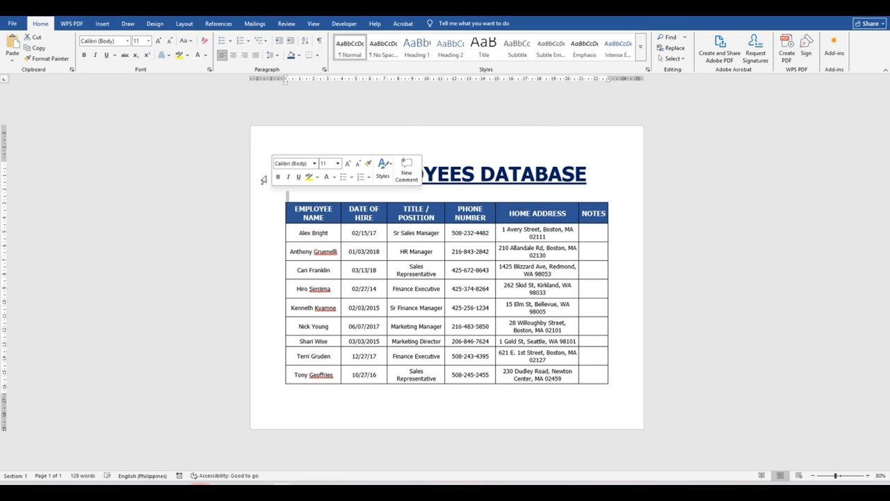
{"action": "left_click", "coordinate": [281, 199]}
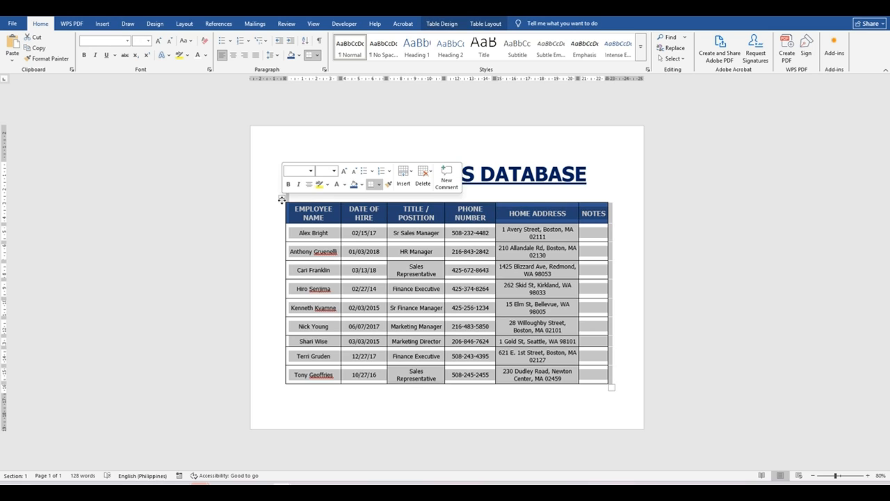
{"action": "left_click", "coordinate": [485, 23]}
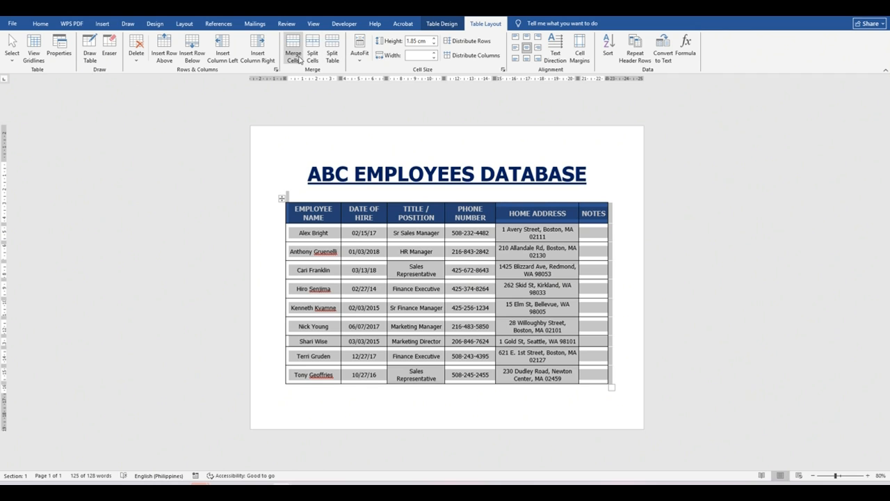
{"action": "left_click", "coordinate": [592, 231]}
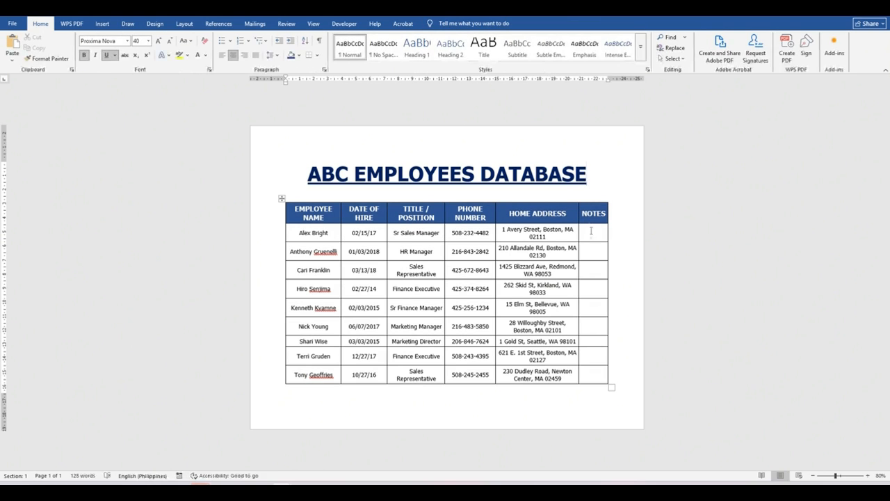
{"action": "left_click", "coordinate": [602, 217]}
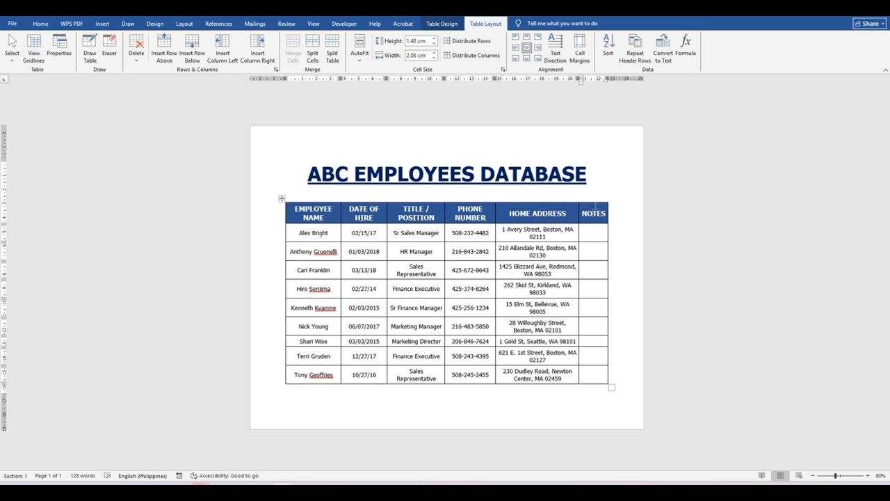
{"action": "left_click_drag", "start_coordinate": [587, 207], "coordinate": [597, 379]}
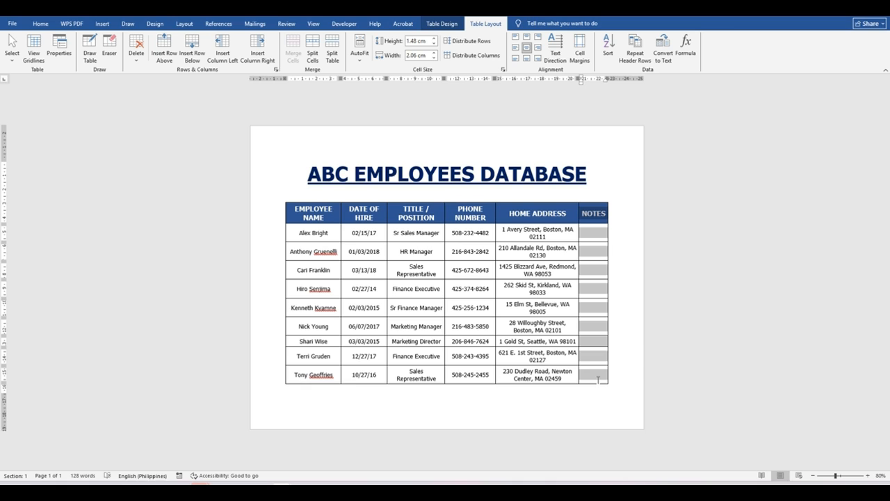
{"action": "right_click", "coordinate": [597, 342]}
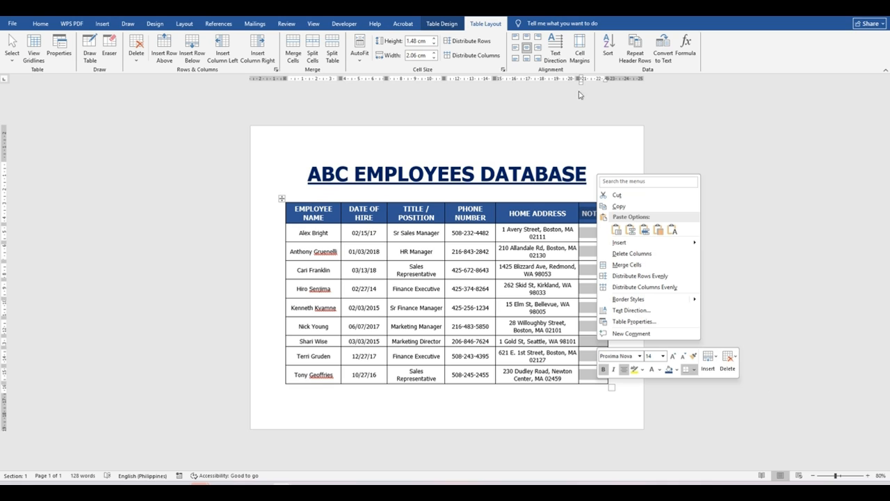
{"action": "left_click", "coordinate": [609, 206]}
{"action": "left_click", "coordinate": [611, 187]}
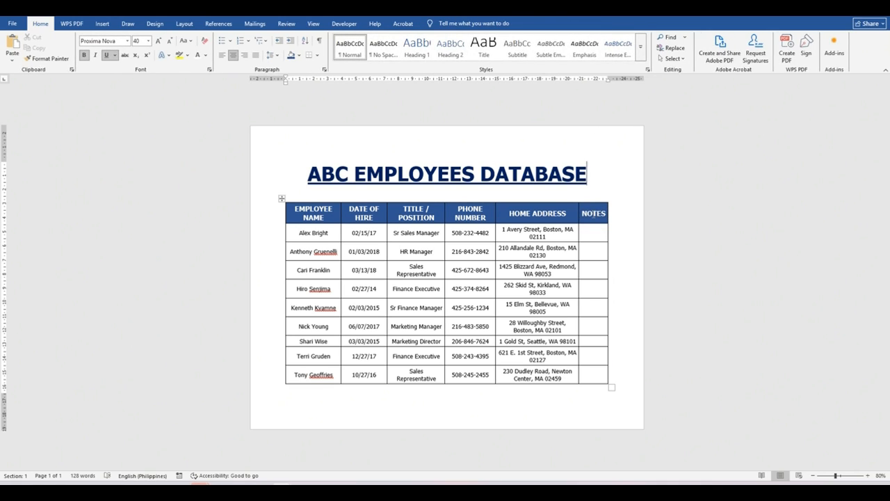
Delete the NOTES heading text and merge its header cell with the HOME ADDRESS header cell.
{"action": "double_click", "coordinate": [593, 216]}
{"action": "key", "text": "BackSpace"}
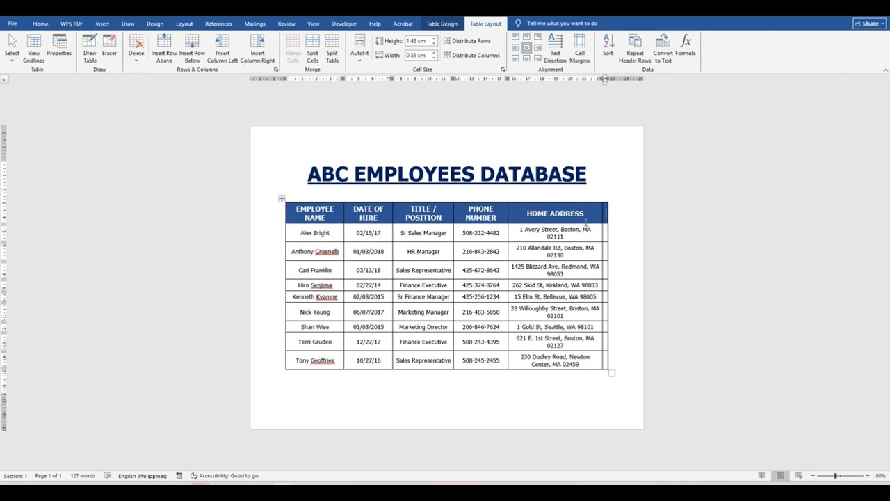
{"action": "left_click_drag", "start_coordinate": [578, 218], "coordinate": [605, 216]}
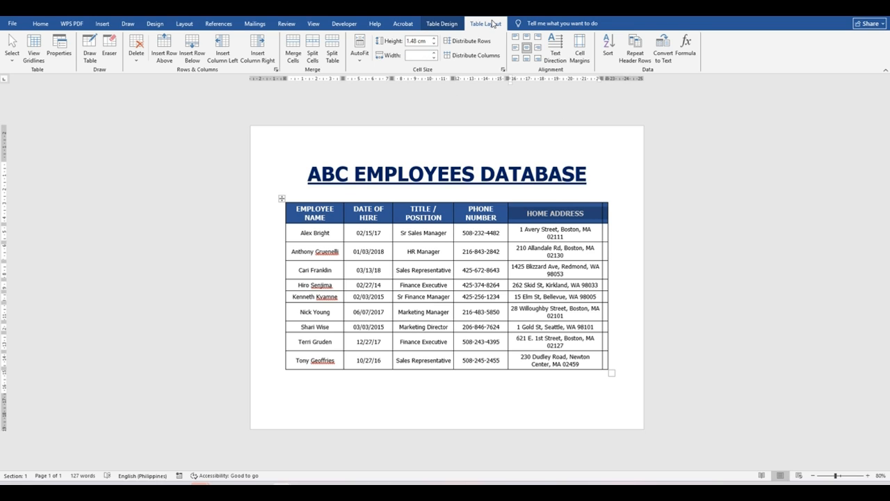
{"action": "left_click", "coordinate": [294, 57]}
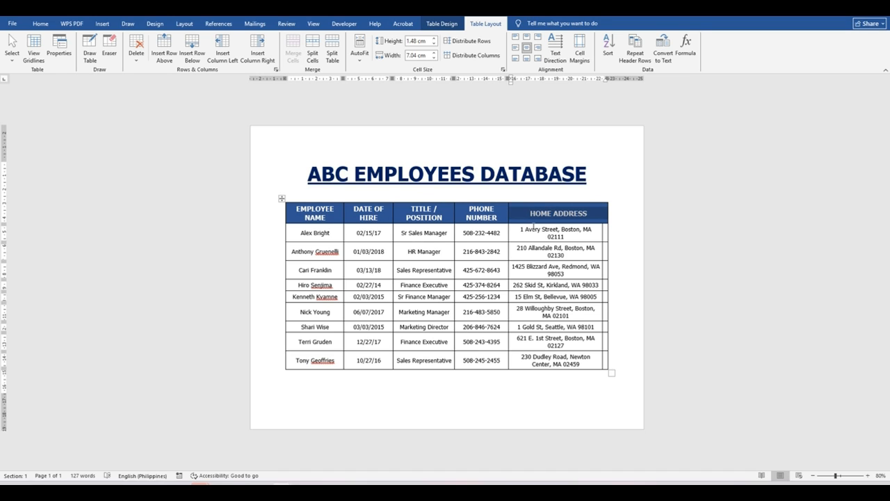
Merge the home address cell with the adjacent empty cell in each of the first three employee rows.
{"action": "left_click_drag", "start_coordinate": [566, 240], "coordinate": [610, 236]}
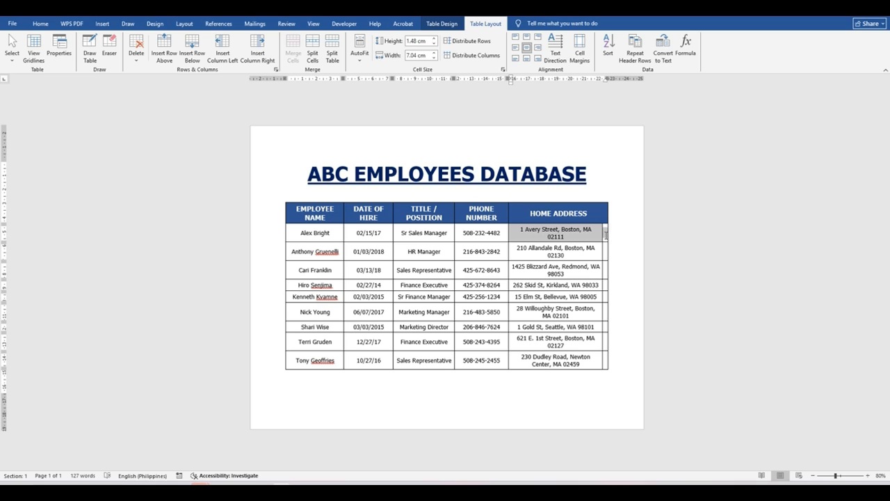
{"action": "left_click", "coordinate": [294, 57]}
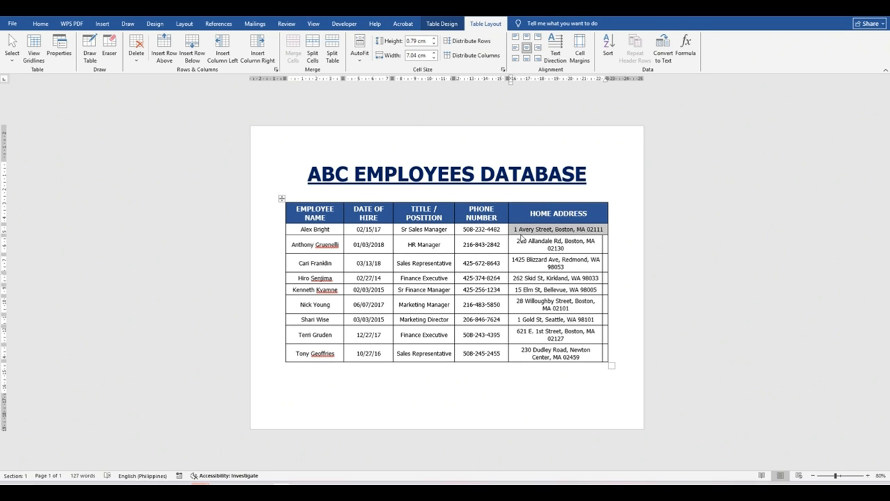
{"action": "left_click_drag", "start_coordinate": [517, 240], "coordinate": [605, 247]}
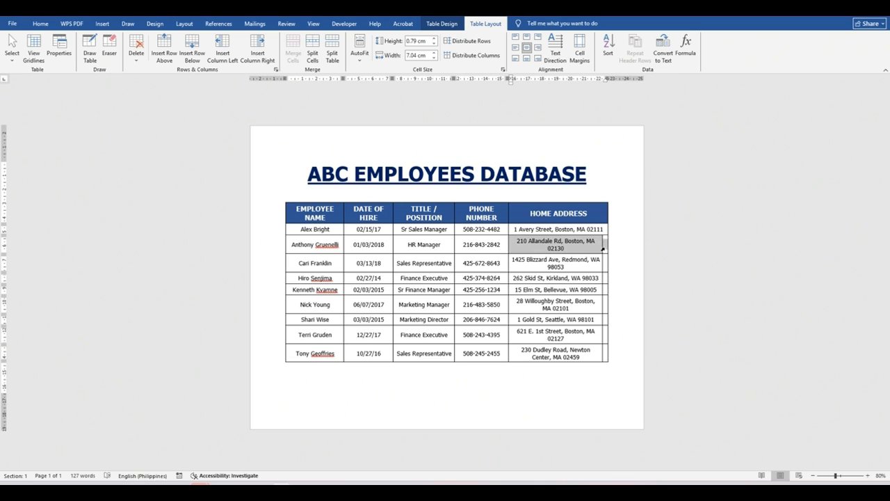
{"action": "left_click", "coordinate": [291, 61]}
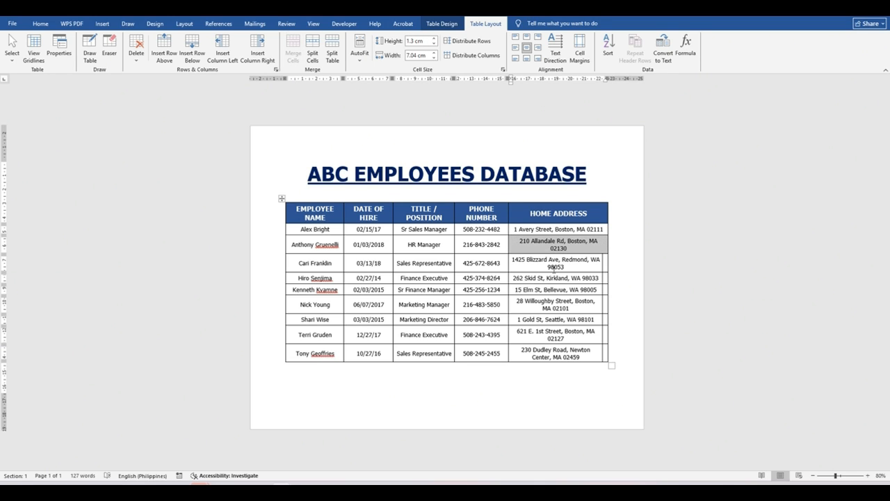
{"action": "left_click_drag", "start_coordinate": [513, 259], "coordinate": [608, 262]}
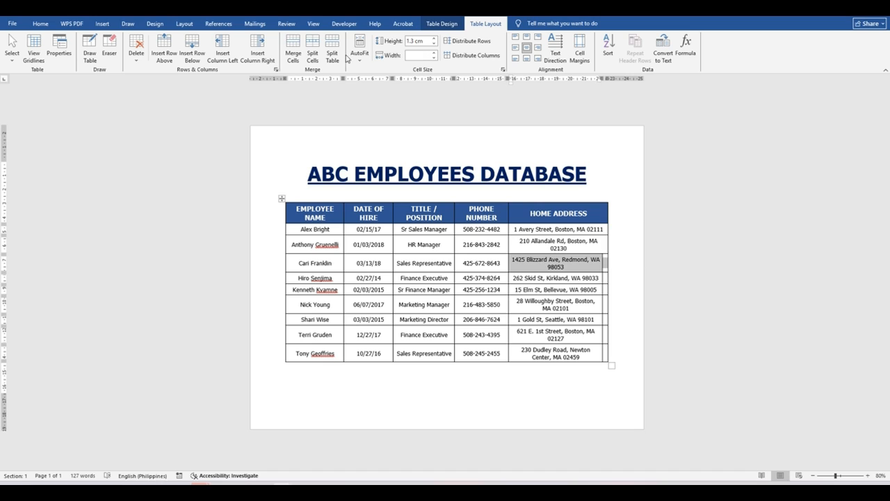
{"action": "left_click", "coordinate": [292, 53]}
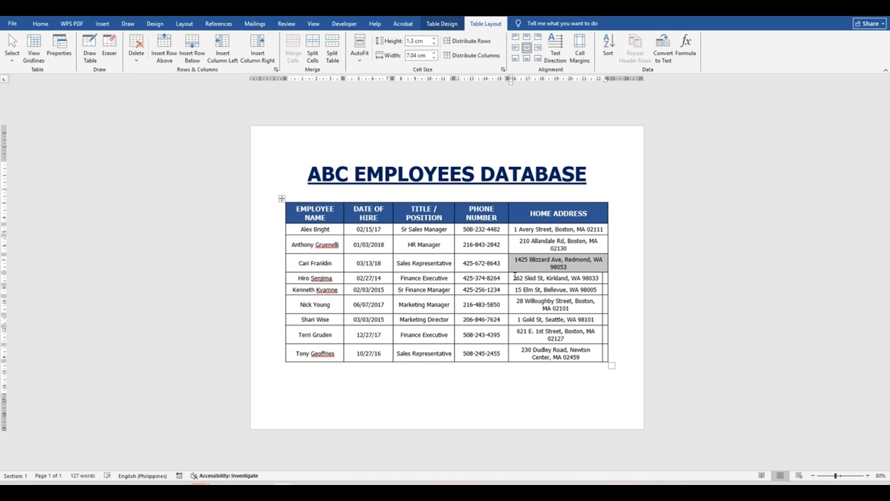
Merge the home address and adjacent empty cells in each of the fourth, fifth and sixth employee rows.
{"action": "left_click_drag", "start_coordinate": [513, 277], "coordinate": [606, 278]}
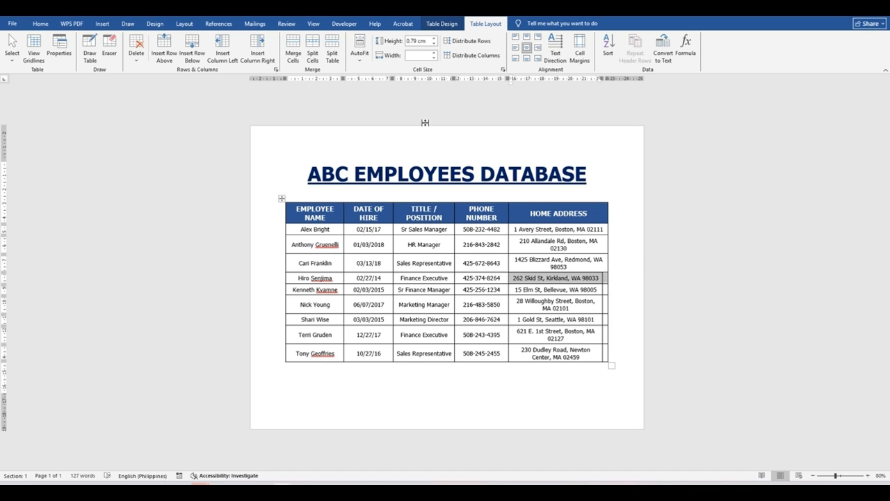
{"action": "left_click", "coordinate": [292, 53]}
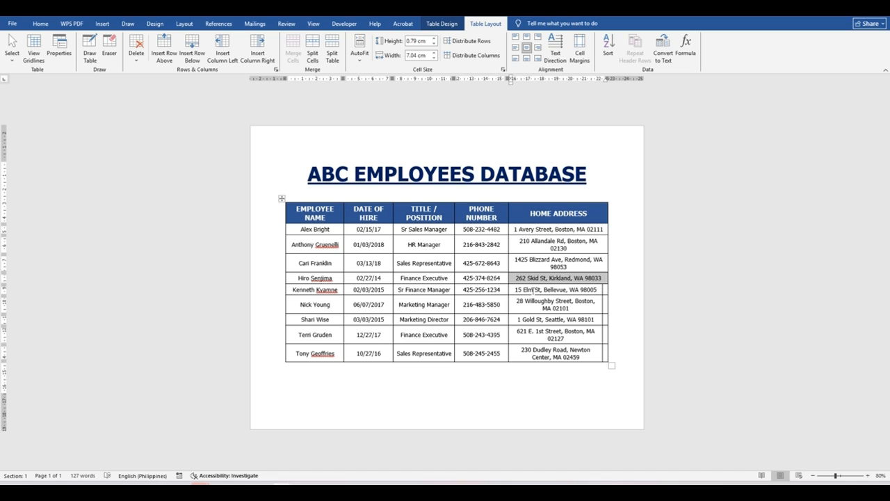
{"action": "left_click_drag", "start_coordinate": [516, 288], "coordinate": [607, 289]}
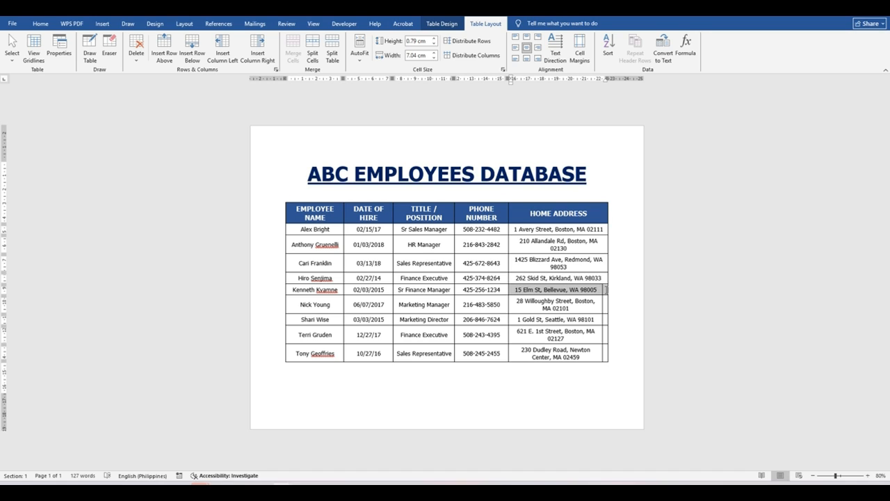
{"action": "left_click", "coordinate": [293, 60]}
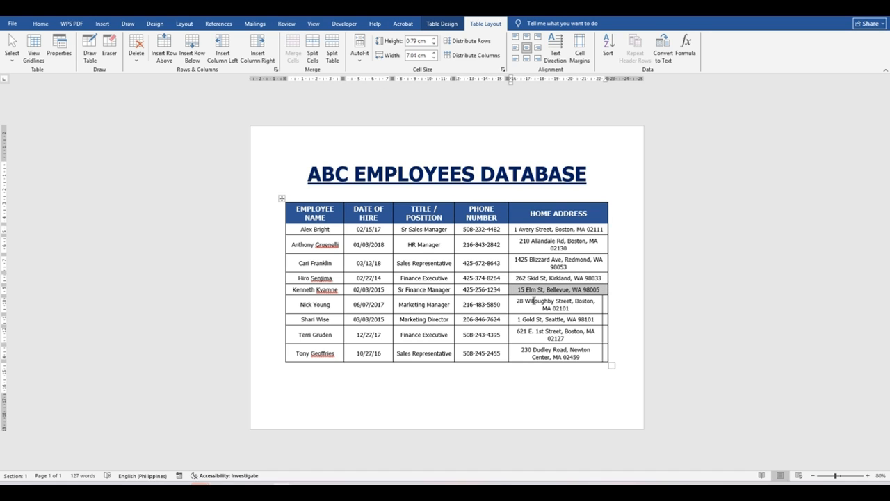
{"action": "left_click_drag", "start_coordinate": [516, 300], "coordinate": [607, 304]}
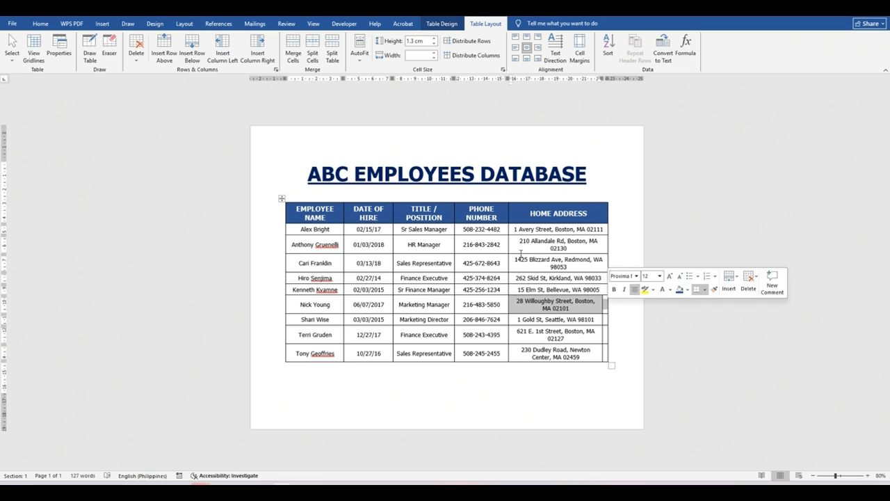
{"action": "left_click", "coordinate": [293, 55]}
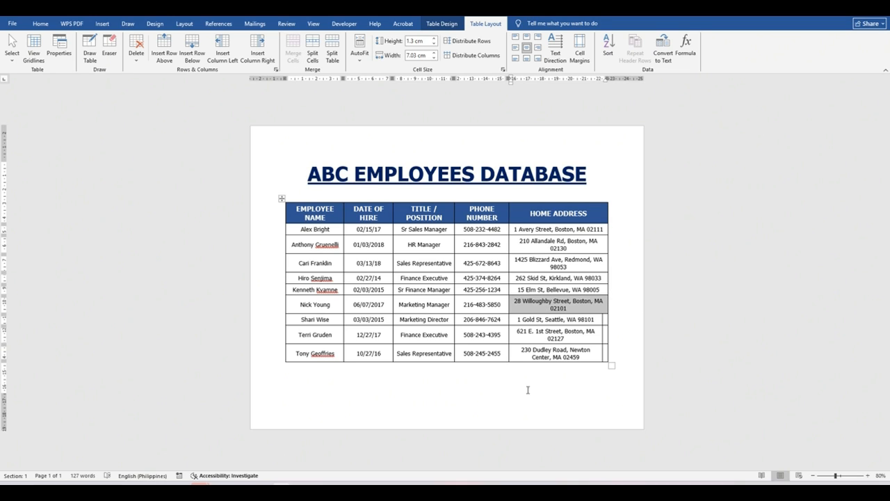
Merge the home address and adjacent empty cells in each of the last three employee rows, and deselect the table.
{"action": "left_click_drag", "start_coordinate": [516, 319], "coordinate": [605, 321]}
{"action": "left_click", "coordinate": [293, 55]}
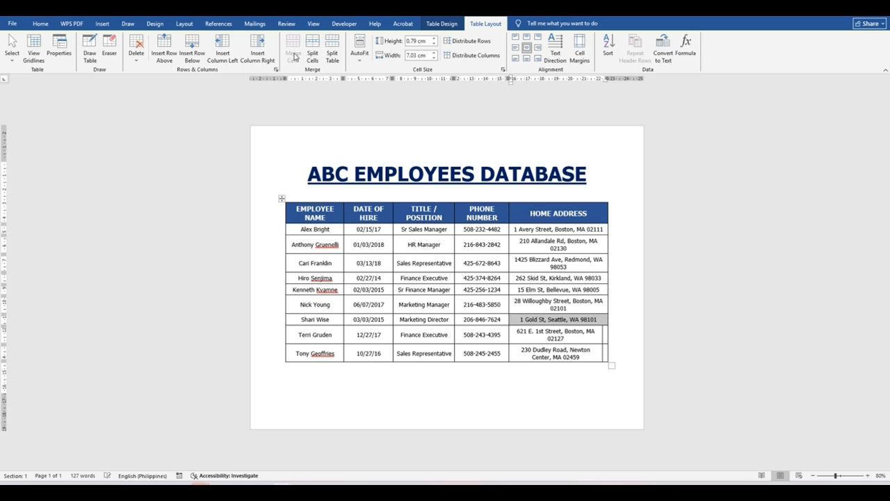
{"action": "left_click_drag", "start_coordinate": [516, 332], "coordinate": [605, 335]}
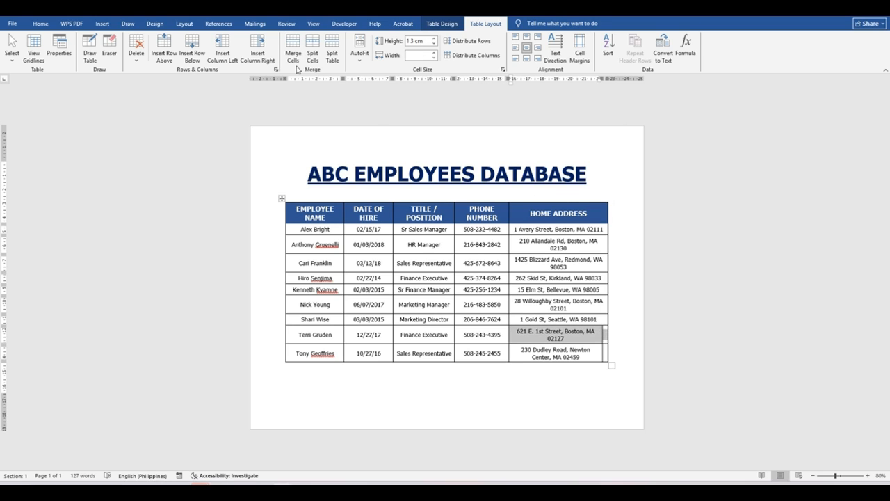
{"action": "left_click_drag", "start_coordinate": [520, 348], "coordinate": [606, 355]}
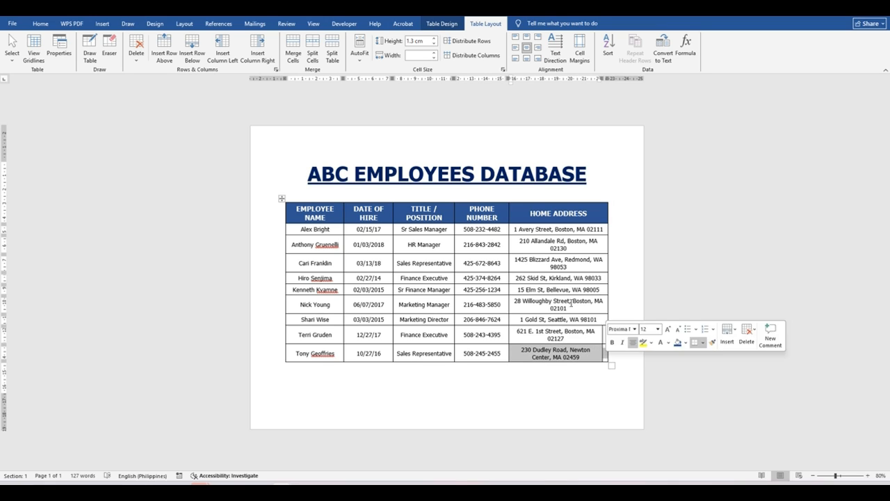
{"action": "left_click", "coordinate": [292, 55]}
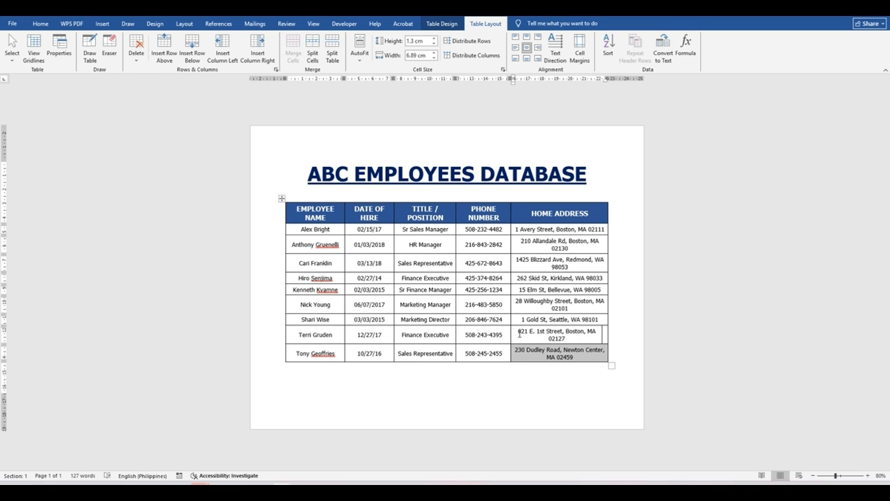
{"action": "left_click_drag", "start_coordinate": [518, 334], "coordinate": [606, 337]}
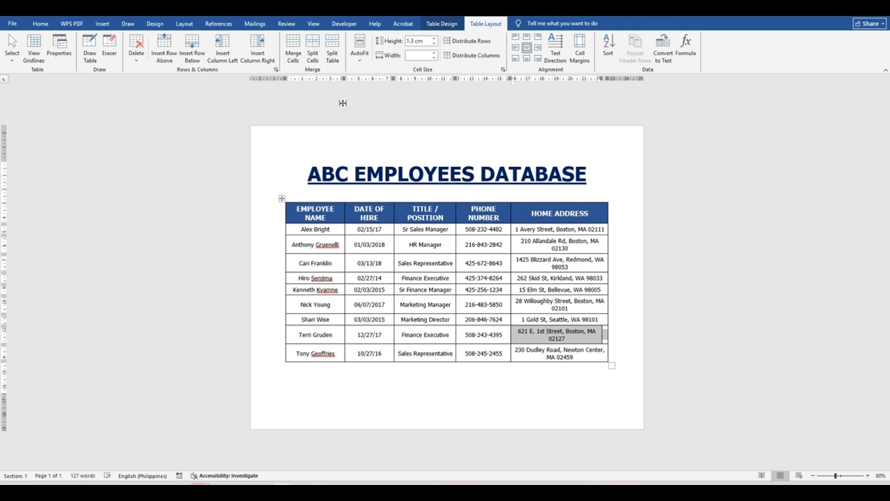
{"action": "left_click", "coordinate": [293, 54]}
{"action": "left_click", "coordinate": [581, 398]}
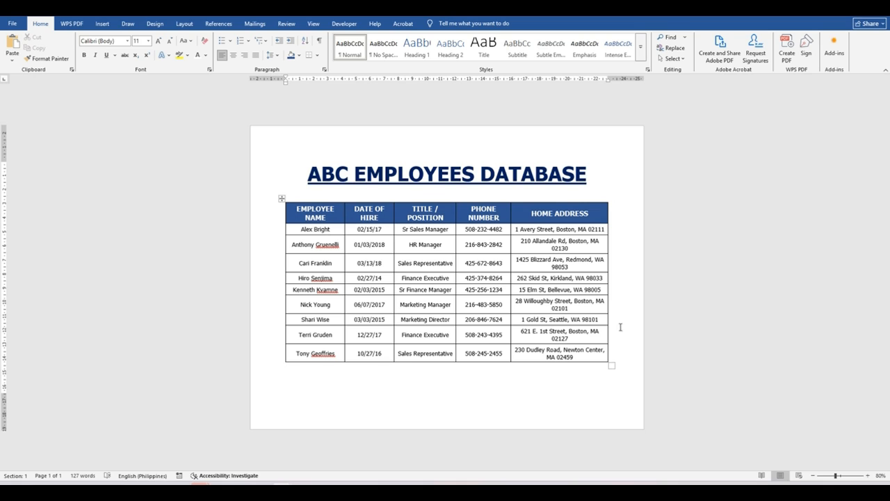
Examine the table, row, column, cell and alt text settings in the whole employee table's properties.
{"action": "left_click", "coordinate": [282, 198]}
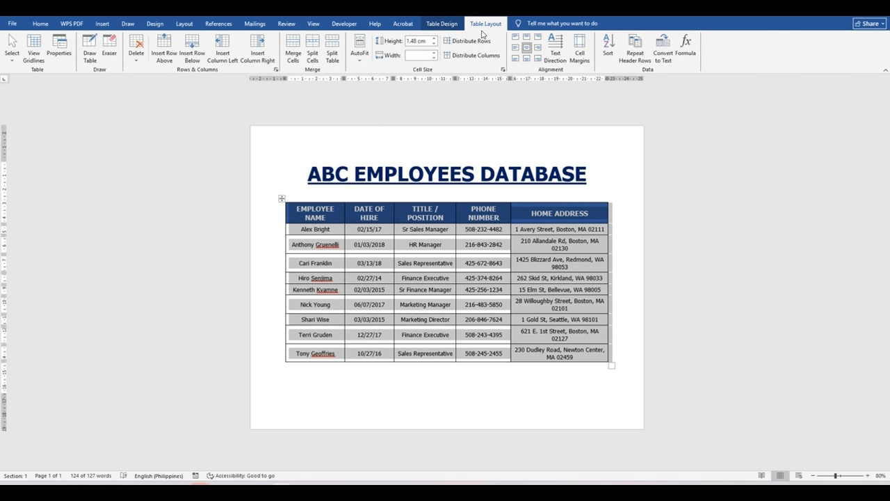
{"action": "left_click", "coordinate": [59, 54]}
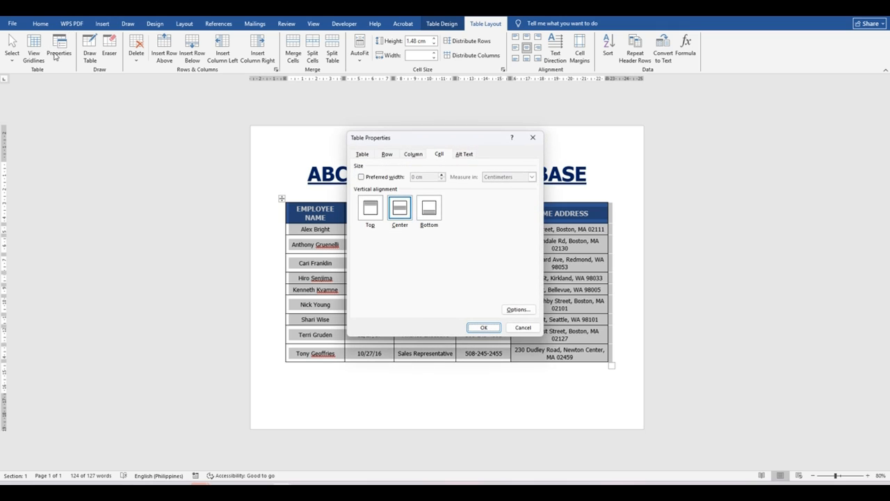
{"action": "left_click_drag", "start_coordinate": [436, 146], "coordinate": [733, 123]}
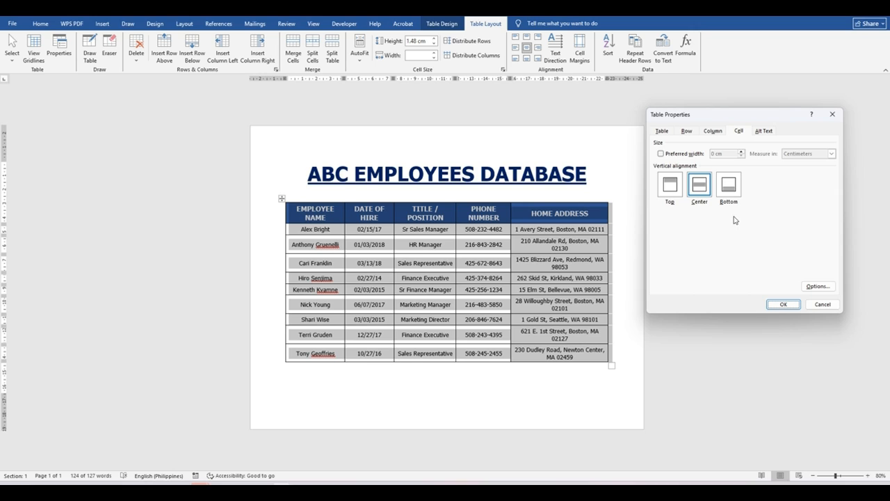
{"action": "left_click", "coordinate": [664, 130]}
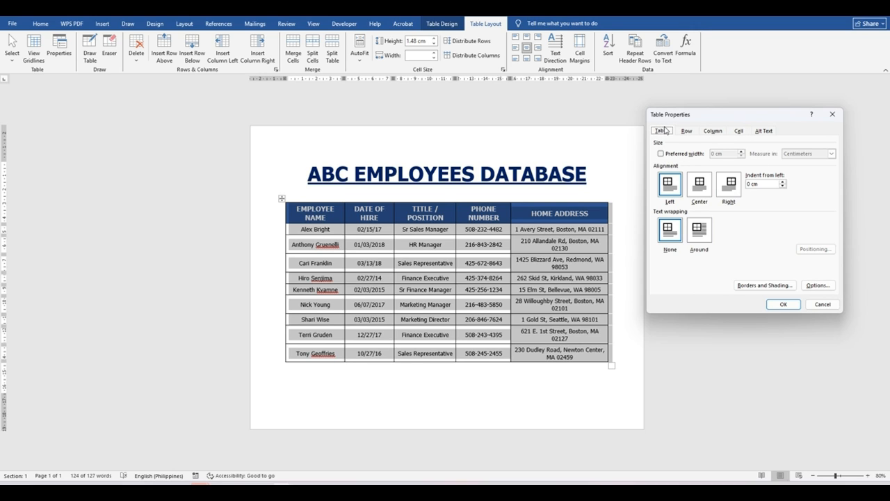
{"action": "left_click", "coordinate": [691, 132]}
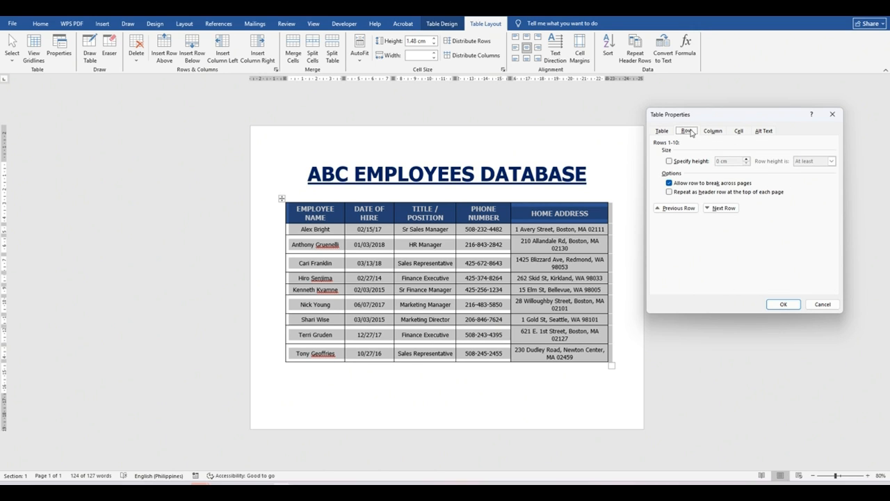
{"action": "left_click", "coordinate": [712, 133]}
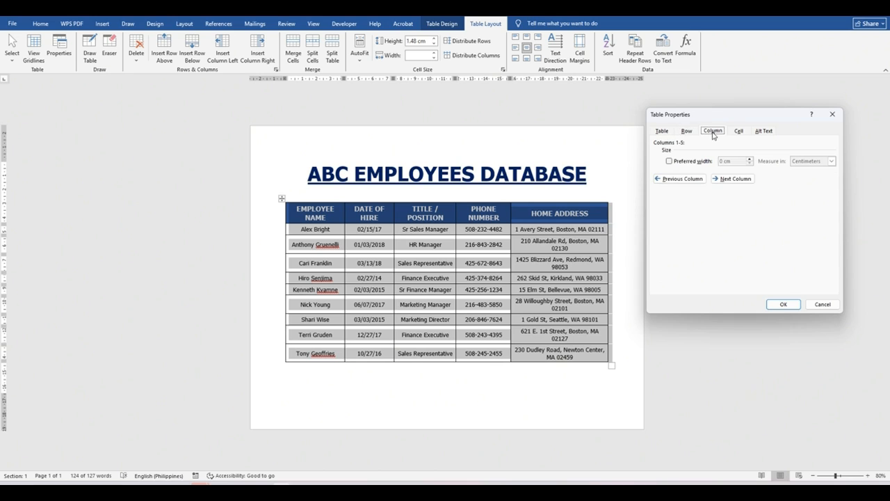
{"action": "left_click", "coordinate": [741, 132]}
{"action": "left_click", "coordinate": [764, 132]}
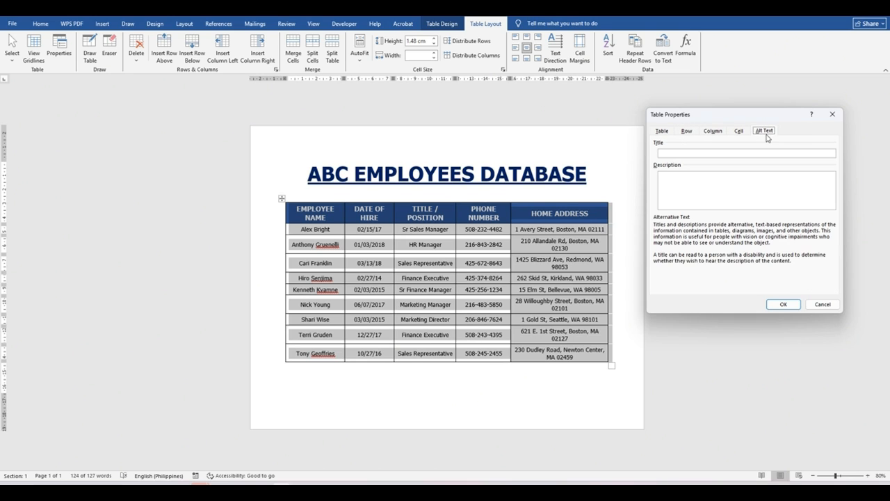
{"action": "left_click", "coordinate": [740, 132]}
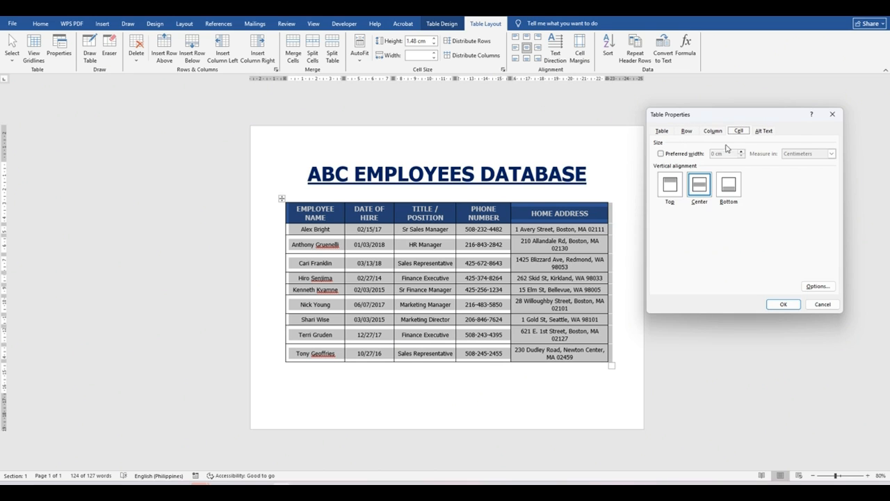
Try top and bottom vertical cell alignment in the table properties, cancel the changes, and deselect the table.
{"action": "left_click", "coordinate": [702, 189]}
{"action": "left_click", "coordinate": [672, 192]}
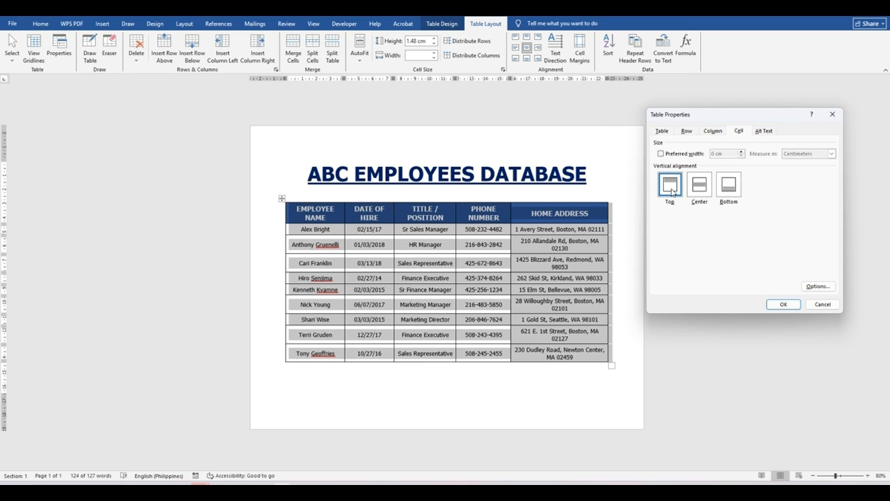
{"action": "left_click", "coordinate": [737, 189]}
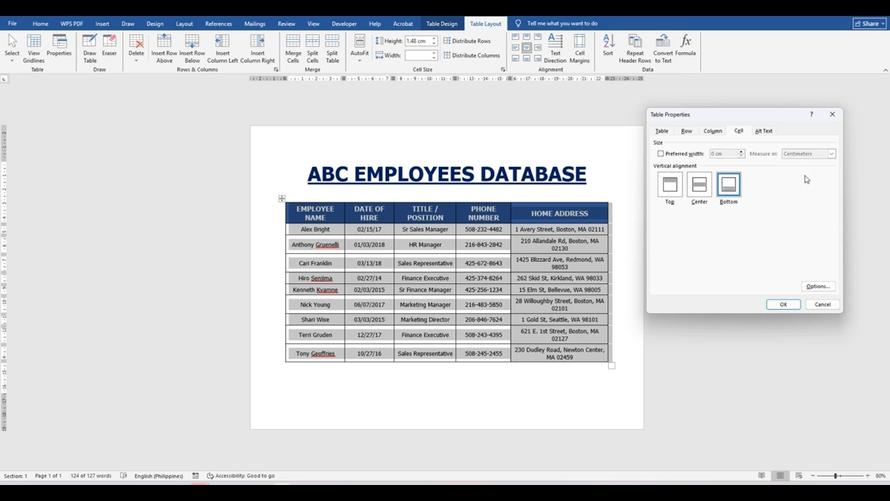
{"action": "left_click", "coordinate": [830, 306]}
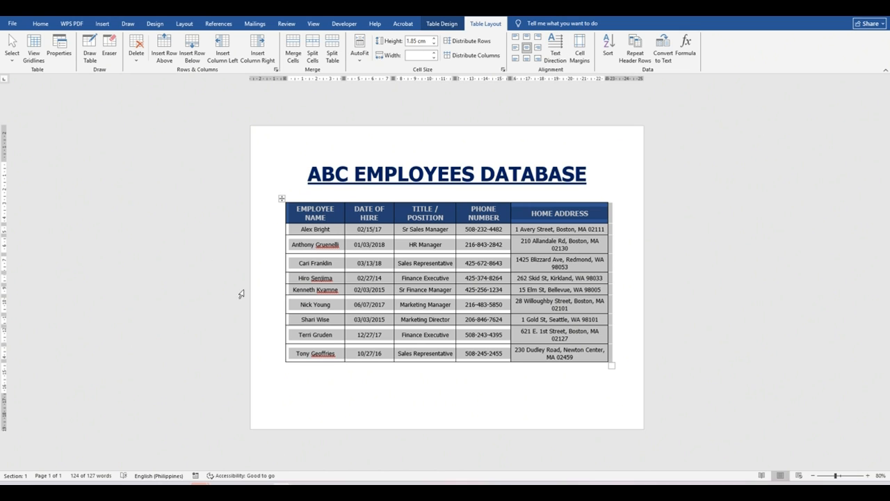
{"action": "left_click", "coordinate": [347, 394]}
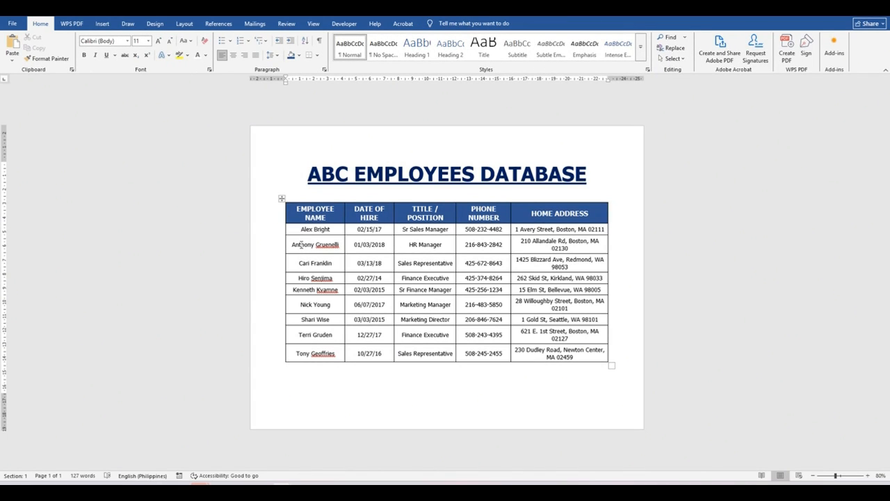
{"action": "left_click_drag", "start_coordinate": [292, 242], "coordinate": [570, 245]}
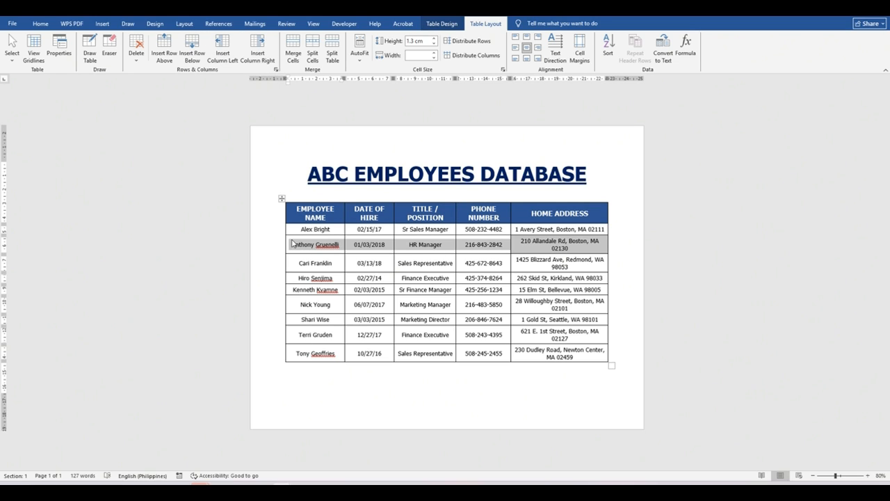
{"action": "left_click", "coordinate": [406, 258]}
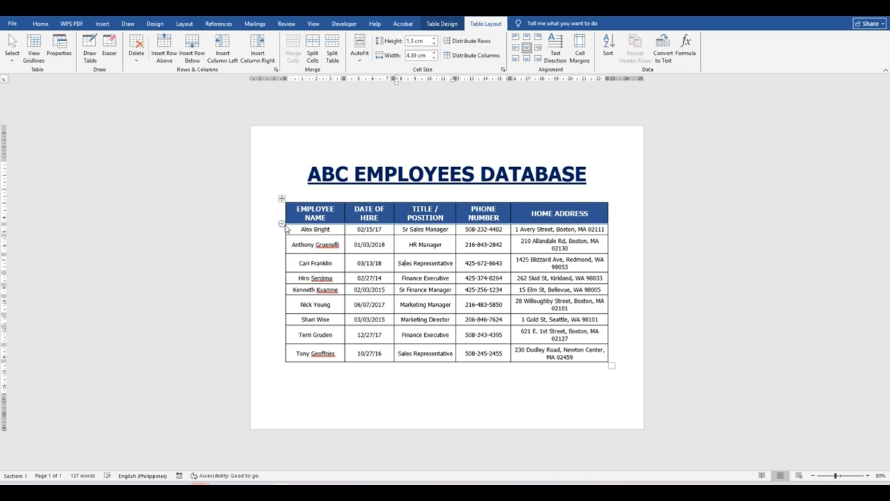
{"action": "left_click_drag", "start_coordinate": [290, 240], "coordinate": [493, 247]}
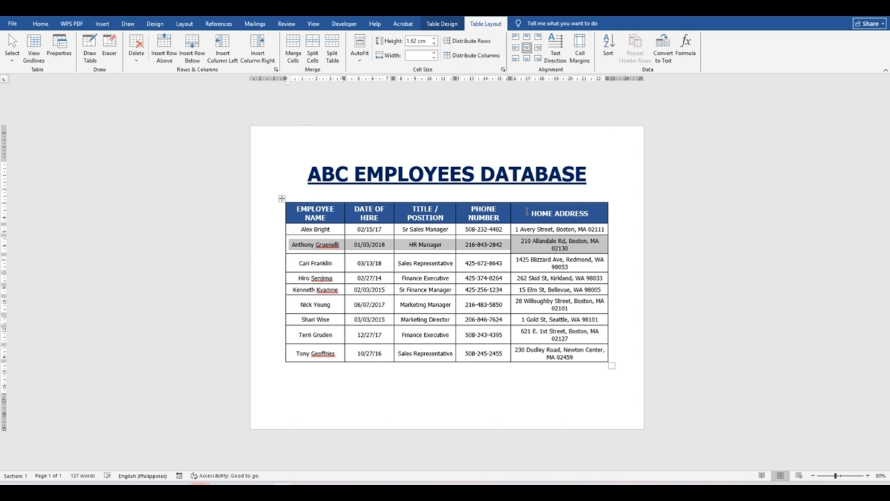
{"action": "left_click_drag", "start_coordinate": [526, 211], "coordinate": [583, 361]}
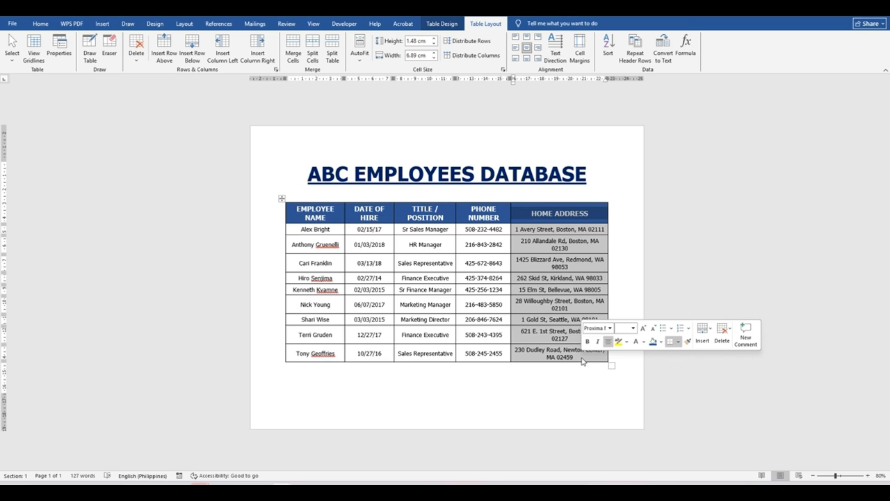
{"action": "left_click", "coordinate": [531, 377]}
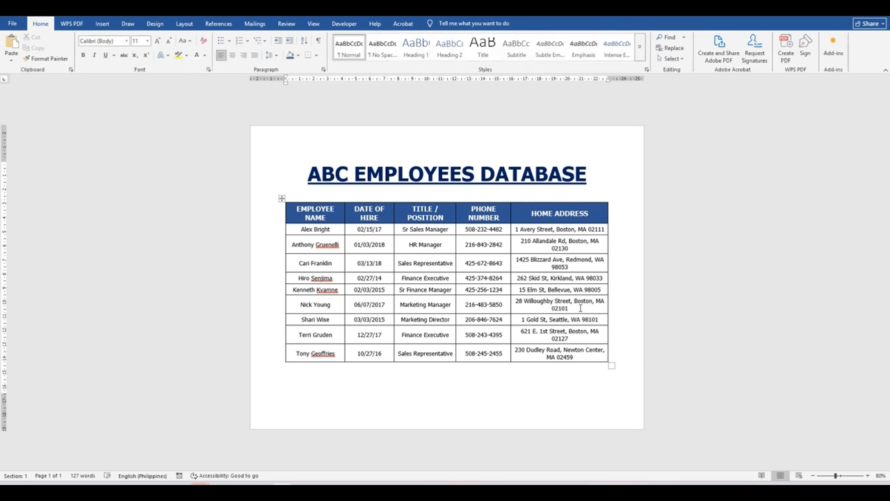
{"action": "left_click", "coordinate": [585, 357]}
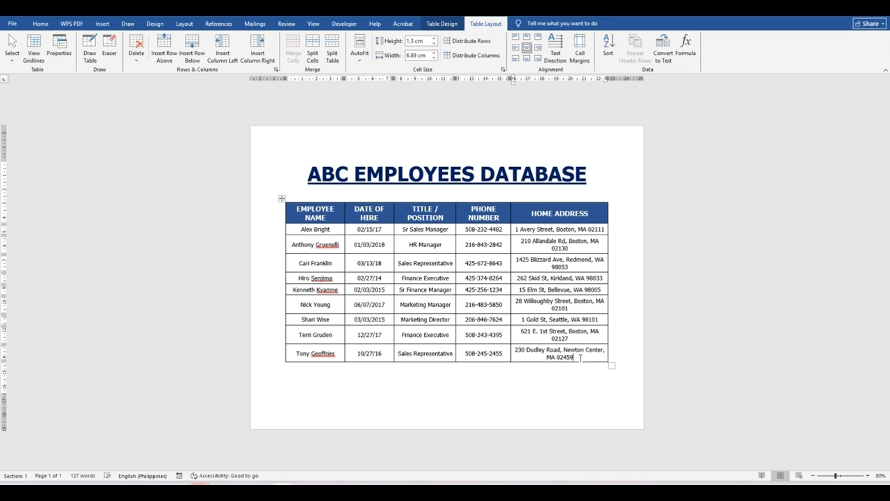
{"action": "left_click", "coordinate": [414, 392]}
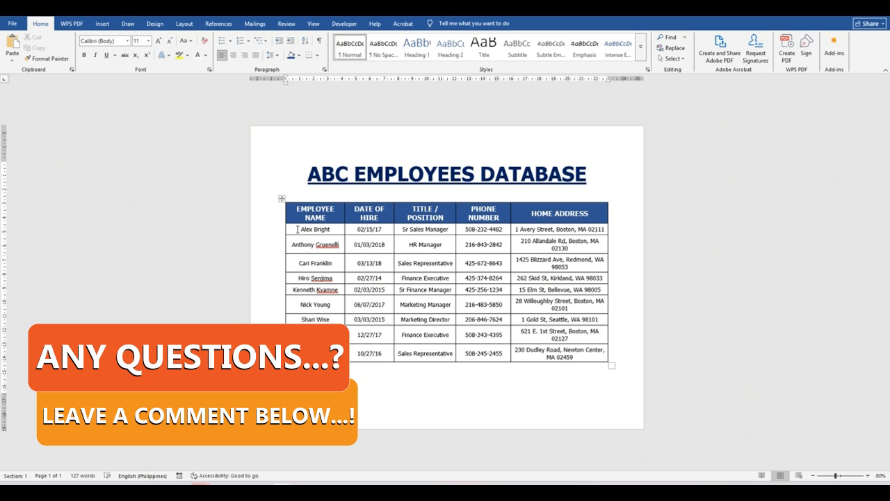
{"action": "left_click_drag", "start_coordinate": [298, 228], "coordinate": [561, 232]}
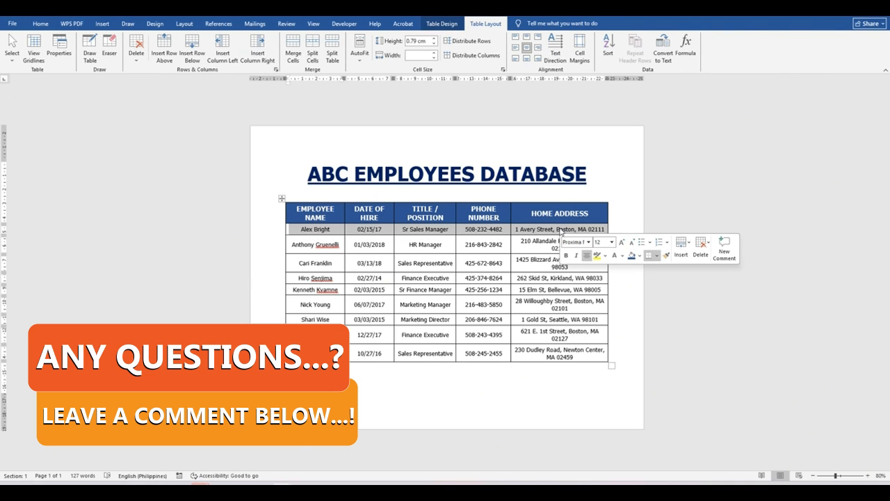
{"action": "left_click", "coordinate": [709, 254]}
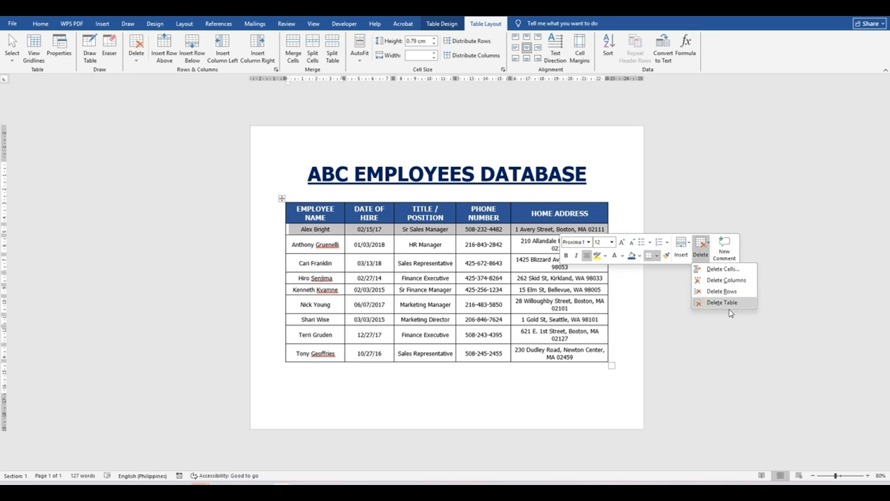
{"action": "left_click", "coordinate": [726, 388]}
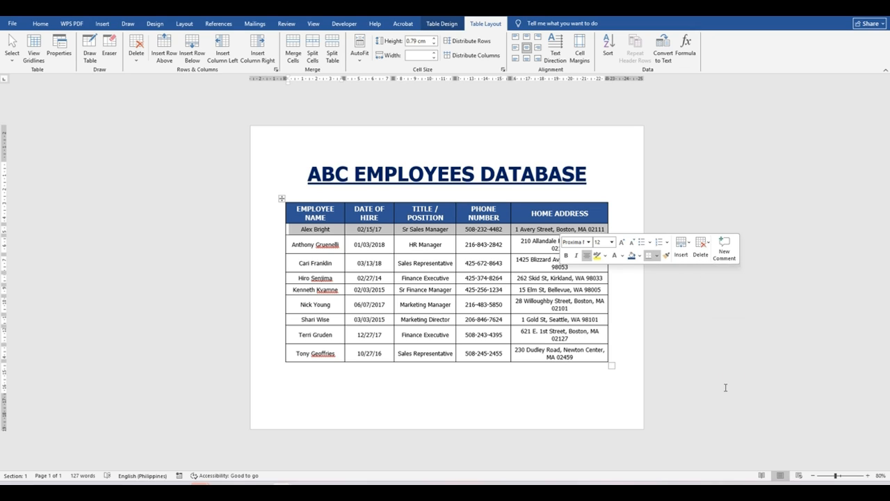
{"action": "left_click", "coordinate": [285, 171]}
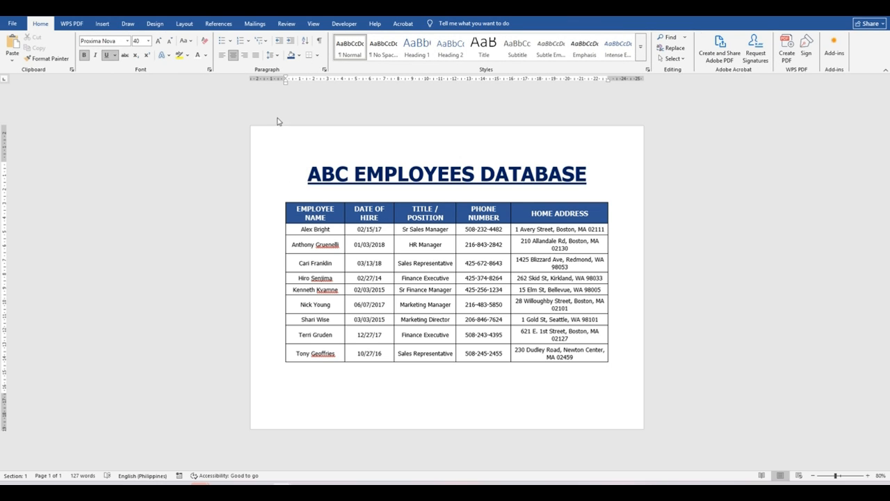
Remove all borders from the whole employee table and deselect it to view the result.
{"action": "left_click", "coordinate": [282, 200]}
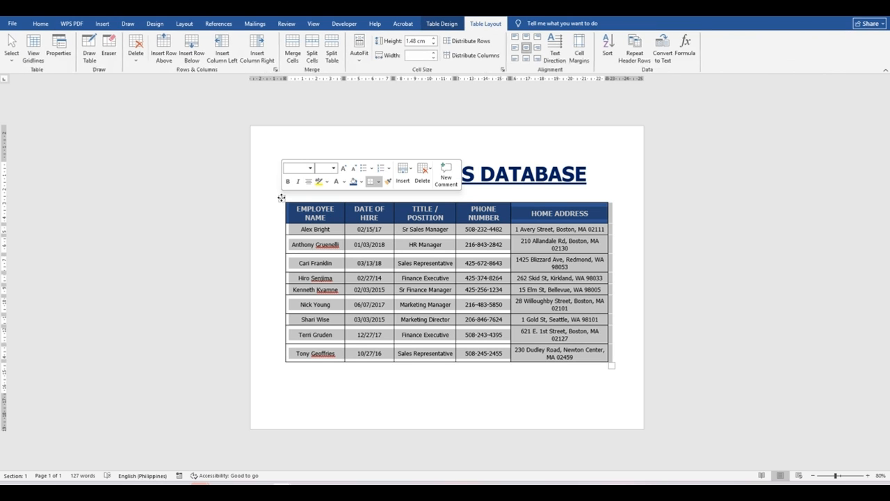
{"action": "left_click", "coordinate": [442, 23]}
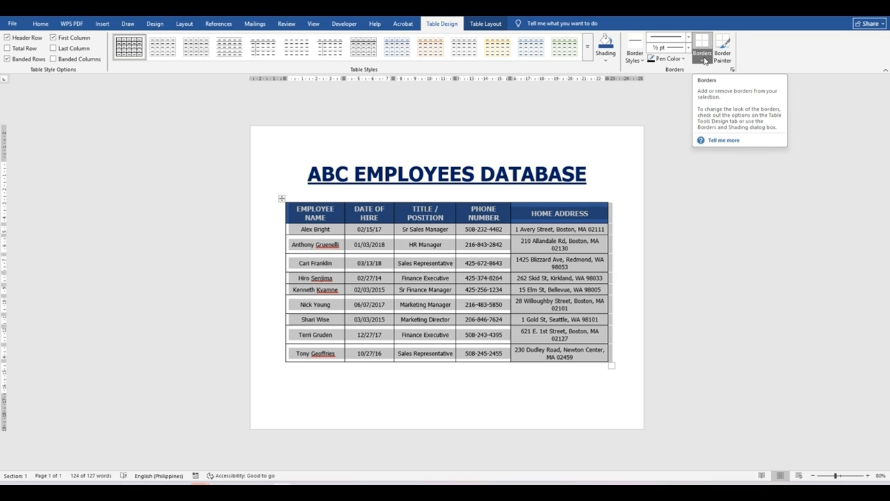
{"action": "left_click", "coordinate": [705, 61]}
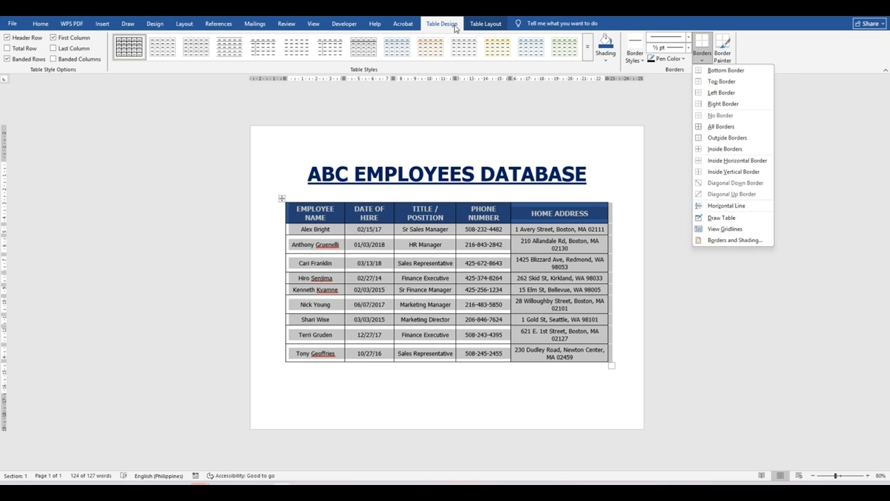
{"action": "left_click", "coordinate": [703, 58]}
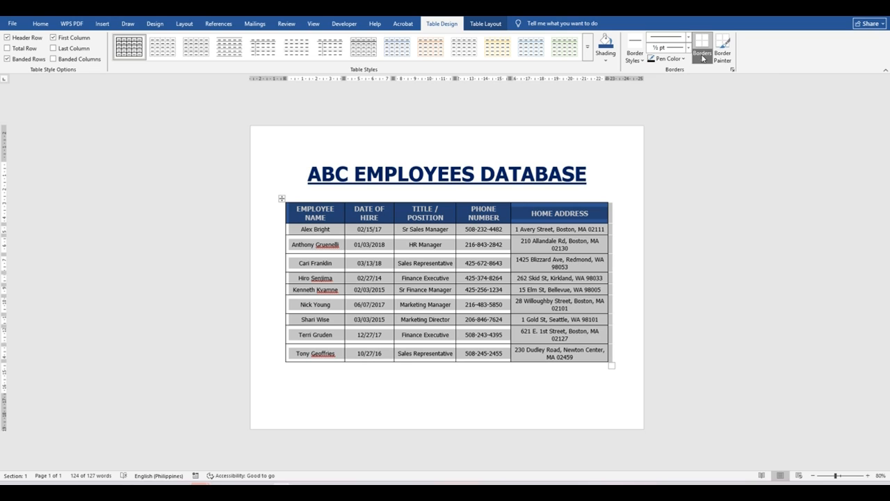
{"action": "left_click", "coordinate": [702, 58]}
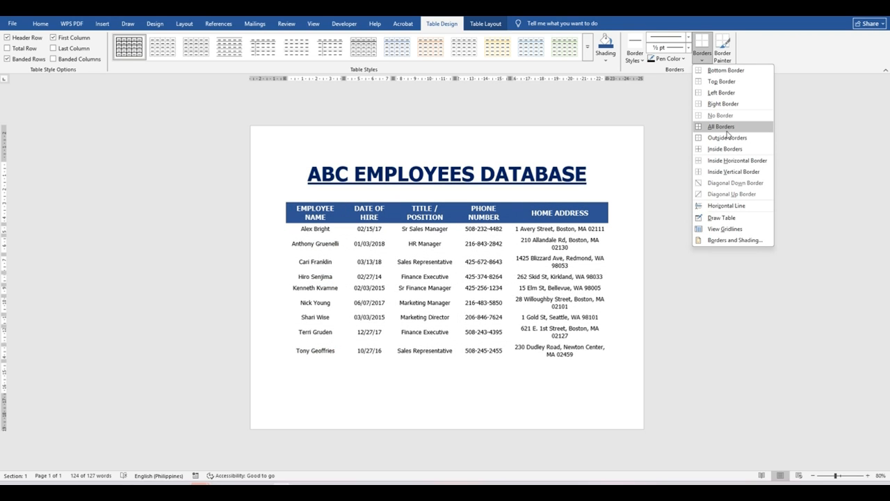
{"action": "left_click", "coordinate": [723, 115]}
{"action": "left_click", "coordinate": [525, 412]}
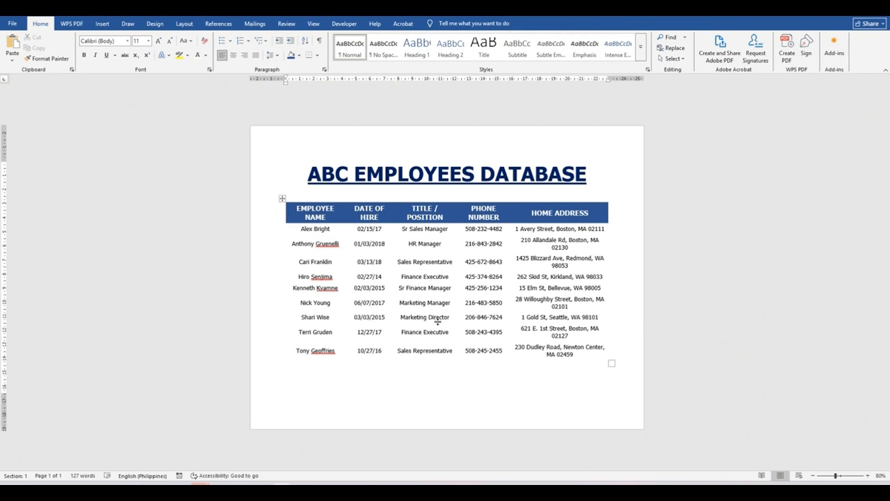
Apply all borders to the whole employee table and deselect it.
{"action": "left_click", "coordinate": [281, 199]}
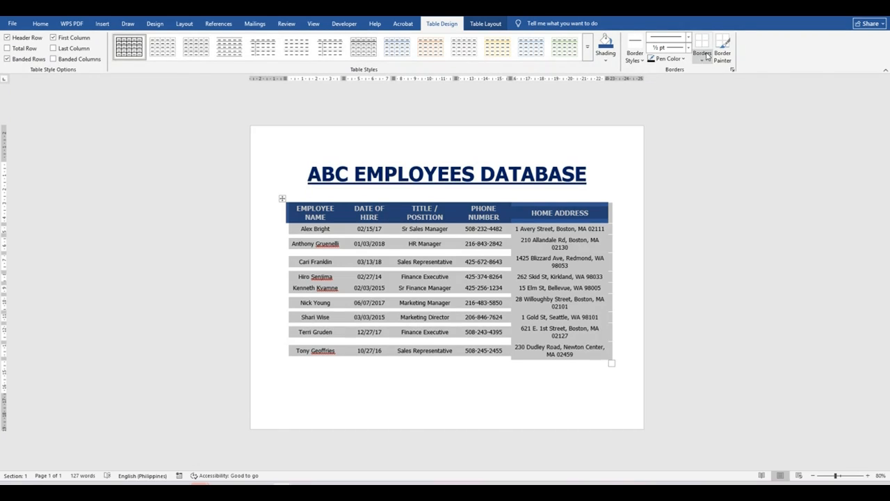
{"action": "left_click", "coordinate": [705, 55]}
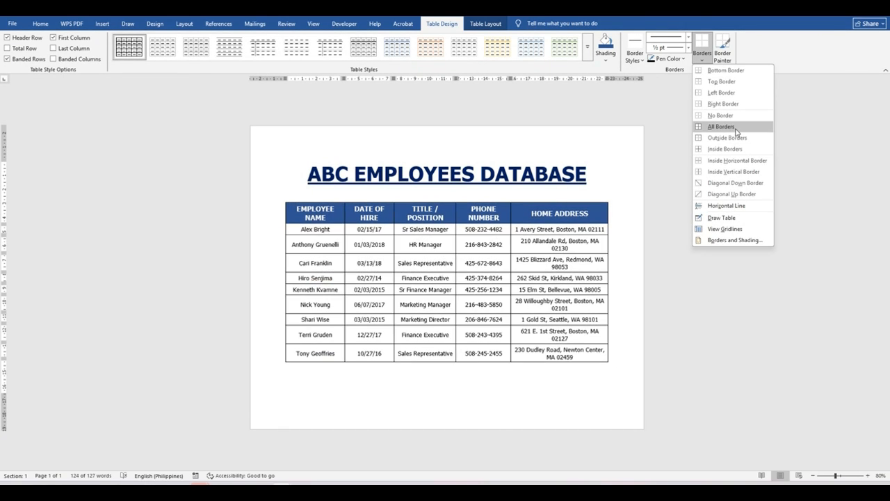
{"action": "left_click", "coordinate": [727, 127]}
{"action": "left_click", "coordinate": [513, 385]}
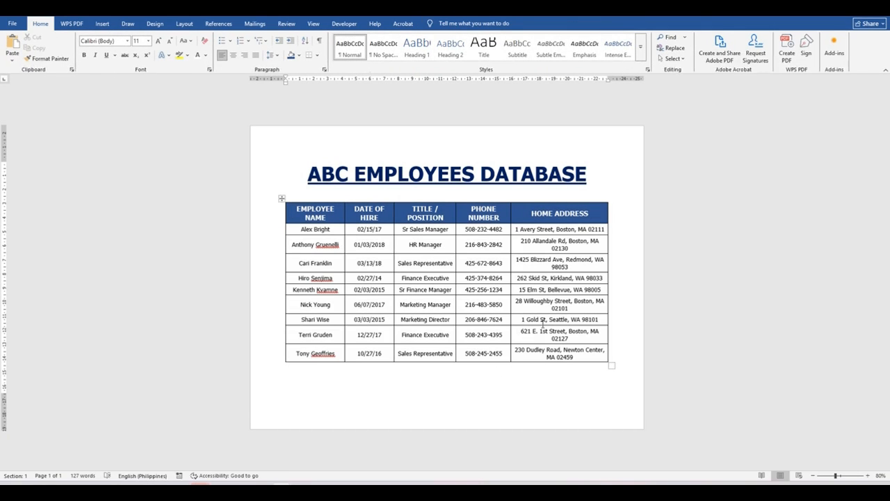
Recolor all borders of the whole table light blue with a thin solid ½ pt line through Borders and Shading.
{"action": "left_click", "coordinate": [280, 199]}
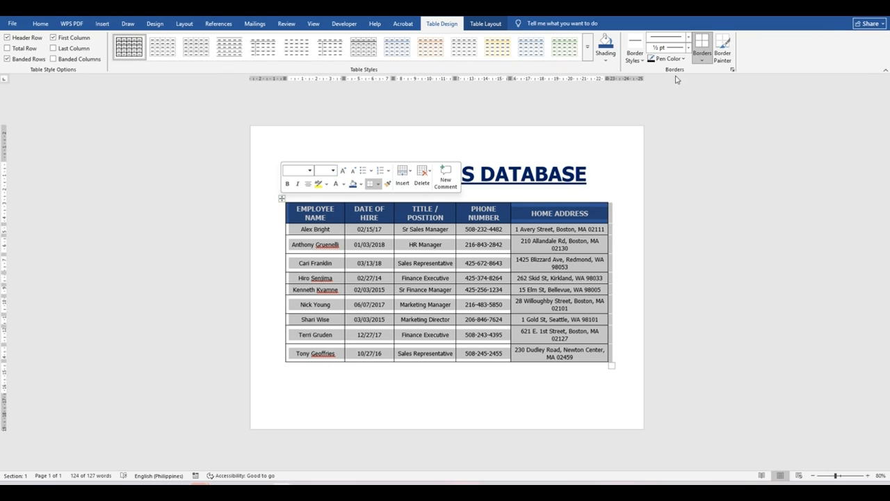
{"action": "left_click", "coordinate": [702, 59]}
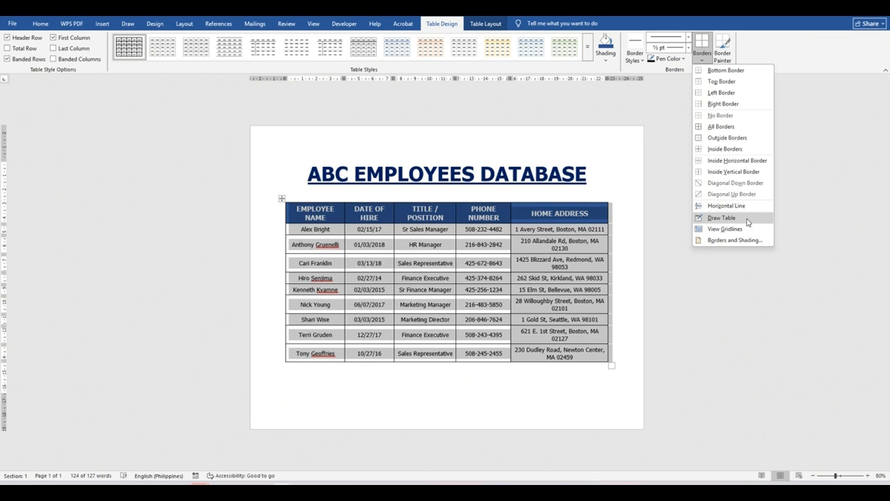
{"action": "left_click", "coordinate": [744, 241]}
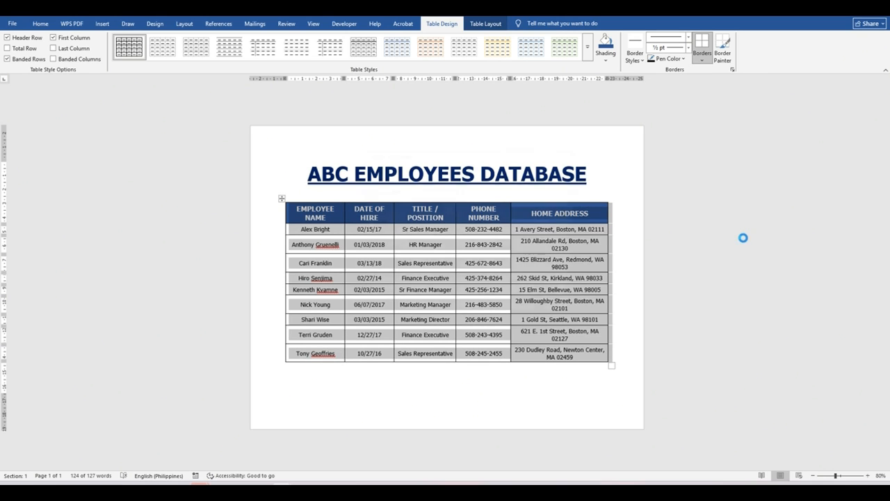
{"action": "mouse_move", "coordinate": [492, 148]}
{"action": "left_mouse_down"}
{"action": "mouse_move", "coordinate": [773, 166]}
{"action": "mouse_move", "coordinate": [792, 133]}
{"action": "left_mouse_up"}
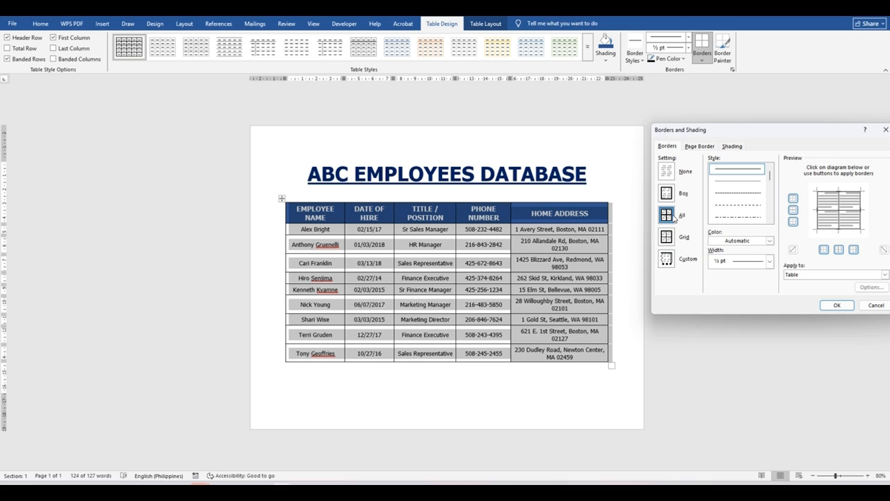
{"action": "left_click", "coordinate": [733, 182]}
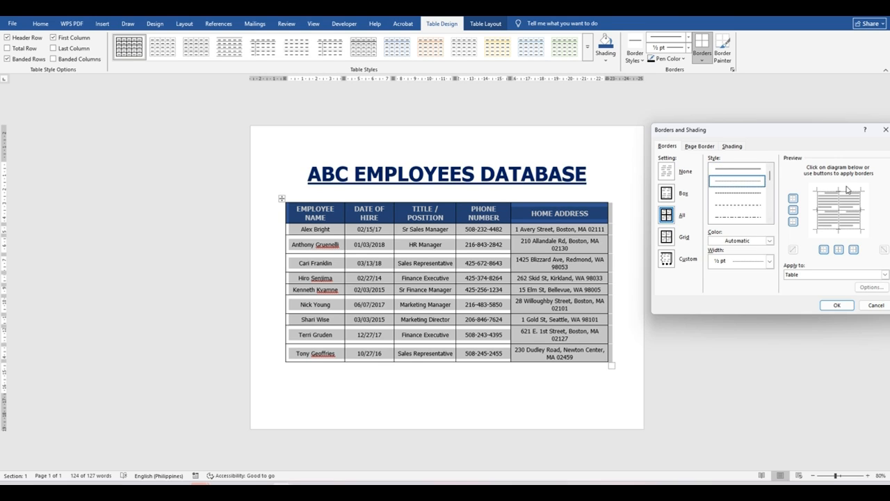
{"action": "left_click", "coordinate": [769, 262]}
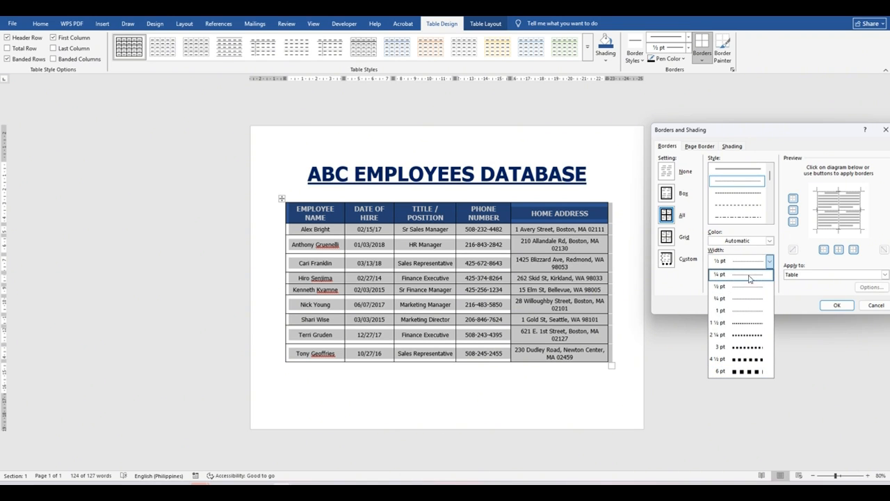
{"action": "left_click", "coordinate": [769, 241]}
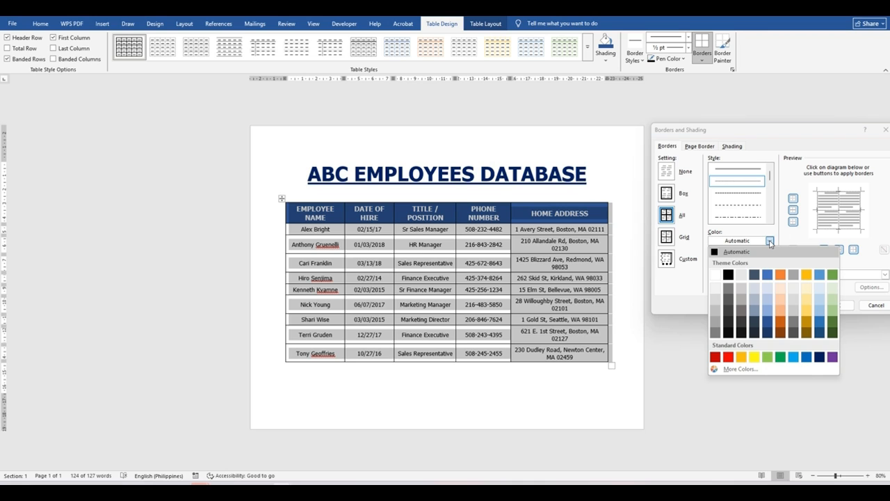
{"action": "left_click", "coordinate": [821, 288]}
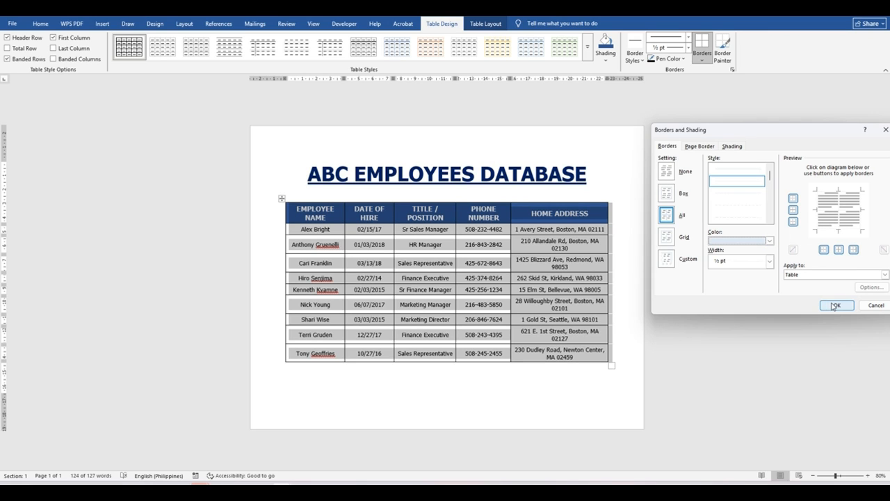
{"action": "left_click", "coordinate": [835, 306]}
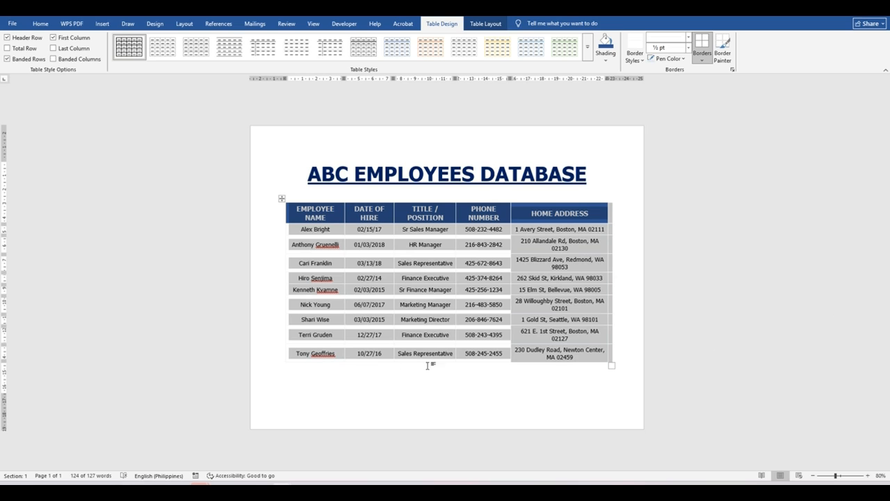
{"action": "left_click", "coordinate": [432, 387]}
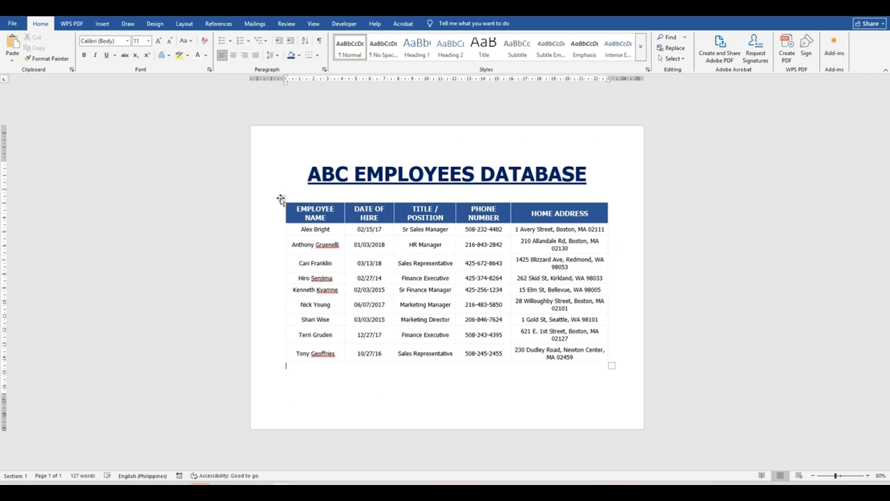
Try a plain table style with gray banded rows on the whole employee table, and undo it.
{"action": "left_click", "coordinate": [281, 200]}
{"action": "left_click", "coordinate": [442, 24]}
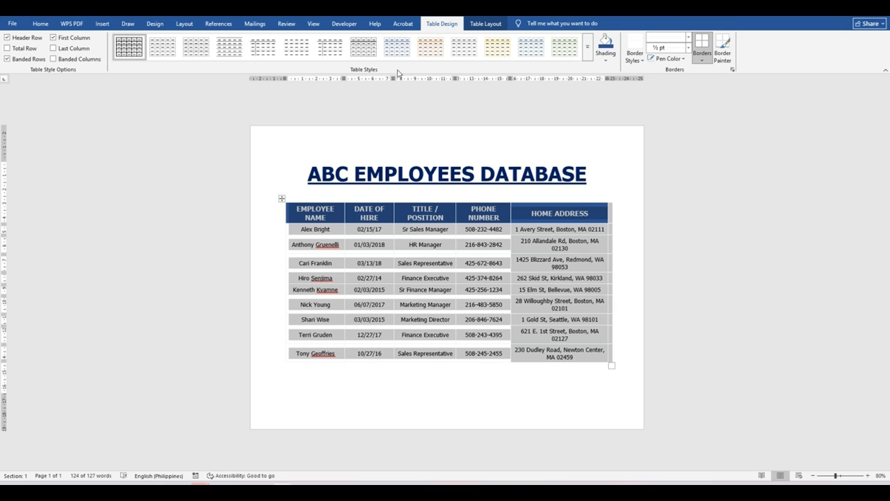
{"action": "left_click", "coordinate": [588, 46]}
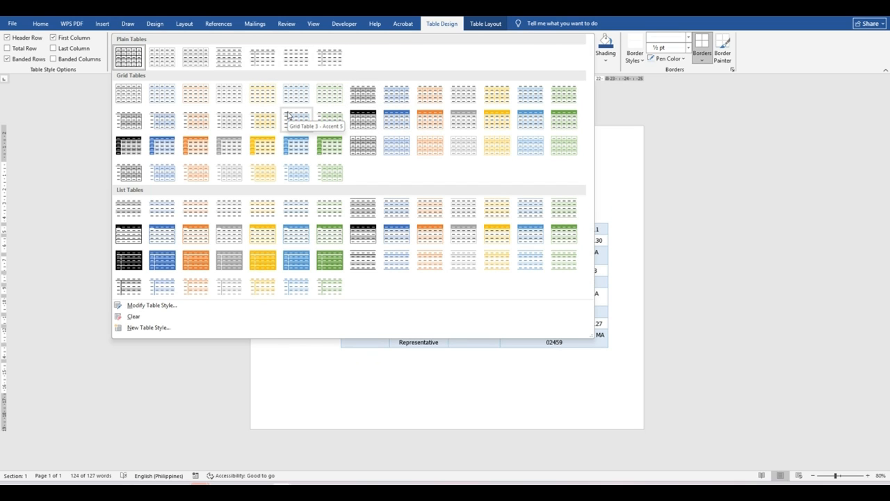
{"action": "left_click", "coordinate": [197, 61]}
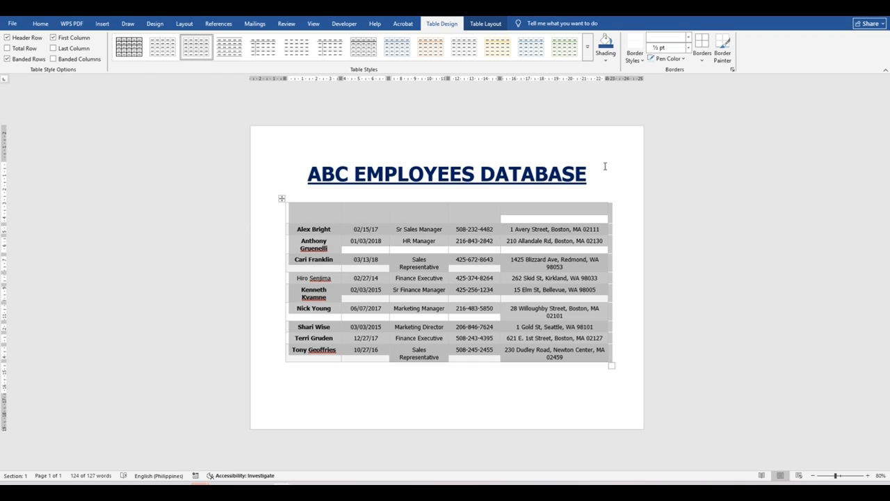
{"action": "left_click", "coordinate": [604, 167]}
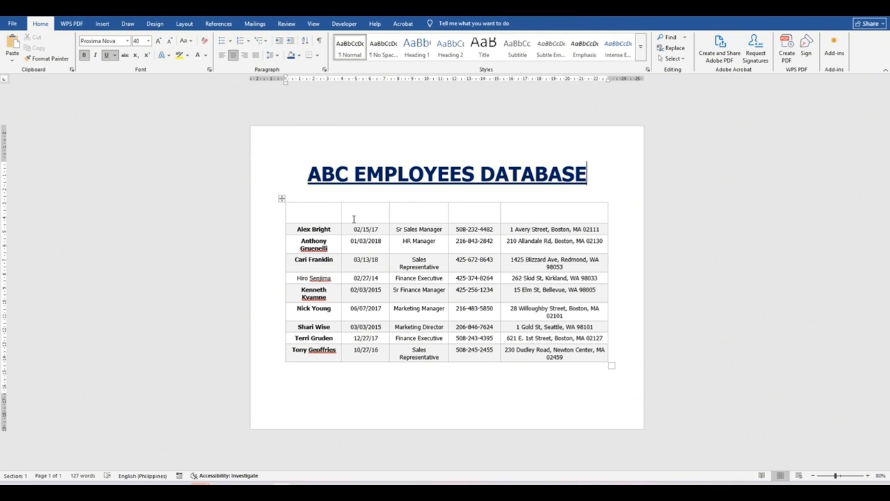
{"action": "key", "text": "ctrl+z"}
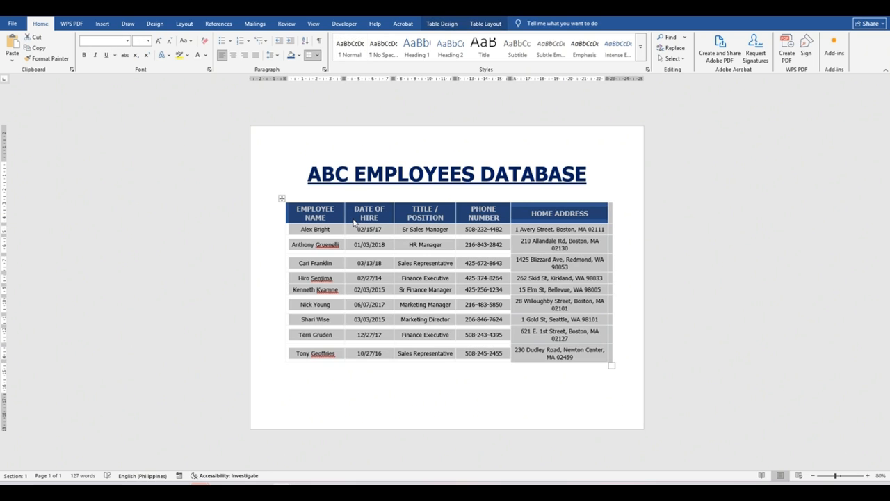
Apply the grid table style with a solid blue header and light blue banded rows to the employee table, and deselect it.
{"action": "left_click", "coordinate": [444, 25]}
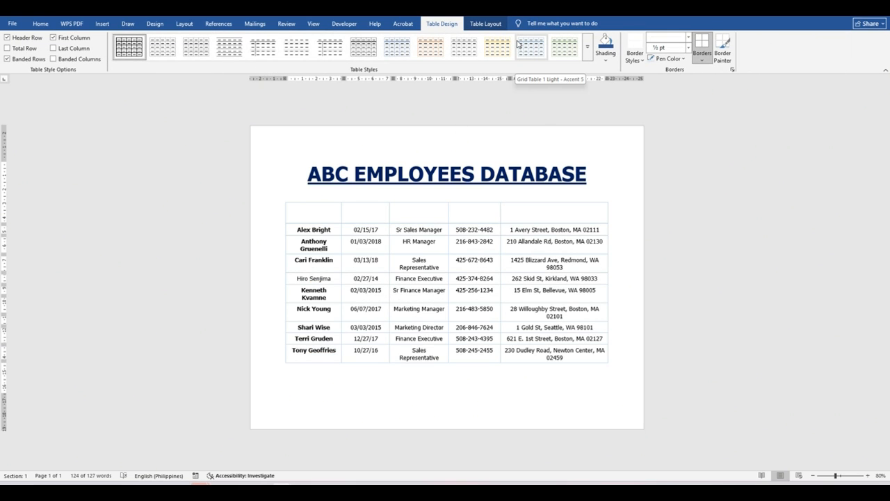
{"action": "left_click", "coordinate": [588, 47]}
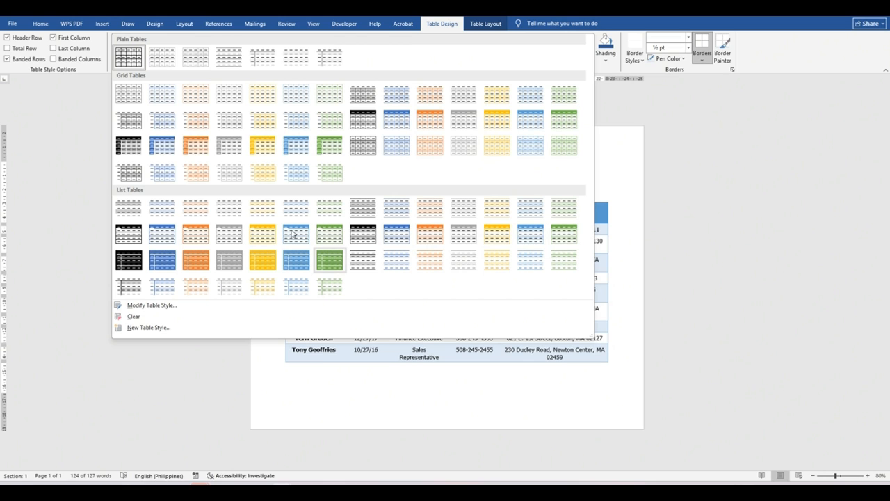
{"action": "left_click", "coordinate": [407, 123]}
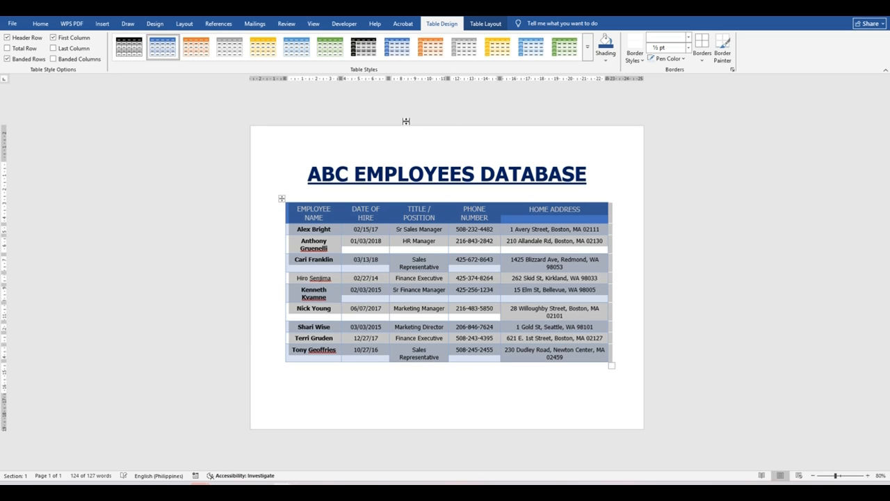
{"action": "left_click", "coordinate": [606, 173]}
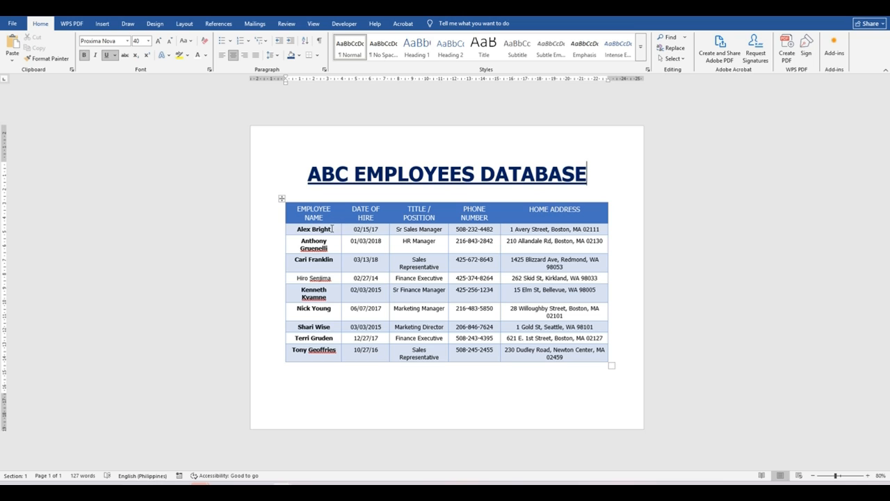
{"action": "left_click_drag", "start_coordinate": [332, 229], "coordinate": [299, 230]}
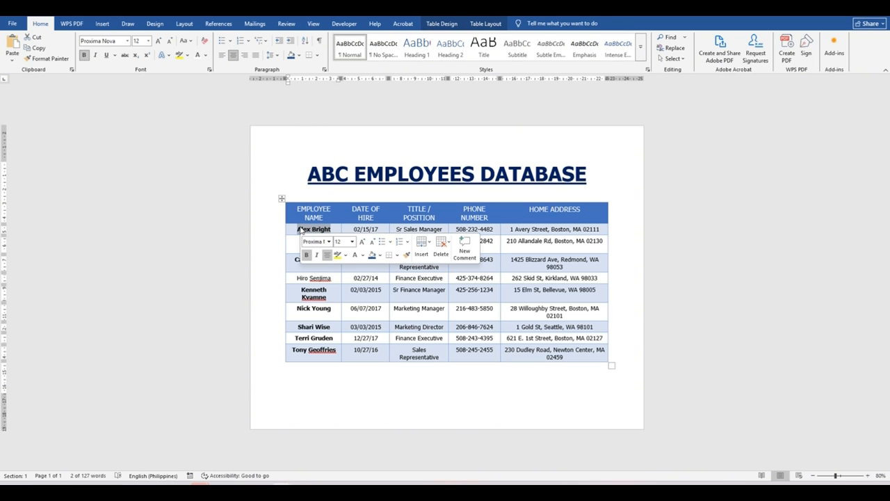
{"action": "right_click", "coordinate": [300, 230]}
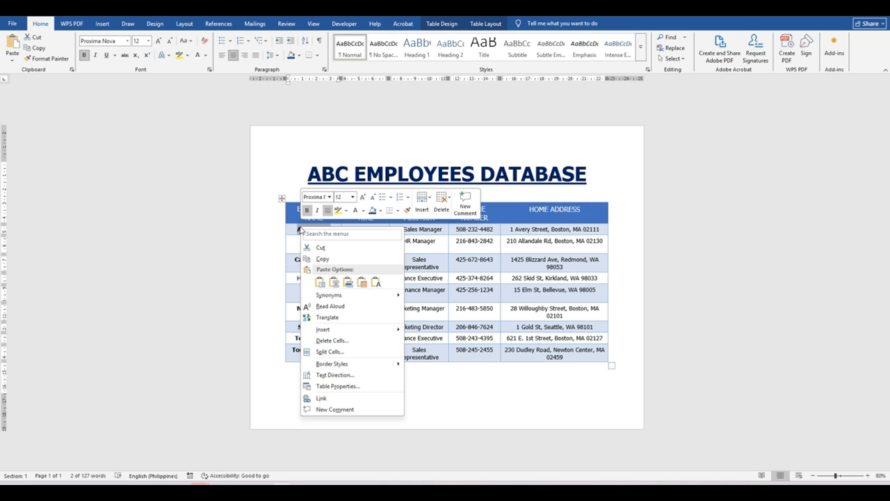
{"action": "left_click", "coordinate": [322, 398]}
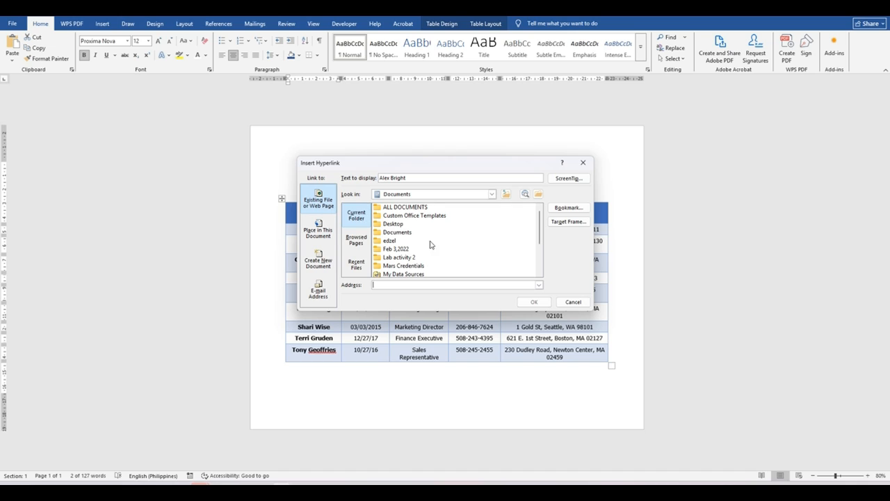
{"action": "left_click", "coordinate": [399, 233]}
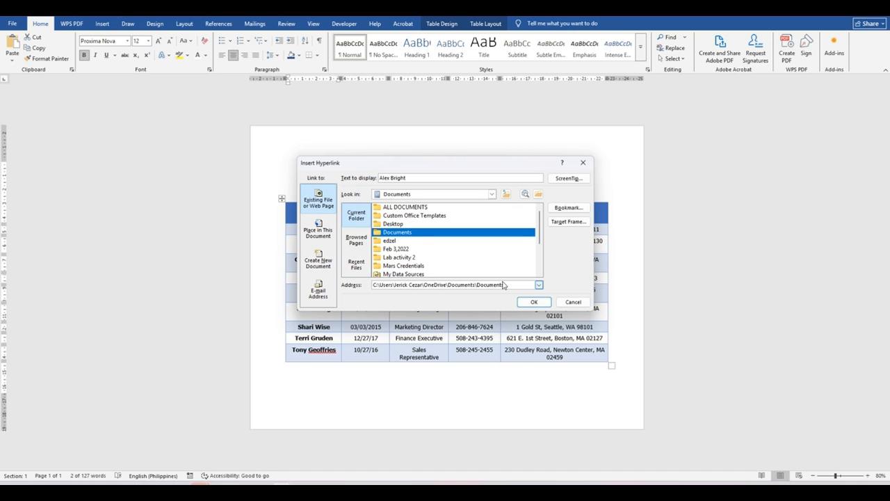
{"action": "left_click_drag", "start_coordinate": [514, 285], "coordinate": [368, 285]}
{"action": "key", "text": "BackSpace"}
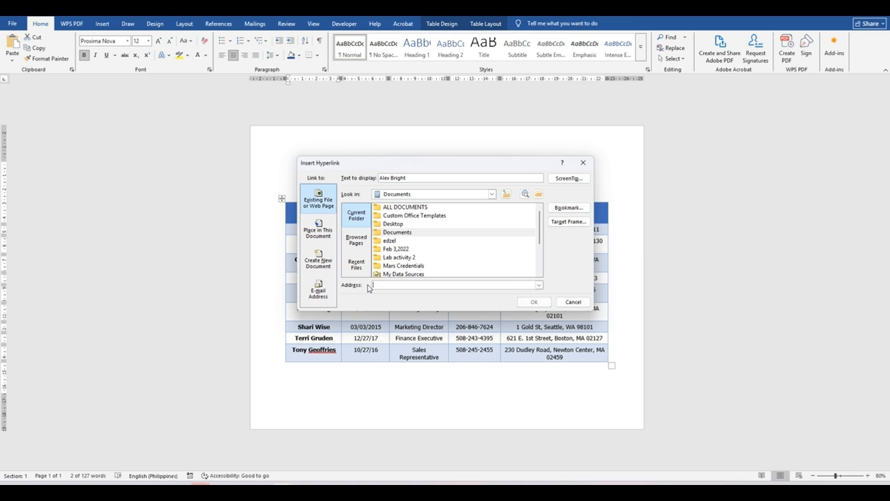
{"action": "type", "text": "www.linked.com"}
{"action": "left_click", "coordinate": [533, 301]}
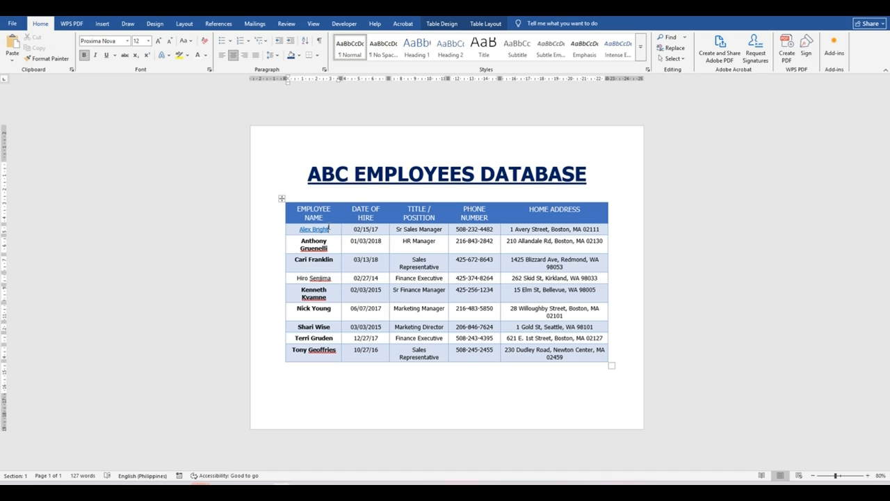
{"action": "left_click_drag", "start_coordinate": [333, 229], "coordinate": [297, 229]}
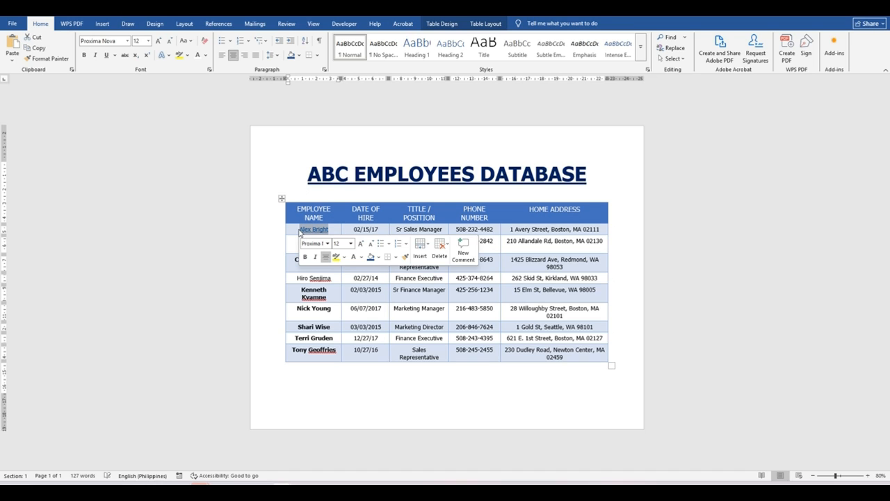
{"action": "left_click", "coordinate": [361, 258]}
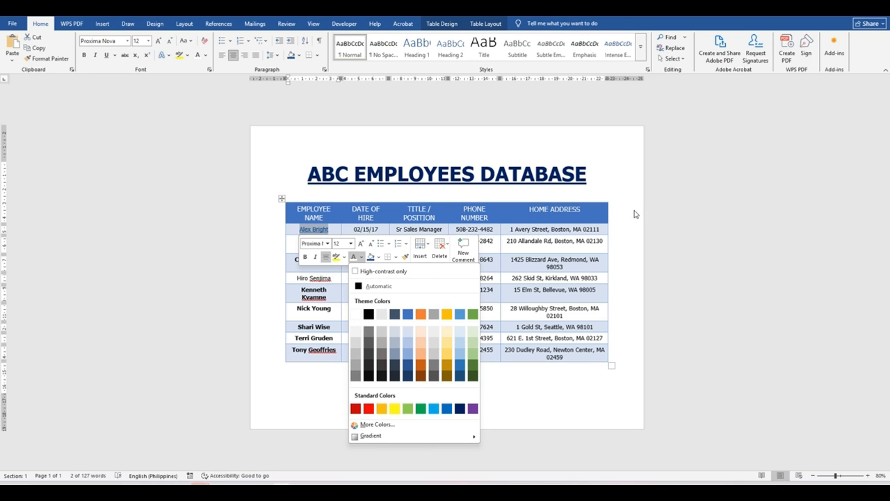
{"action": "key", "text": "Escape"}
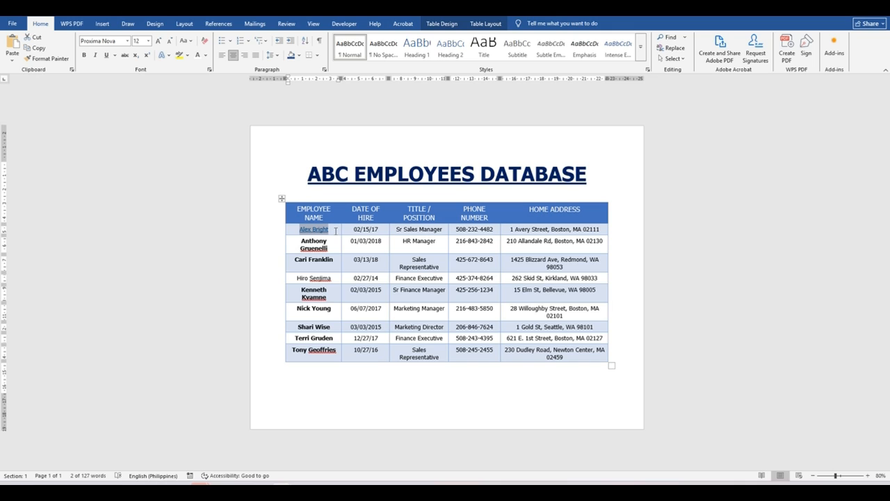
Follow the link on the first employee's name to test it, and remove the hyperlink from the name.
{"action": "left_click", "coordinate": [304, 229]}
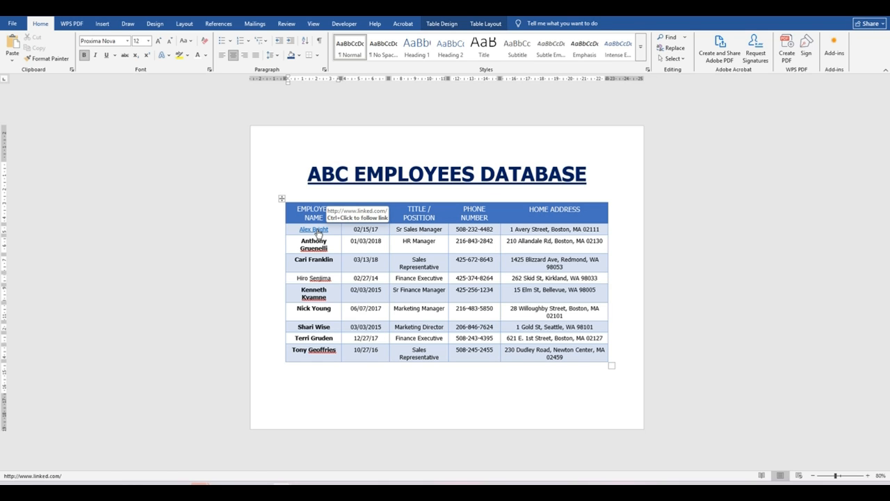
{"action": "left_click", "coordinate": [317, 233], "text": "ctrl"}
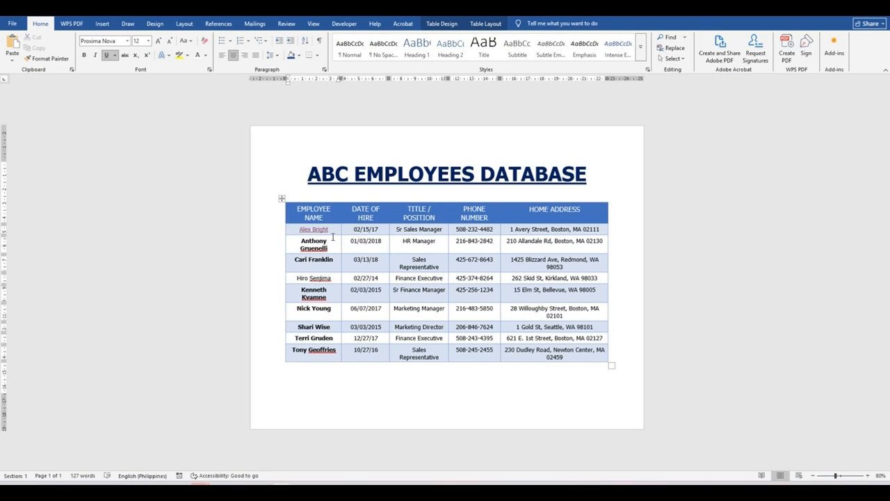
{"action": "left_click_drag", "start_coordinate": [329, 228], "coordinate": [299, 229]}
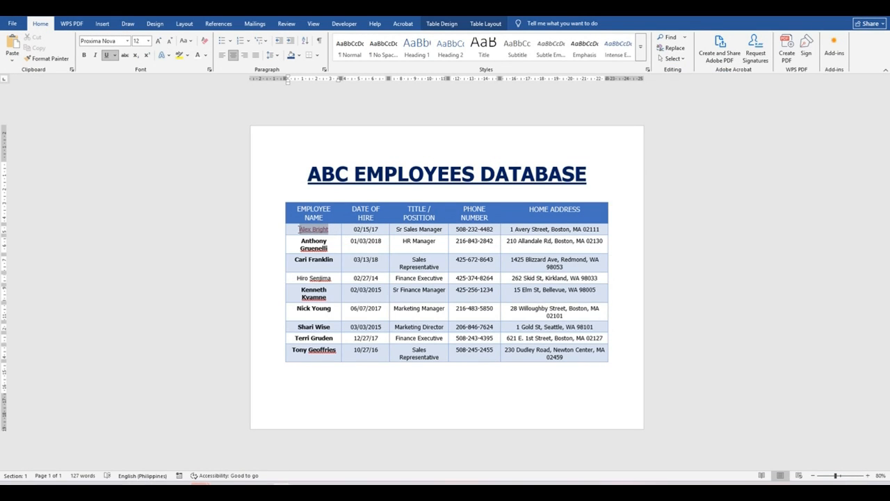
{"action": "right_click", "coordinate": [303, 228]}
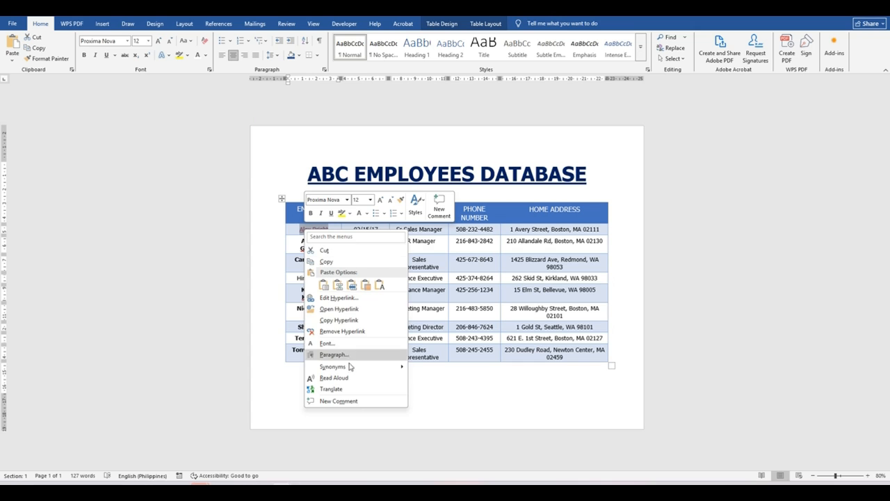
{"action": "left_click", "coordinate": [366, 331]}
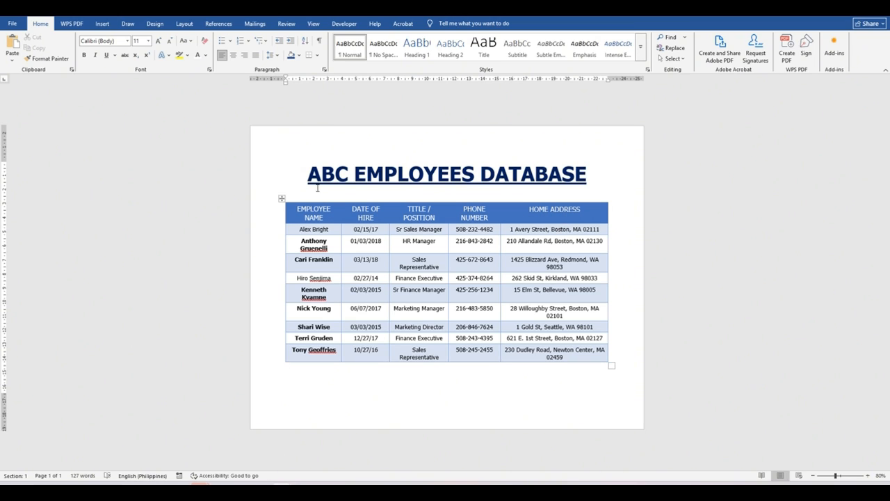
Add the comment "Newly Hired" to the first employee's name.
{"action": "left_click_drag", "start_coordinate": [300, 228], "coordinate": [329, 231]}
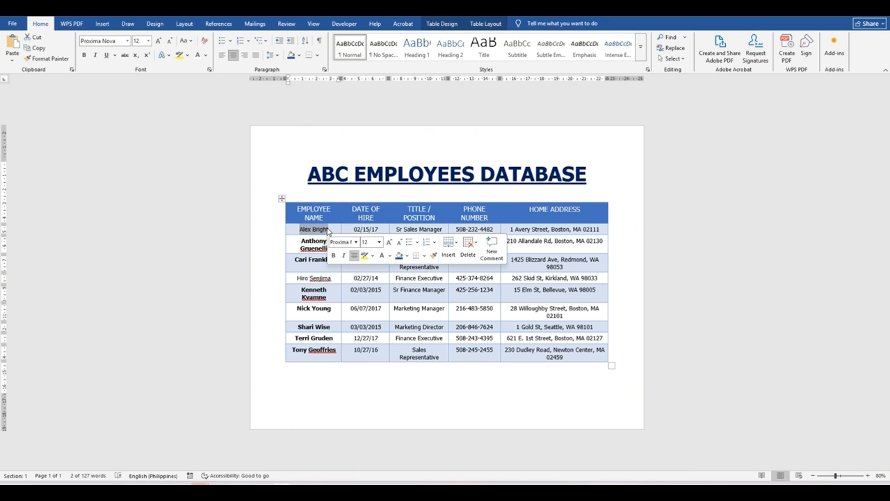
{"action": "left_click", "coordinate": [492, 245]}
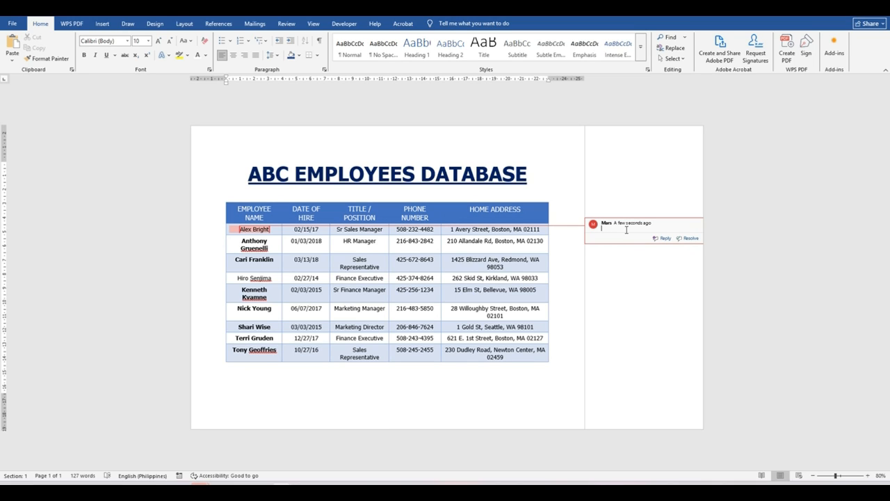
{"action": "type", "text": "Newly Hired"}
{"action": "key", "text": "Return"}
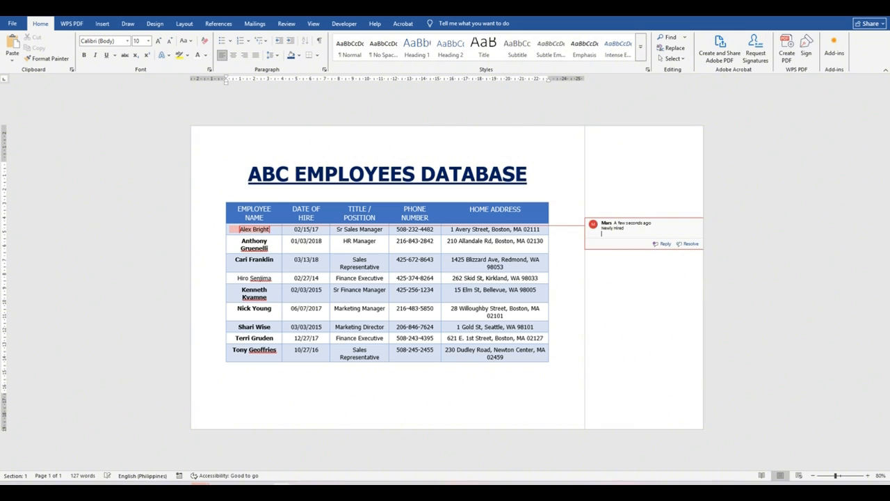
{"action": "left_click", "coordinate": [577, 304]}
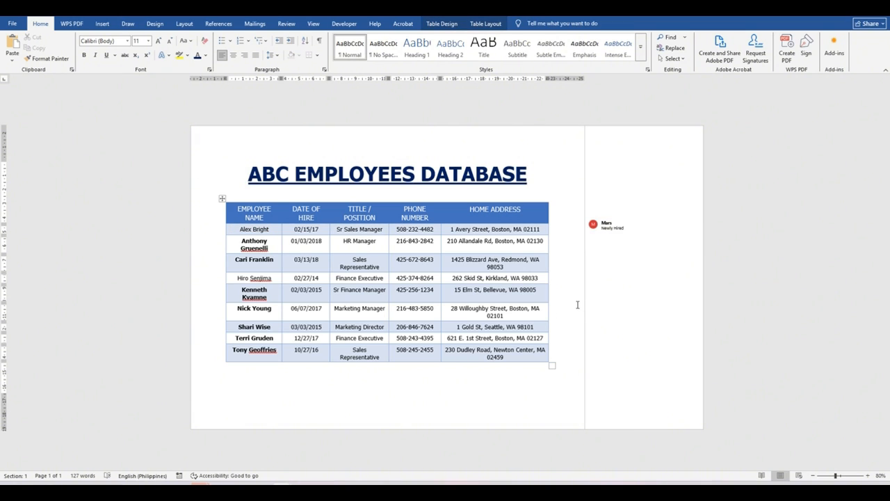
{"action": "left_click", "coordinate": [616, 229]}
{"action": "left_click", "coordinate": [603, 231]}
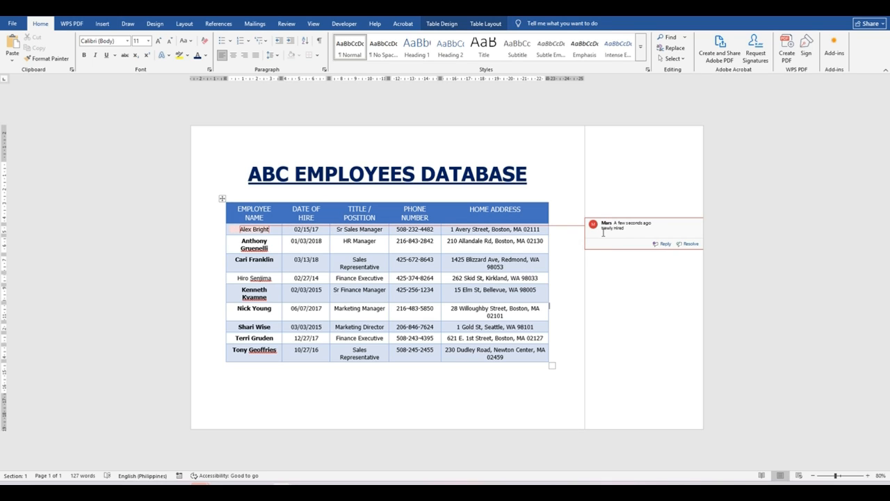
{"action": "right_click", "coordinate": [603, 234]}
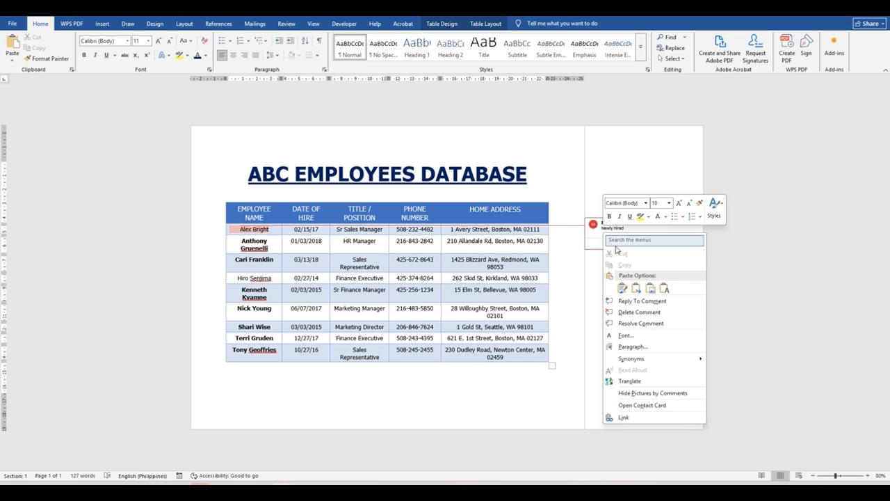
{"action": "right_click", "coordinate": [598, 231]}
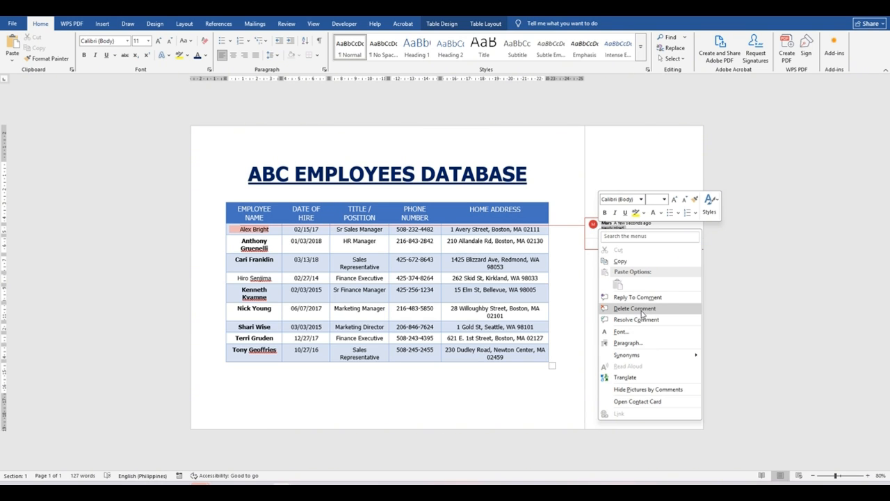
{"action": "left_click", "coordinate": [560, 397]}
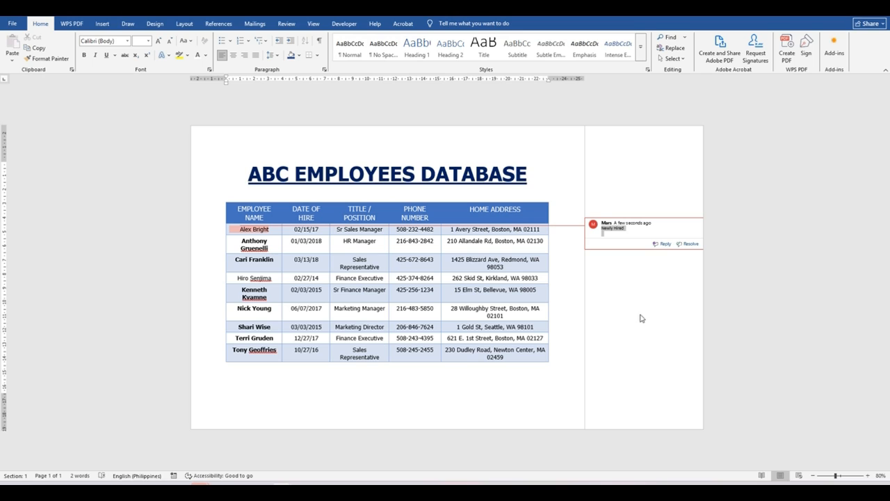
Reply to the "Newly Hired" comment with "Today is his 3rd month from date of hire".
{"action": "left_click", "coordinate": [638, 231]}
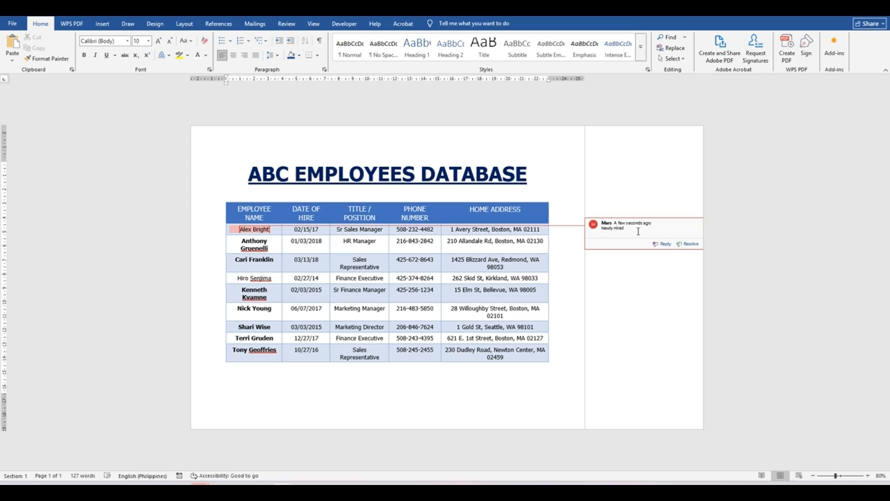
{"action": "left_click", "coordinate": [663, 244]}
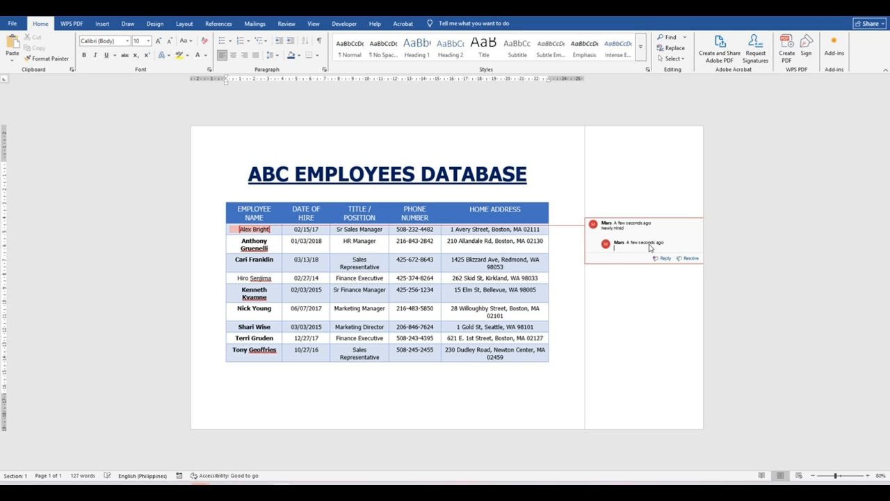
{"action": "type", "text": "Today is his 3rd month from date of hire"}
{"action": "key", "text": "Return"}
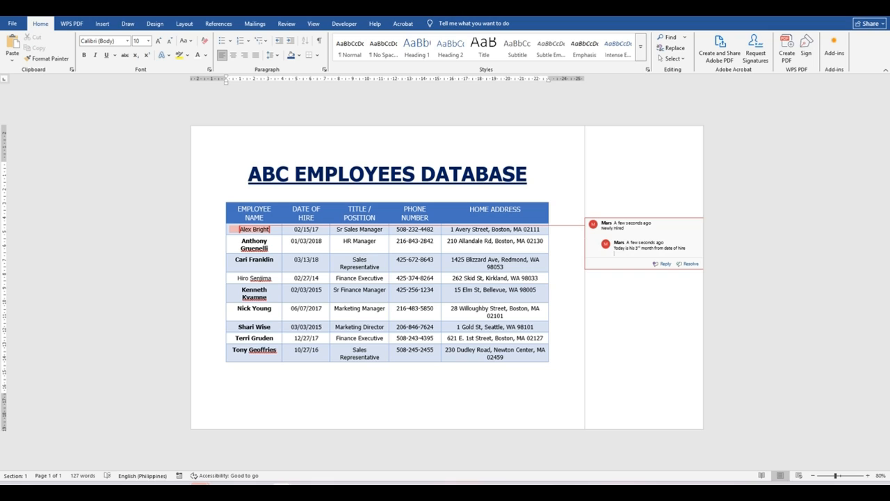
{"action": "left_click", "coordinate": [624, 307]}
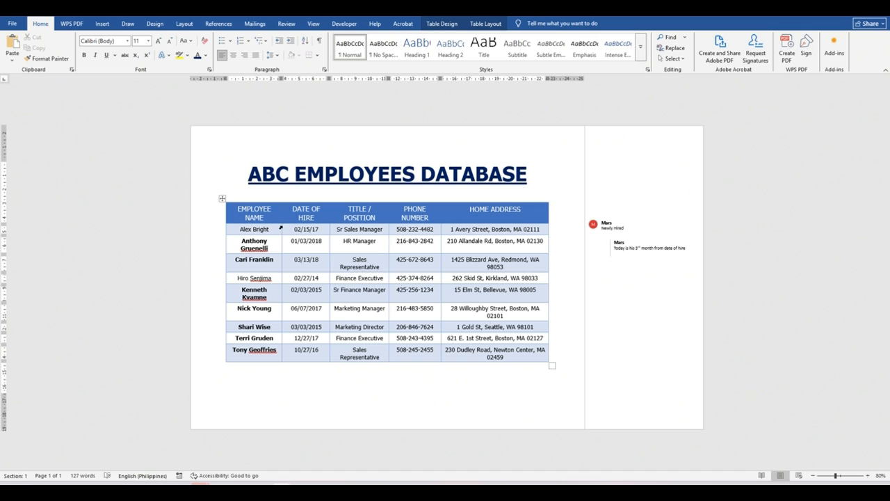
Add the comment "Contacted for follow up on requirements" to the second employee's name.
{"action": "left_click_drag", "start_coordinate": [272, 251], "coordinate": [244, 239]}
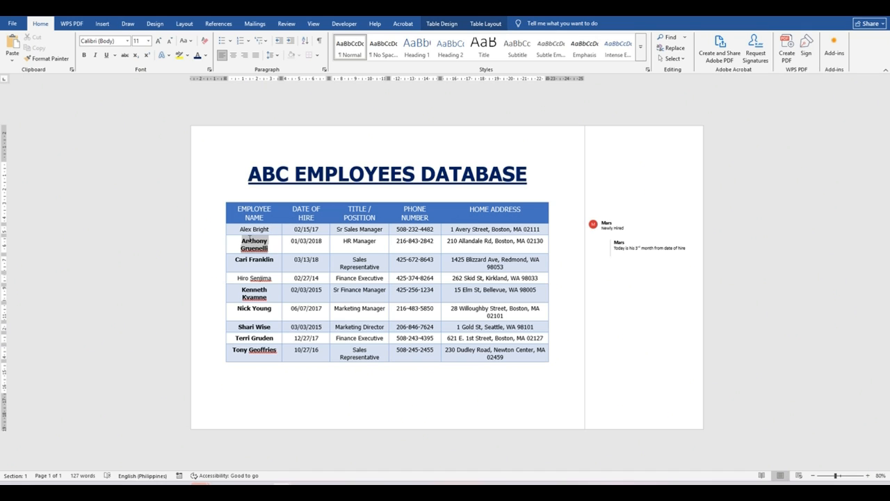
{"action": "left_click", "coordinate": [413, 248]}
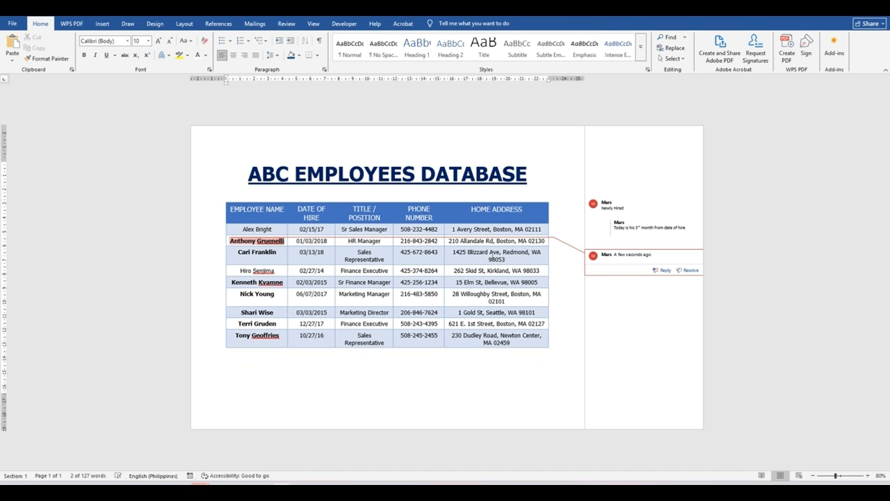
{"action": "type", "text": "Contact"}
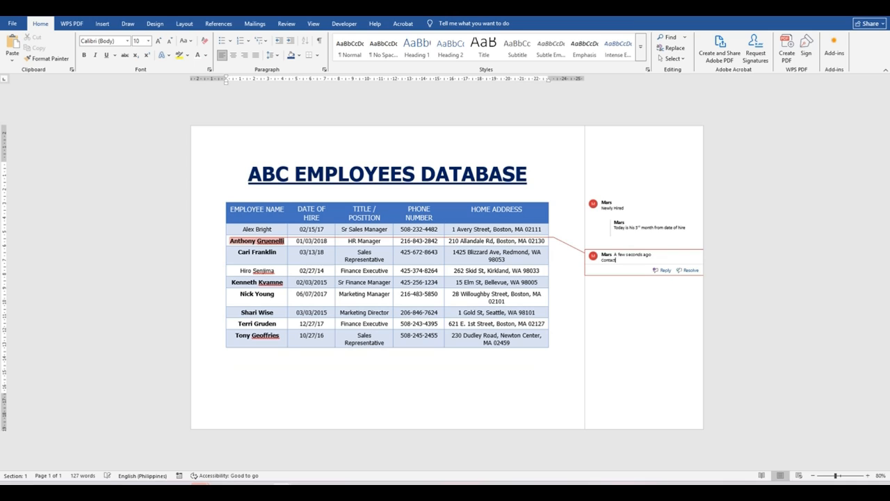
{"action": "type", "text": "ed for follow up on requirements"}
{"action": "left_click", "coordinate": [626, 298]}
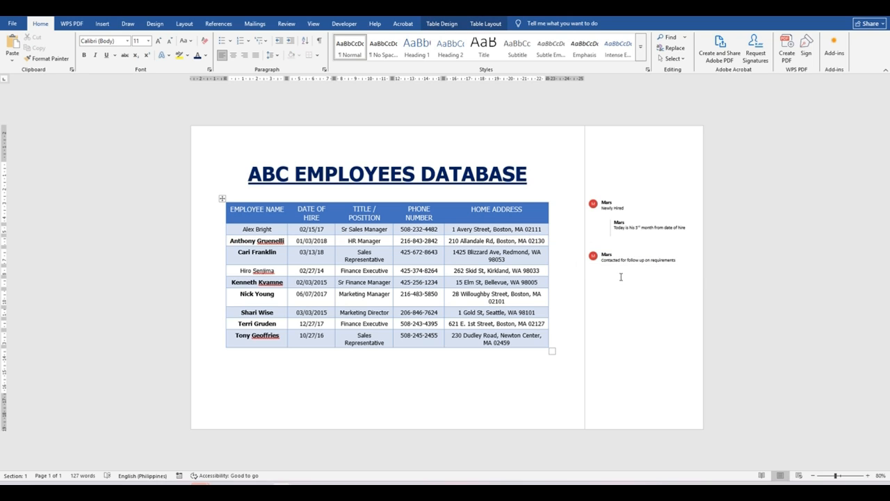
Delete the comments on the first and second employees' names, including the reply, and deselect the table text.
{"action": "mouse_move", "coordinate": [622, 269]}
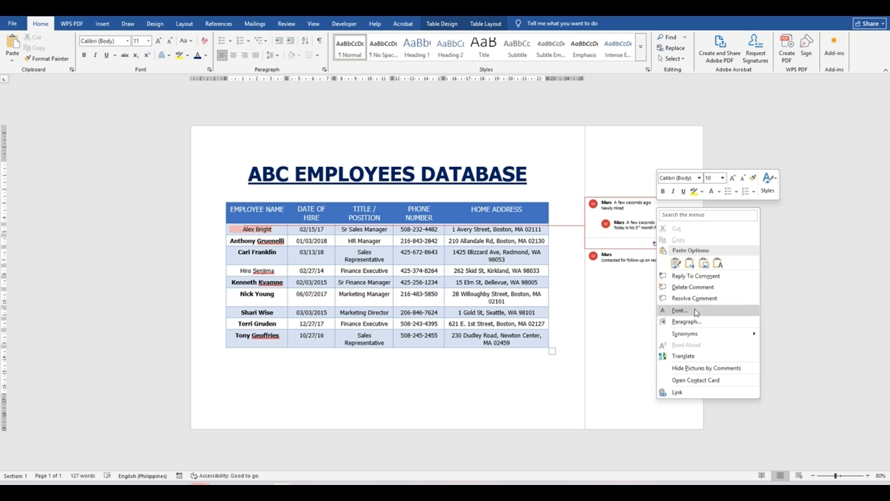
{"action": "left_click", "coordinate": [699, 288]}
{"action": "right_click", "coordinate": [654, 246]}
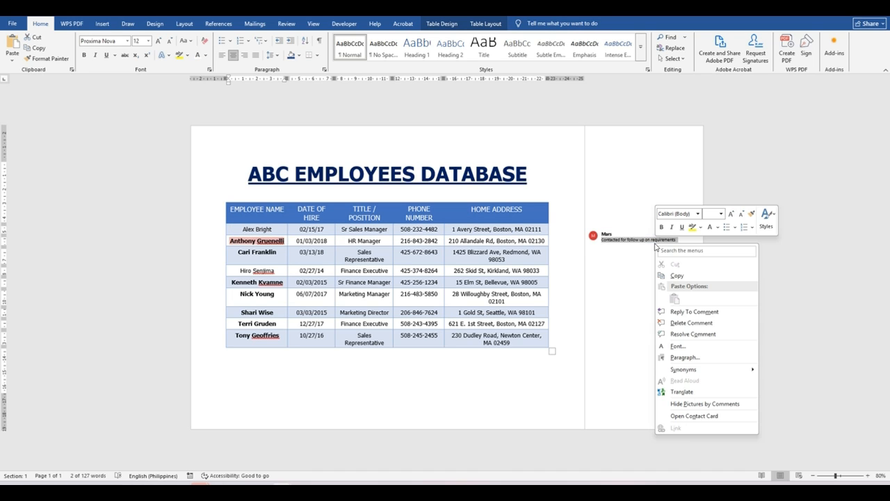
{"action": "left_click", "coordinate": [696, 322]}
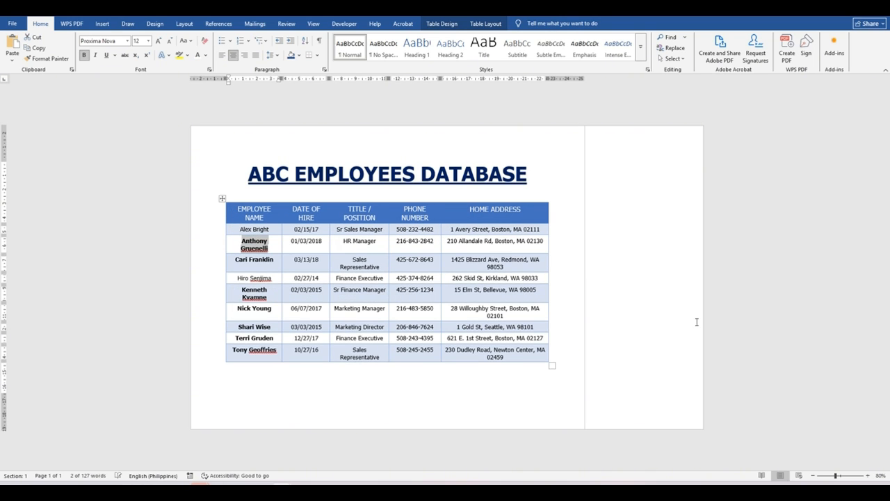
{"action": "left_click", "coordinate": [374, 372]}
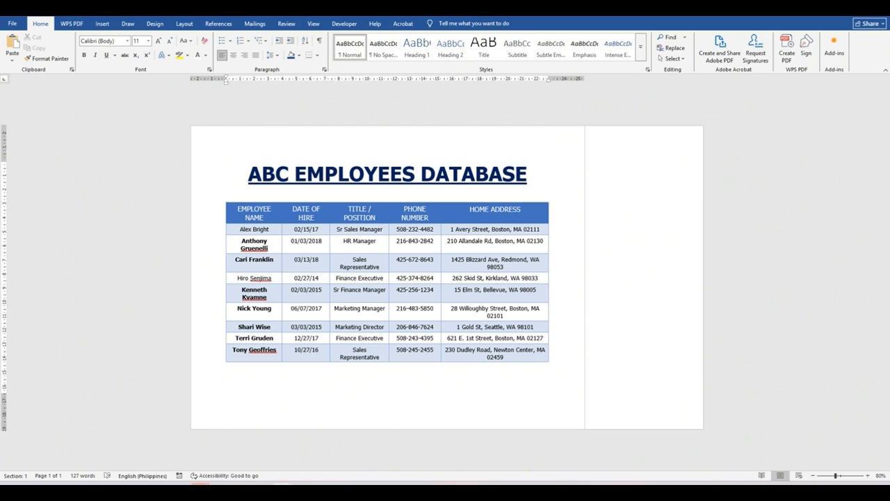
{"action": "left_click", "coordinate": [548, 168]}
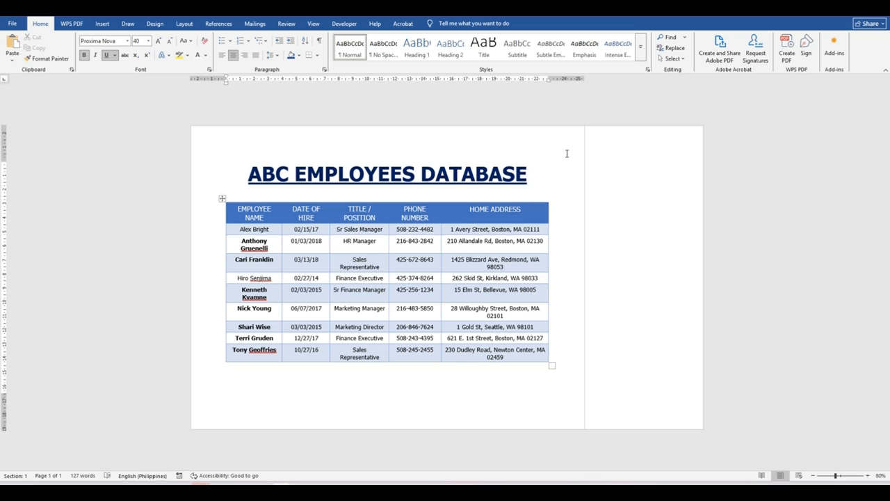
Add two blank rows below the last employee record at the end of the table.
{"action": "left_click", "coordinate": [521, 357]}
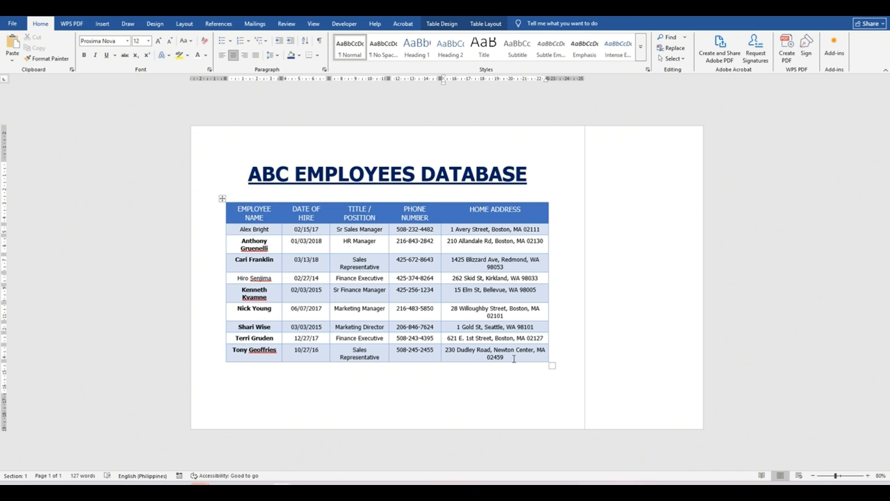
{"action": "key", "text": "Tab"}
{"action": "key", "text": "Tab"}
{"action": "key", "text": "Tab"}
{"action": "key", "text": "Tab"}
{"action": "key", "text": "Tab"}
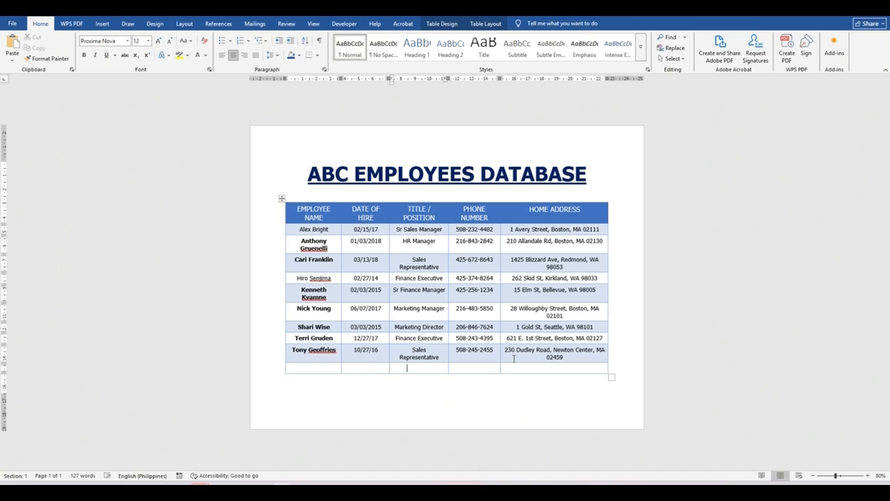
{"action": "key", "text": "Tab"}
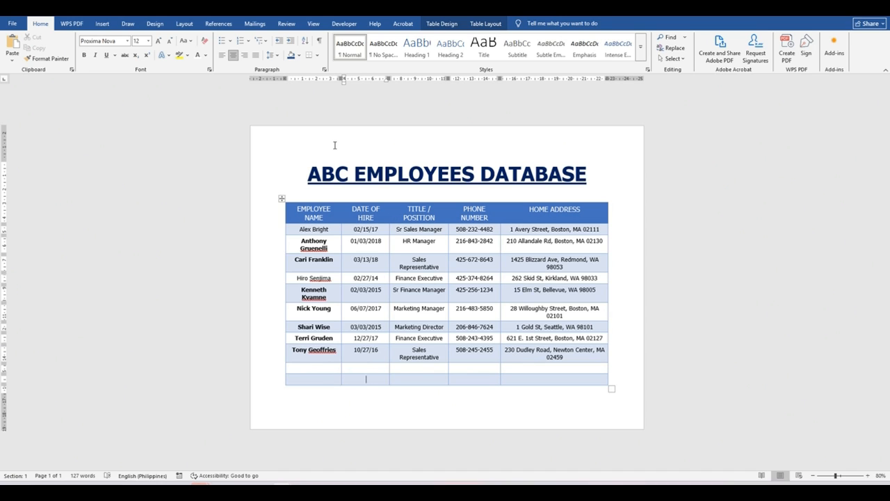
Distribute all rows of the employee table to an equal height and deselect the table.
{"action": "left_click", "coordinate": [282, 198]}
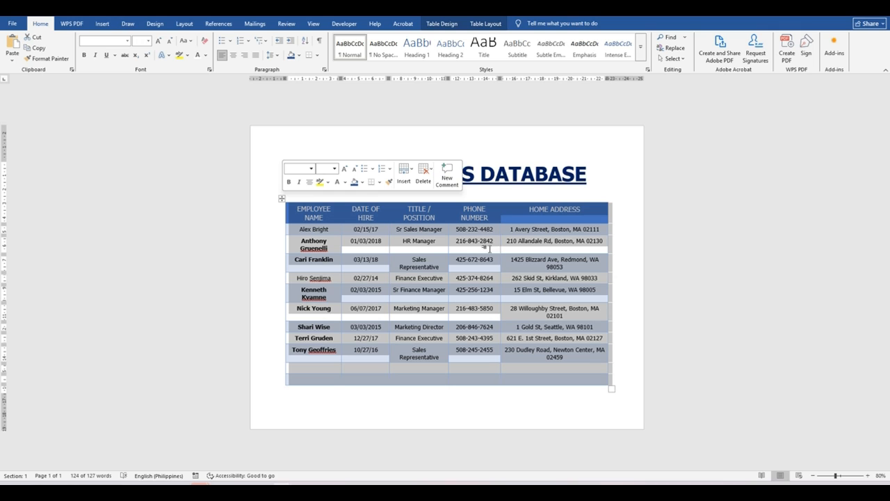
{"action": "left_click", "coordinate": [485, 25]}
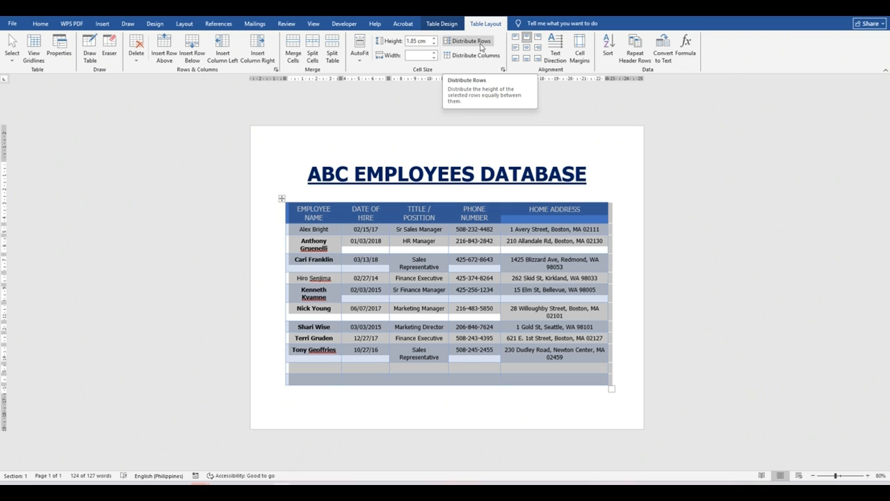
{"action": "left_click", "coordinate": [480, 43]}
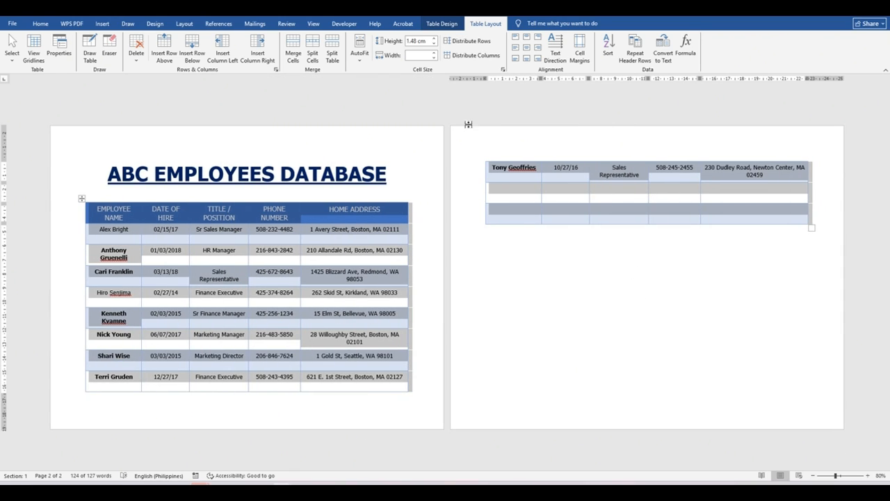
{"action": "left_click", "coordinate": [617, 303]}
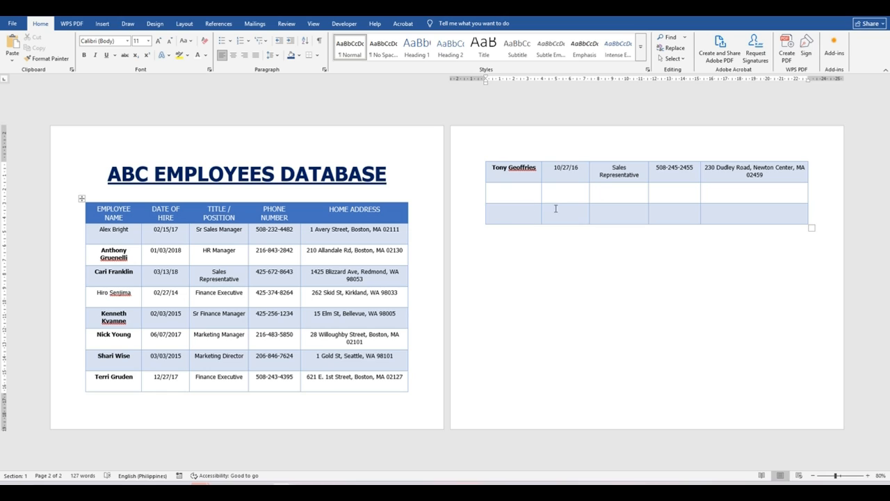
Append five more blank rows to the end of the employee table on the second page.
{"action": "left_click", "coordinate": [520, 213]}
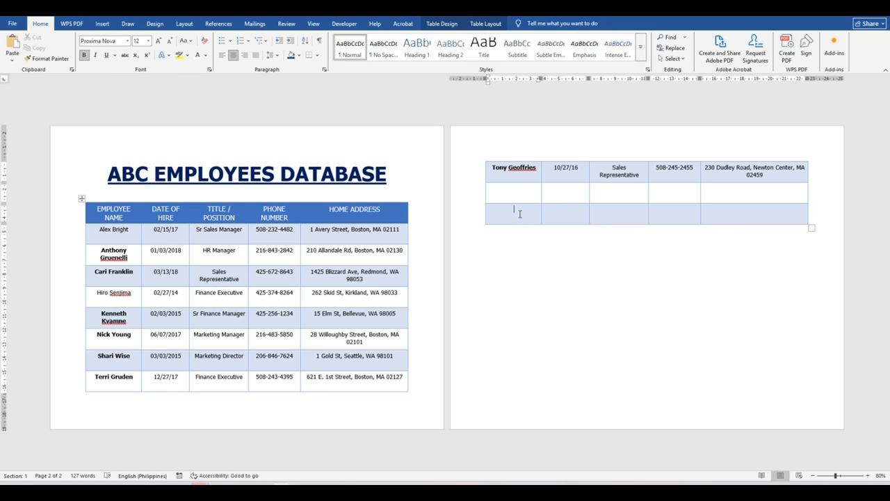
{"action": "key", "text": "Tab"}
{"action": "key", "text": "Tab"}
{"action": "key", "text": "Tab"}
{"action": "key", "text": "Tab"}
{"action": "key", "text": "Tab"}
{"action": "key", "text": "Tab"}
{"action": "key", "text": "Tab"}
{"action": "key", "text": "Tab"}
{"action": "key", "text": "Tab"}
{"action": "key", "text": "Tab"}
{"action": "key", "text": "Tab"}
{"action": "key", "text": "Tab"}
{"action": "key", "text": "Tab"}
{"action": "key", "text": "Tab"}
{"action": "key", "text": "Tab"}
{"action": "key", "text": "Tab"}
{"action": "key", "text": "Tab"}
{"action": "key", "text": "Tab"}
{"action": "key", "text": "Tab"}
{"action": "key", "text": "Tab"}
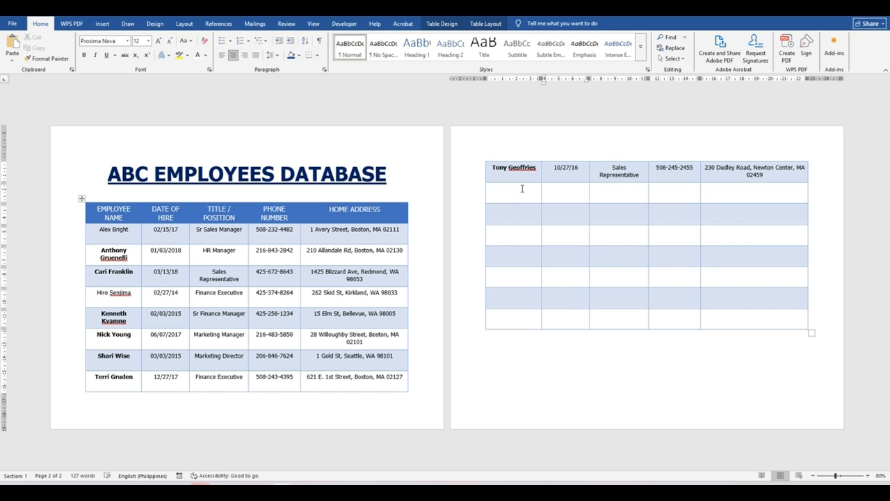
Extend the employee table by another three blank rows, filling the rest of the second page.
{"action": "left_click", "coordinate": [518, 191]}
{"action": "left_click", "coordinate": [516, 271]}
{"action": "left_click", "coordinate": [515, 294]}
{"action": "key", "text": "Tab"}
{"action": "key", "text": "Tab"}
{"action": "key", "text": "Tab"}
{"action": "key", "text": "Tab"}
{"action": "key", "text": "Tab"}
{"action": "key", "text": "Tab"}
{"action": "key", "text": "Tab"}
{"action": "key", "text": "Tab"}
{"action": "key", "text": "Tab"}
{"action": "key", "text": "Tab"}
{"action": "key", "text": "Tab"}
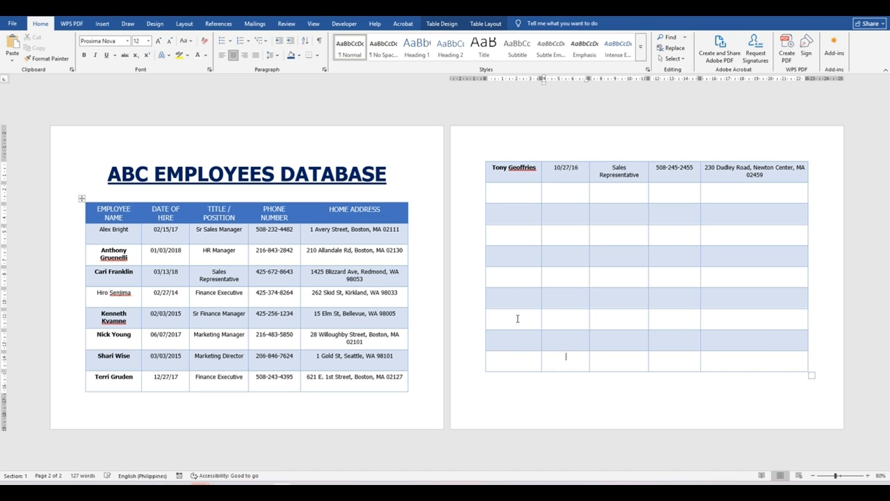
{"action": "key", "text": "Tab"}
{"action": "key", "text": "Tab"}
{"action": "key", "text": "Tab"}
{"action": "key", "text": "Tab"}
{"action": "key", "text": "Tab"}
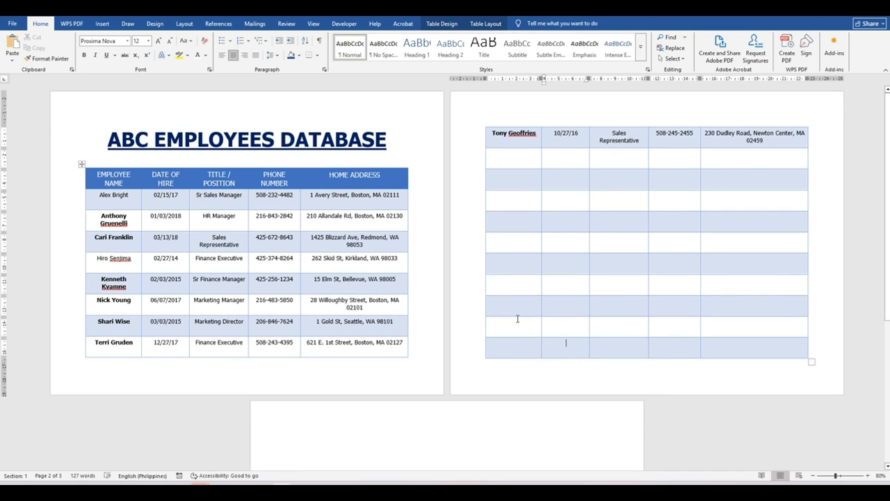